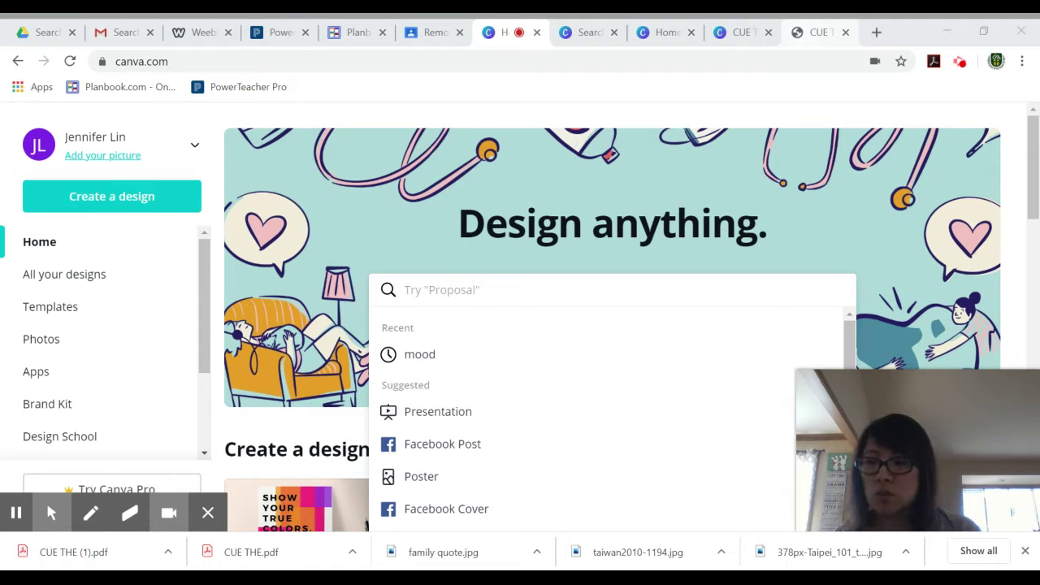
Review the CUE THE (1).pdf example, comparing the photo collage on page 1 with the photo glossary captions on page 2
left_click(805, 38)
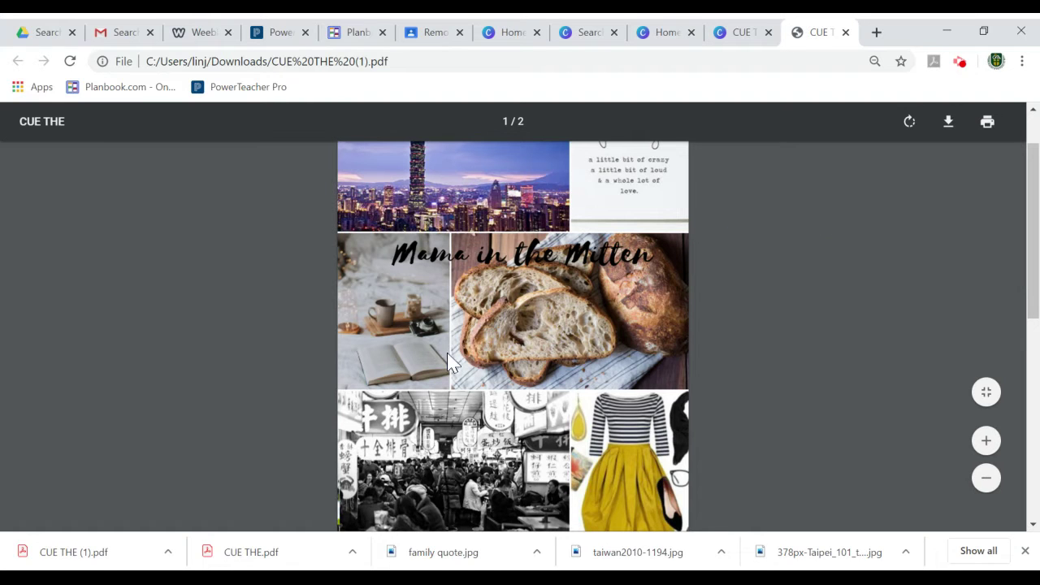
scroll(572, 362, "down", 5)
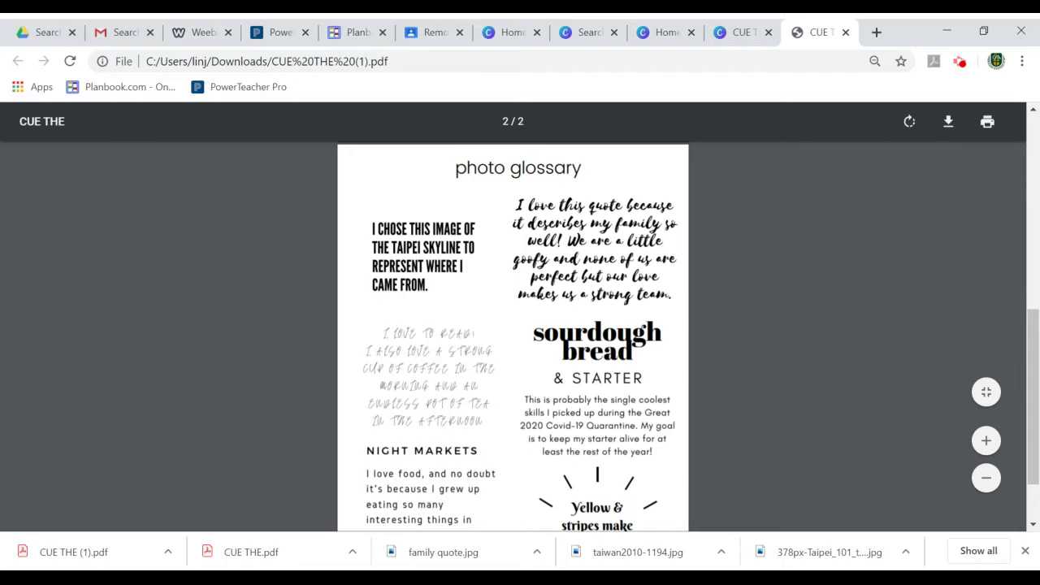
scroll(477, 260, "up", 5)
scroll(477, 260, "down", 5)
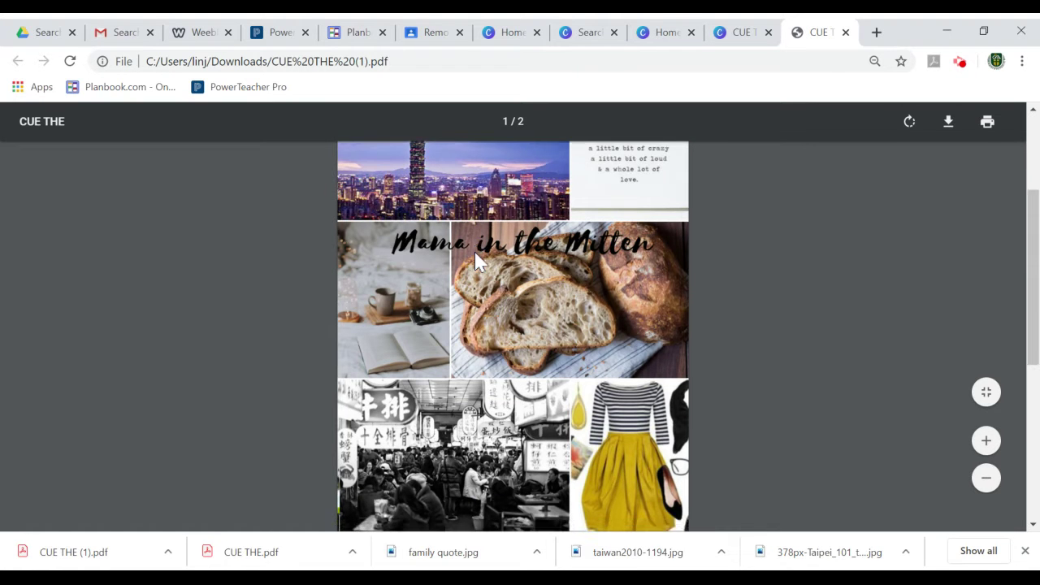
scroll(478, 260, "up", 6)
scroll(479, 264, "up", 1)
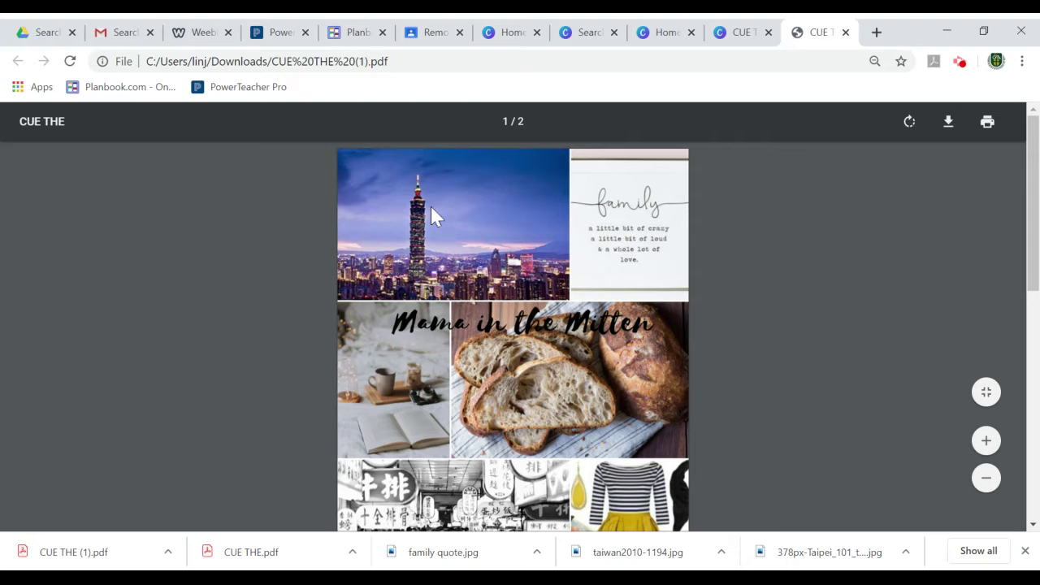
scroll(429, 209, "down", 4)
scroll(432, 235, "down", 1)
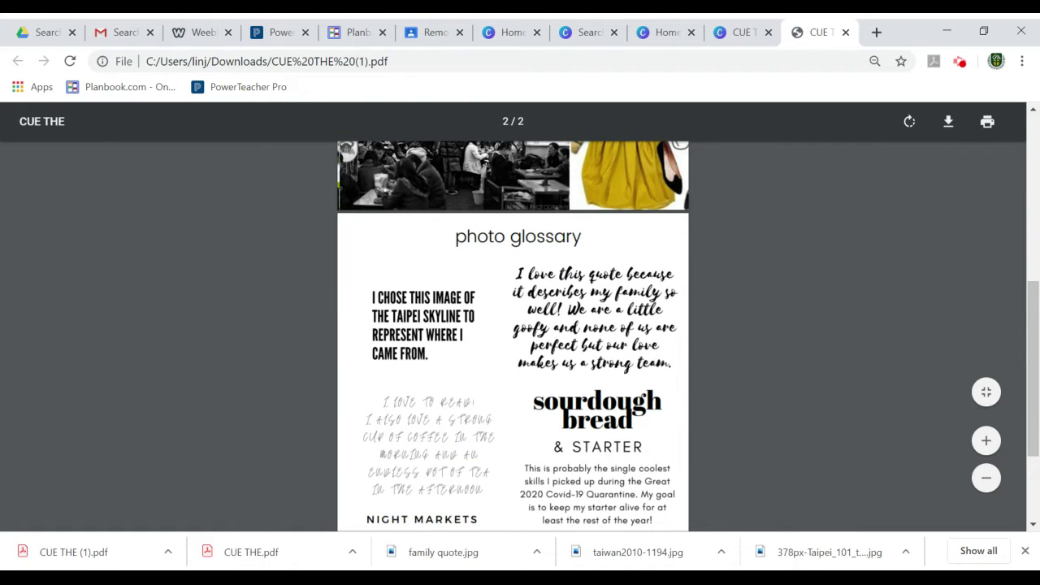
scroll(406, 309, "down", 1)
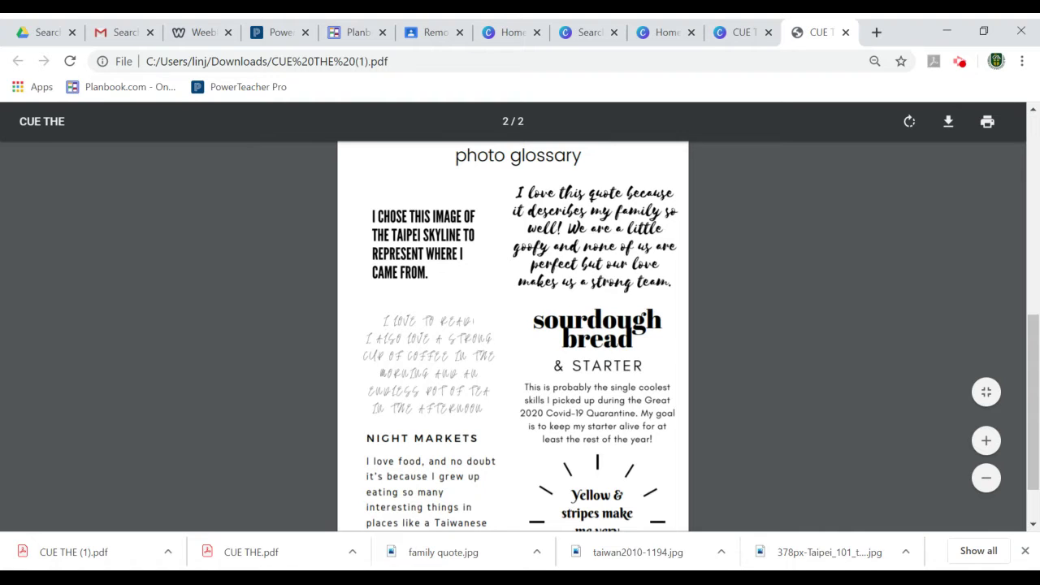
scroll(599, 244, "up", 8)
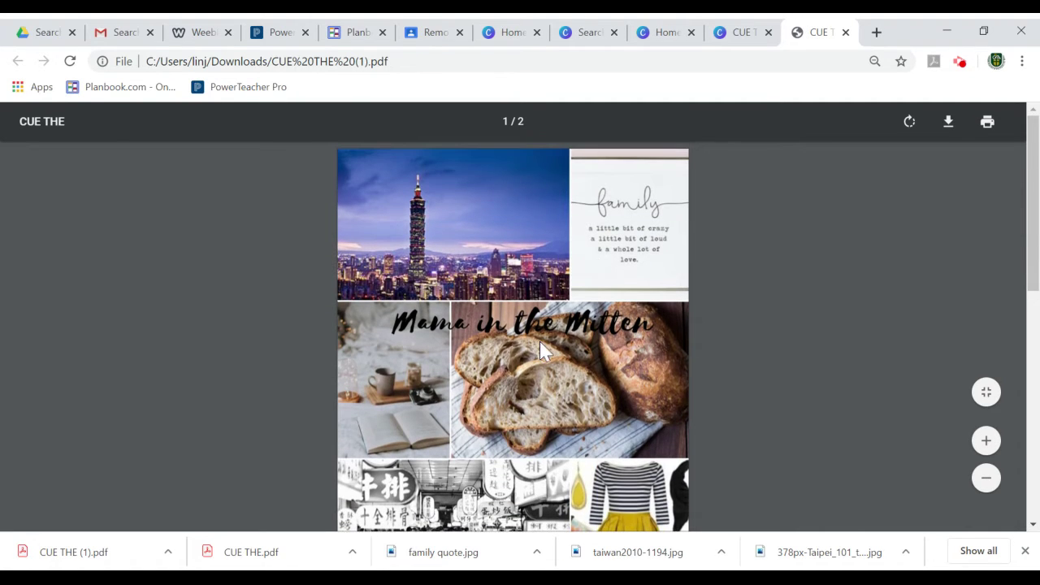
scroll(540, 343, "down", 8)
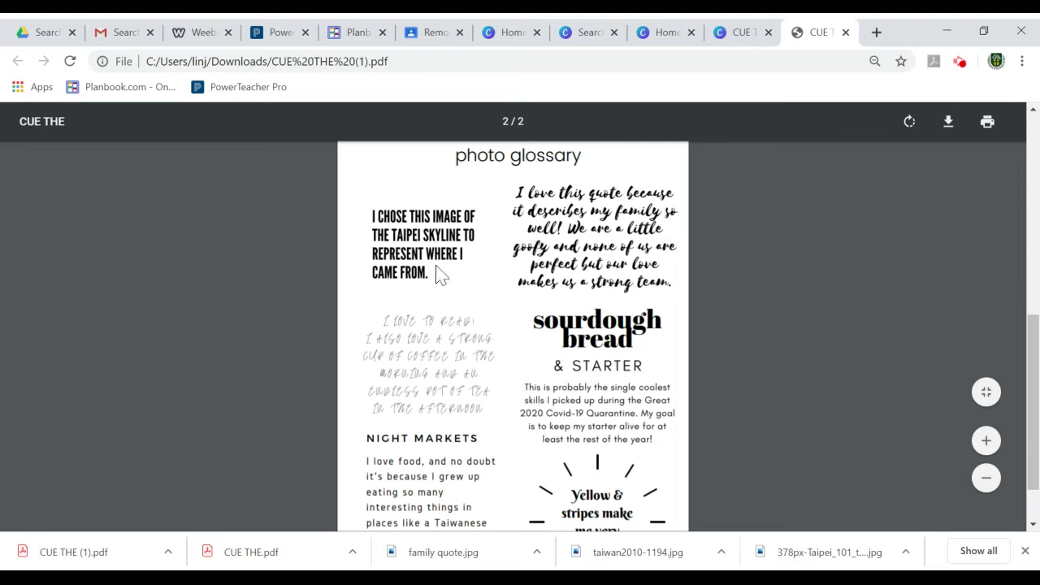
scroll(436, 274, "up", 10)
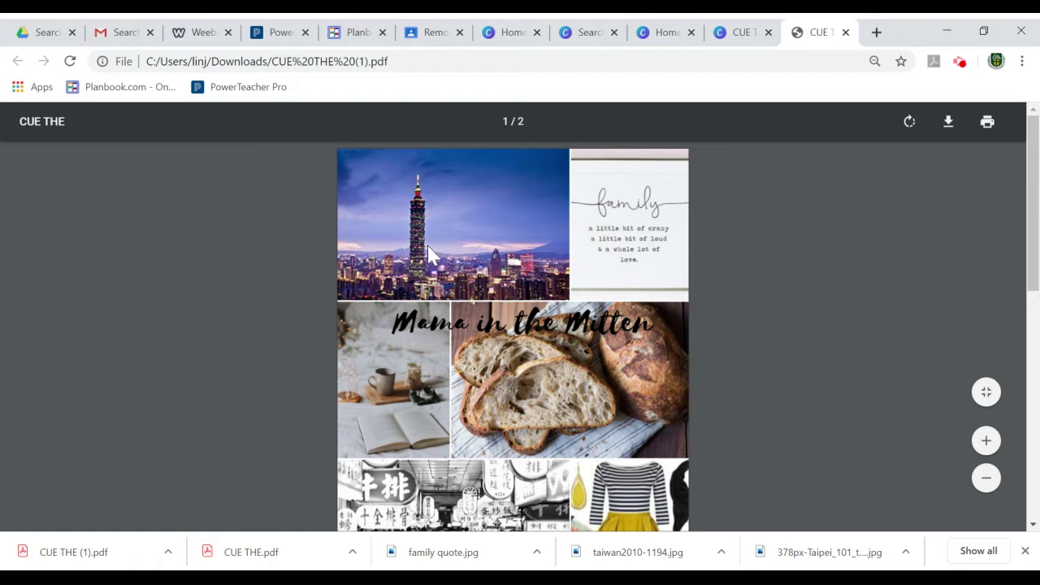
scroll(433, 307, "down", 5)
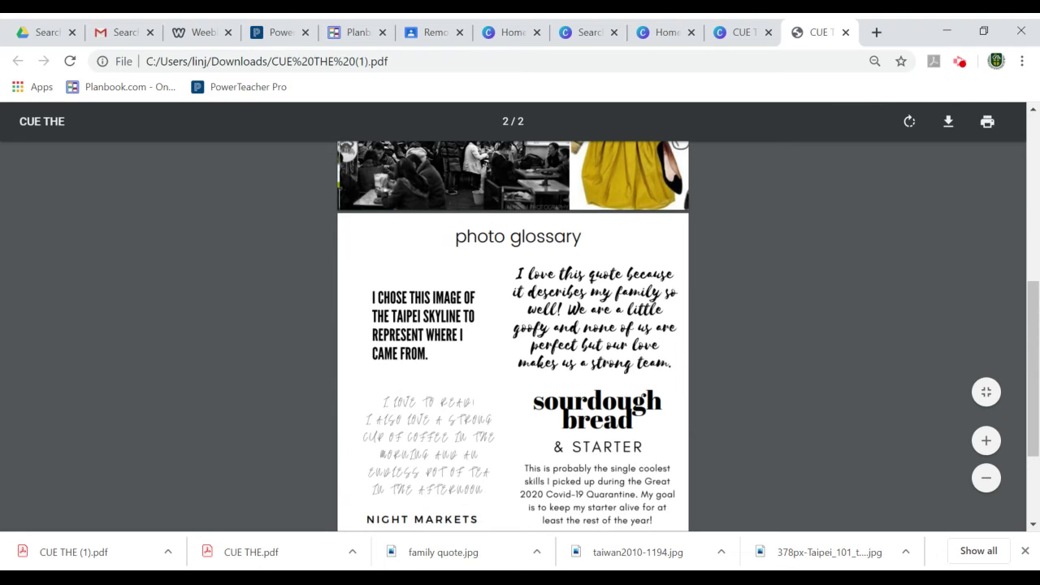
scroll(585, 339, "up", 5)
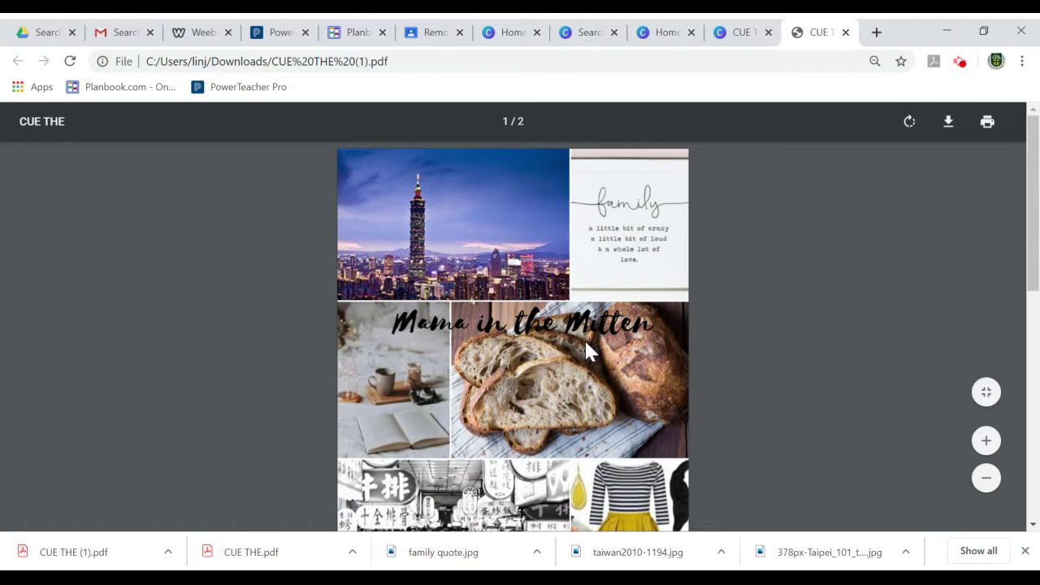
scroll(661, 170, "down", 1)
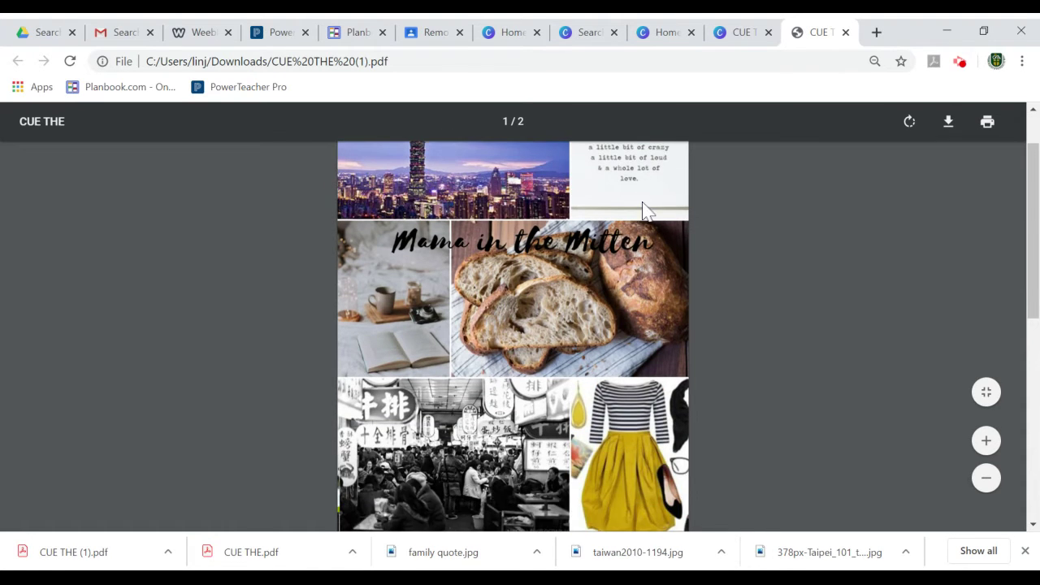
scroll(651, 219, "up", 1)
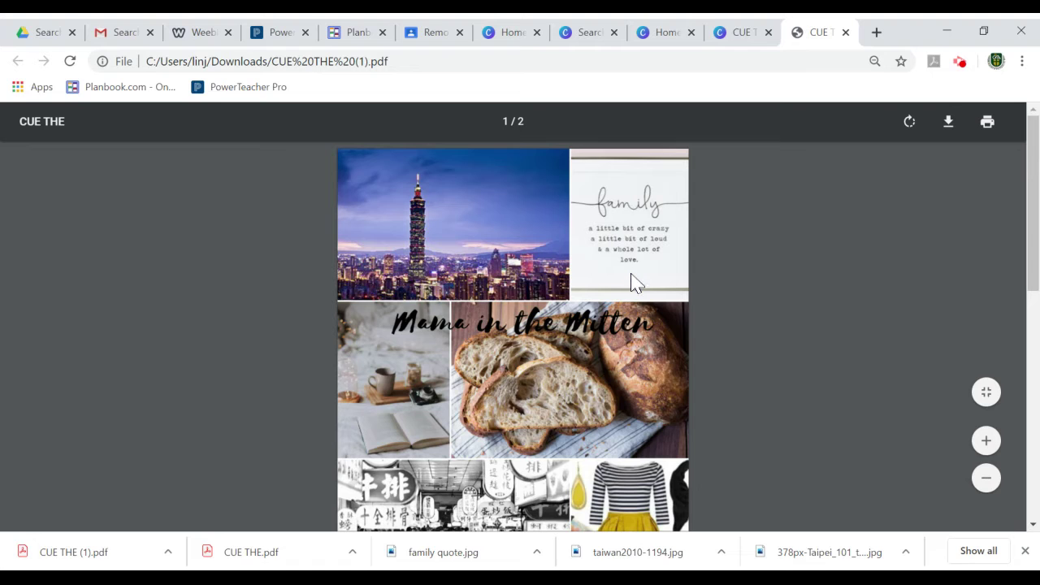
scroll(633, 274, "down", 2)
scroll(633, 275, "down", 4)
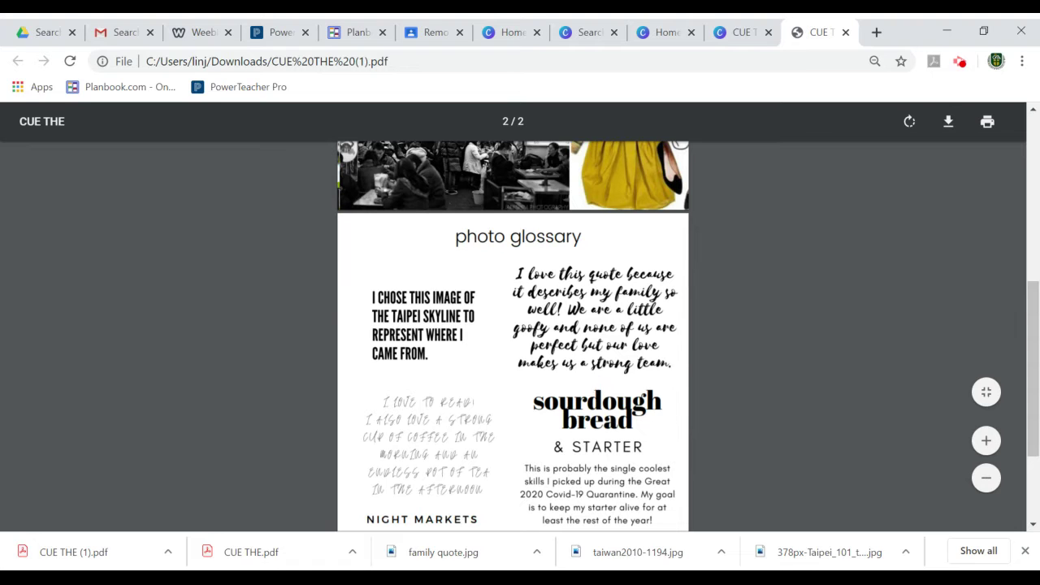
scroll(604, 366, "up", 3)
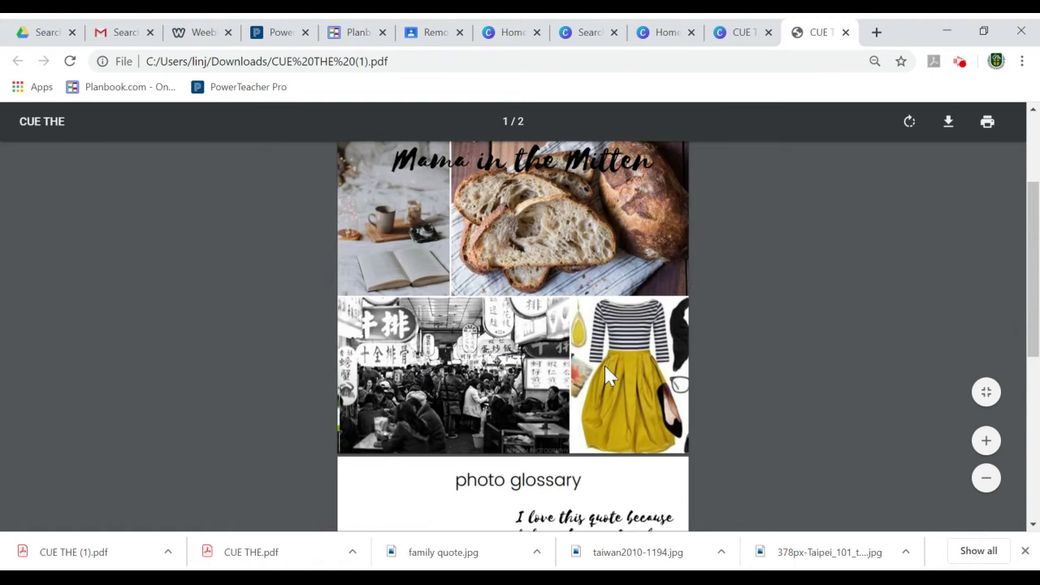
scroll(604, 366, "down", 2)
scroll(604, 366, "up", 3)
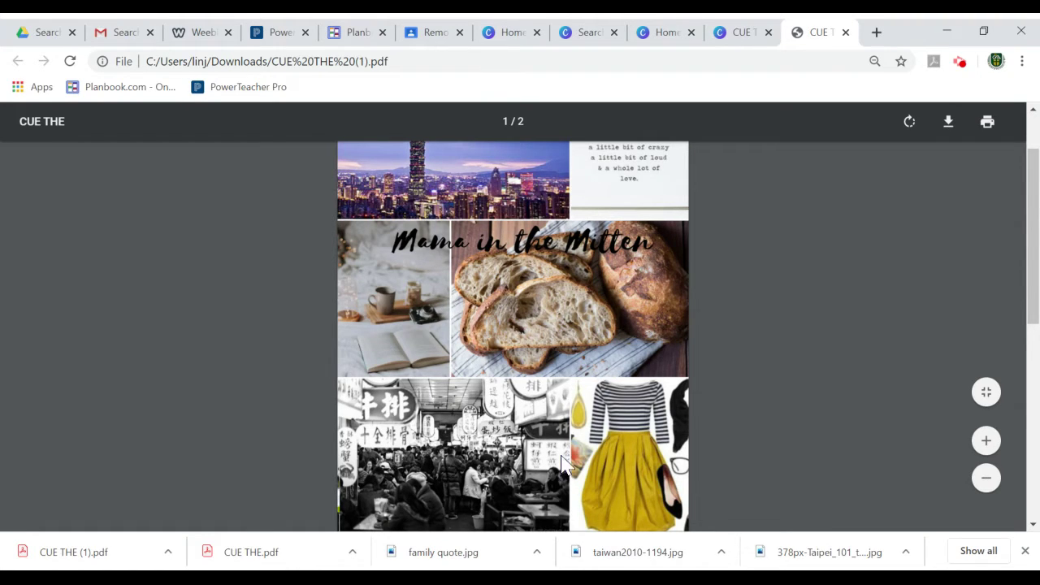
scroll(594, 467, "down", 3)
scroll(513, 336, "down", 3)
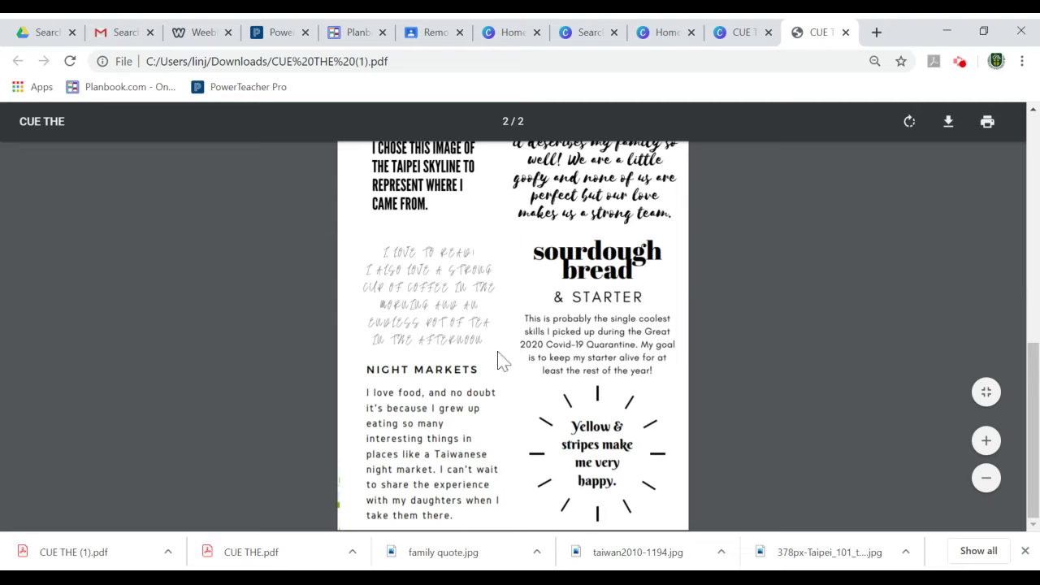
scroll(502, 362, "up", 8)
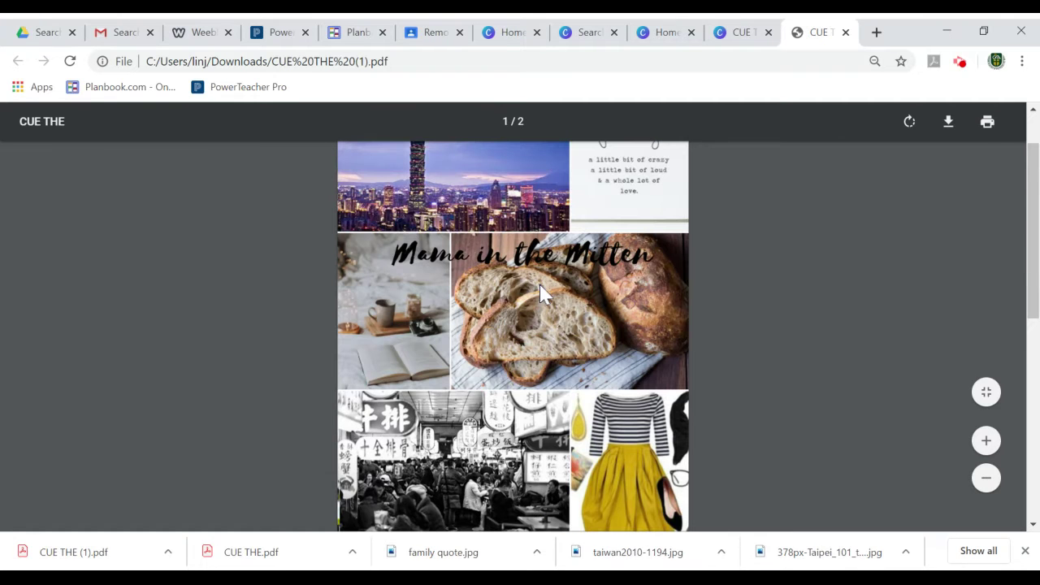
scroll(542, 294, "down", 8)
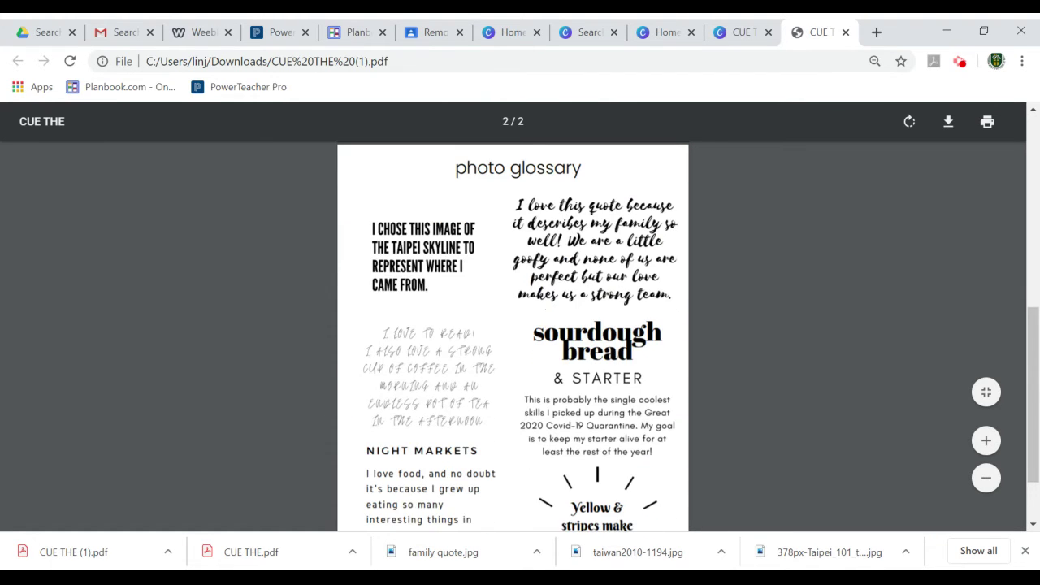
scroll(513, 336, "up", 3)
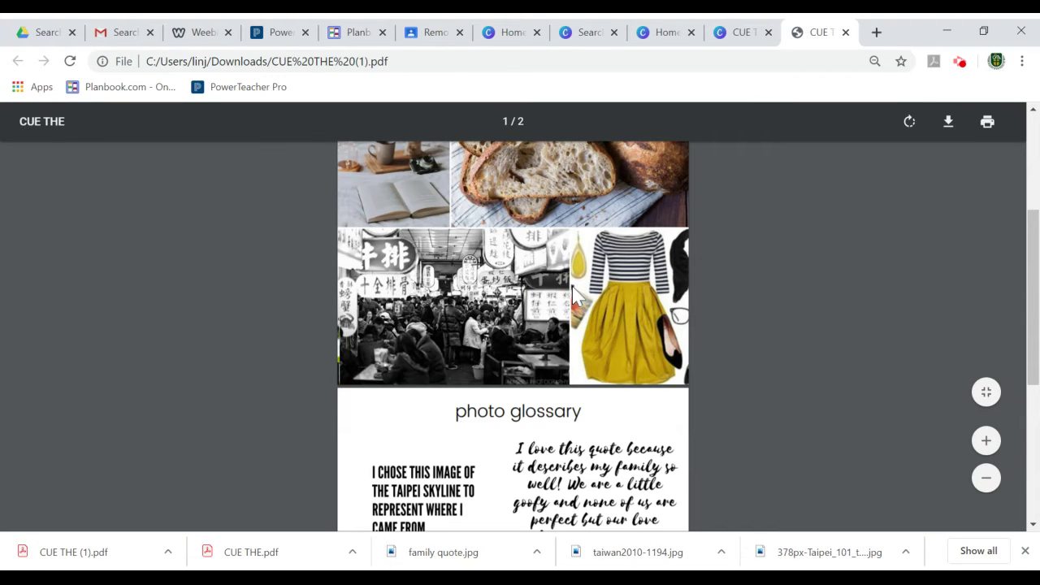
Switch back to the Canva home page and sign out of the account
left_click(495, 38)
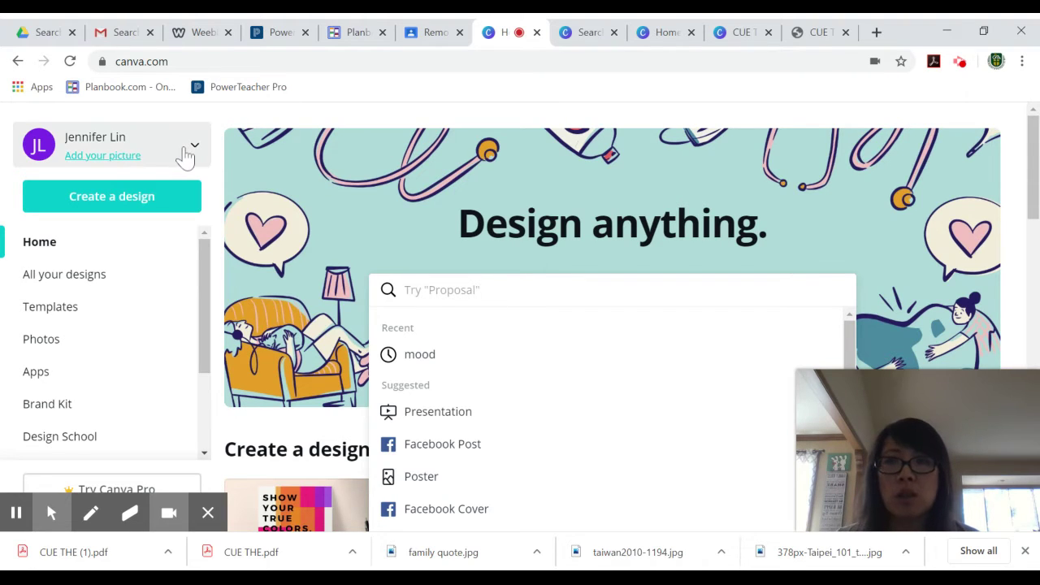
left_click(193, 154)
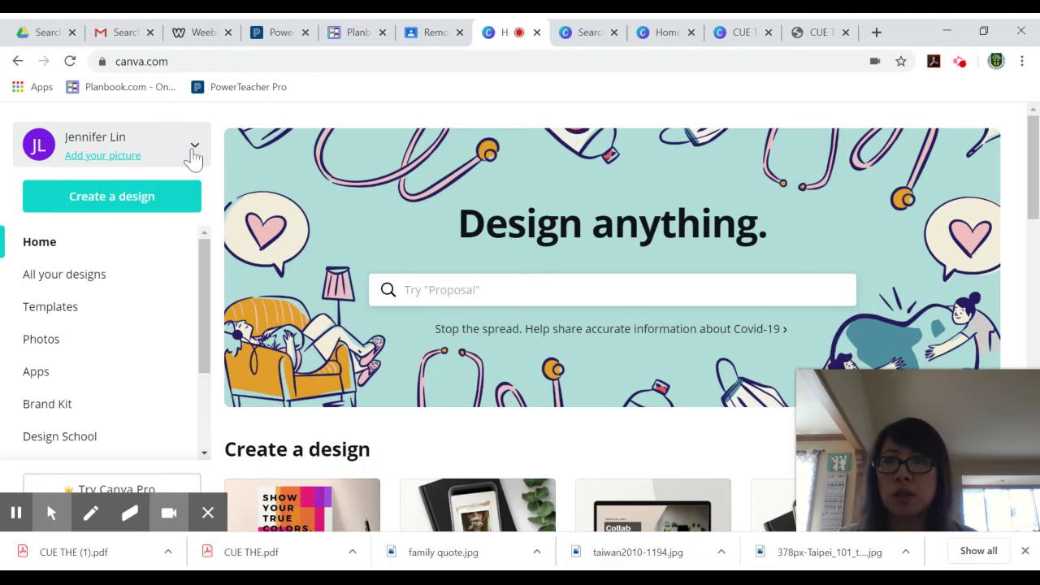
left_click(196, 154)
left_click(194, 144)
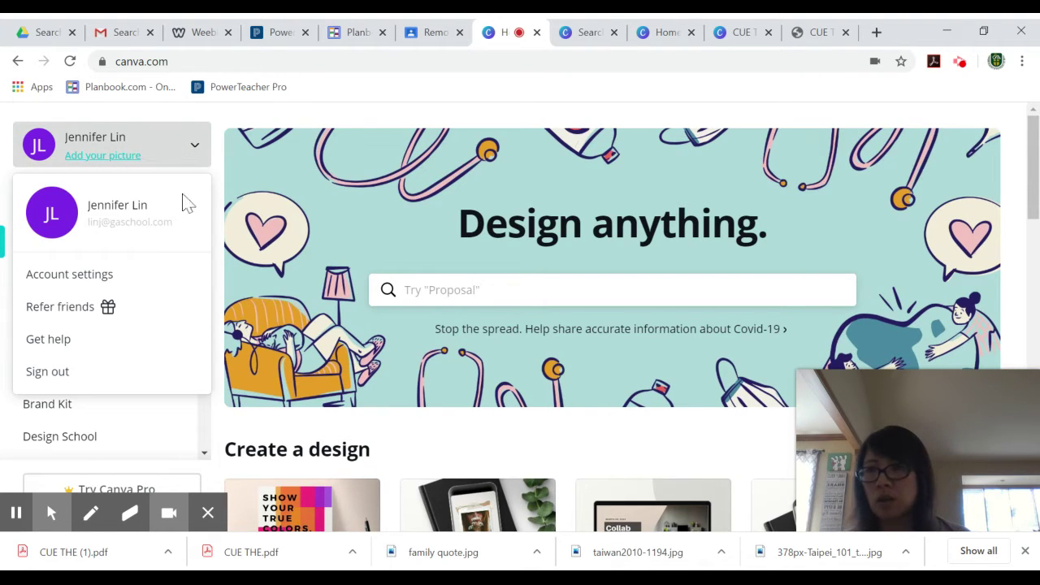
left_click(70, 376)
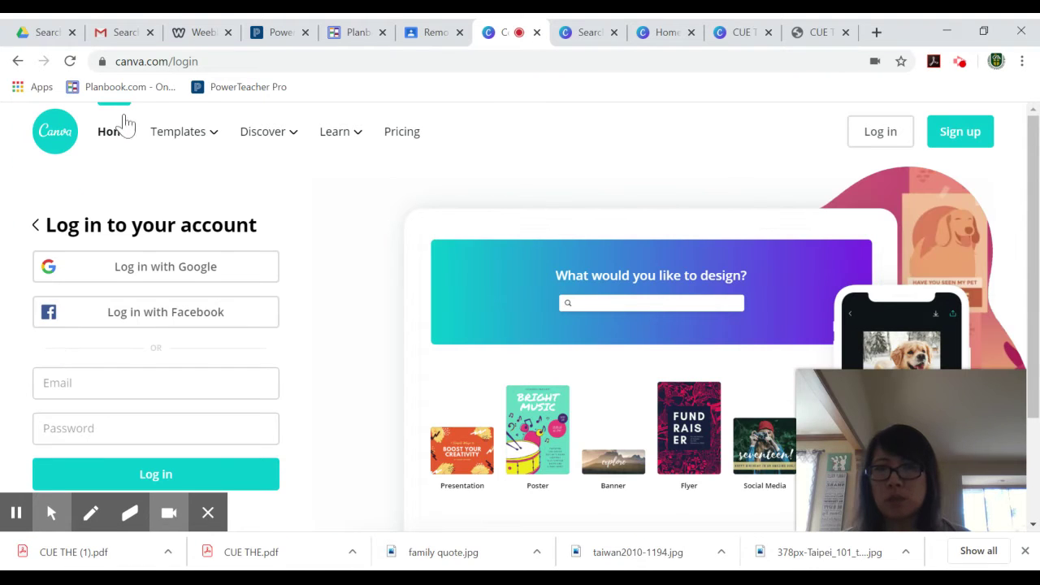
Log in to Canva with the Google account
left_click(157, 284)
left_click(153, 269)
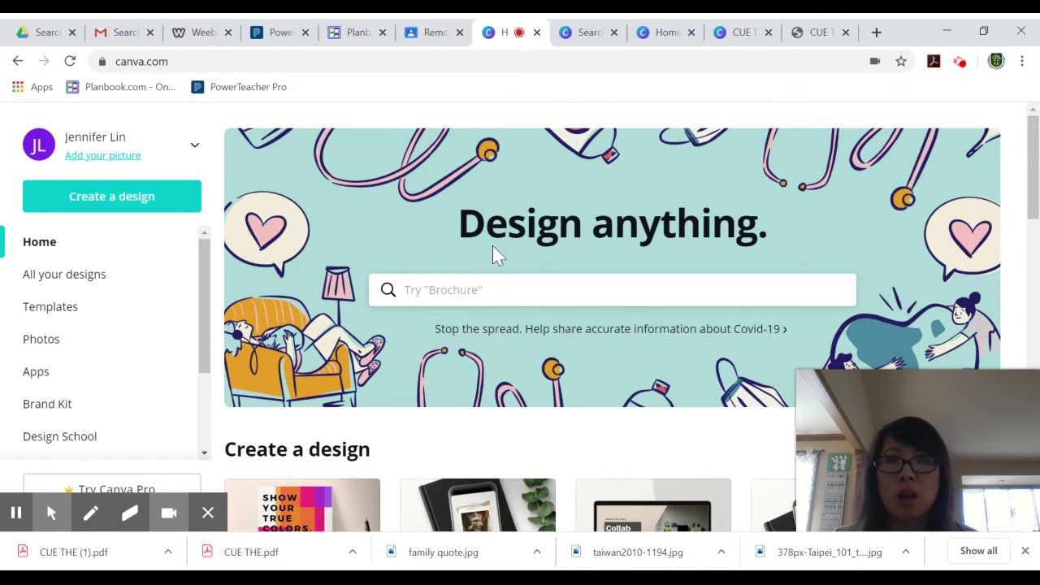
Create a new 18 × 24 in Poster design and close the two spare Canva browser tabs next to it
scroll(486, 245, "down", 1)
scroll(486, 252, "down", 4)
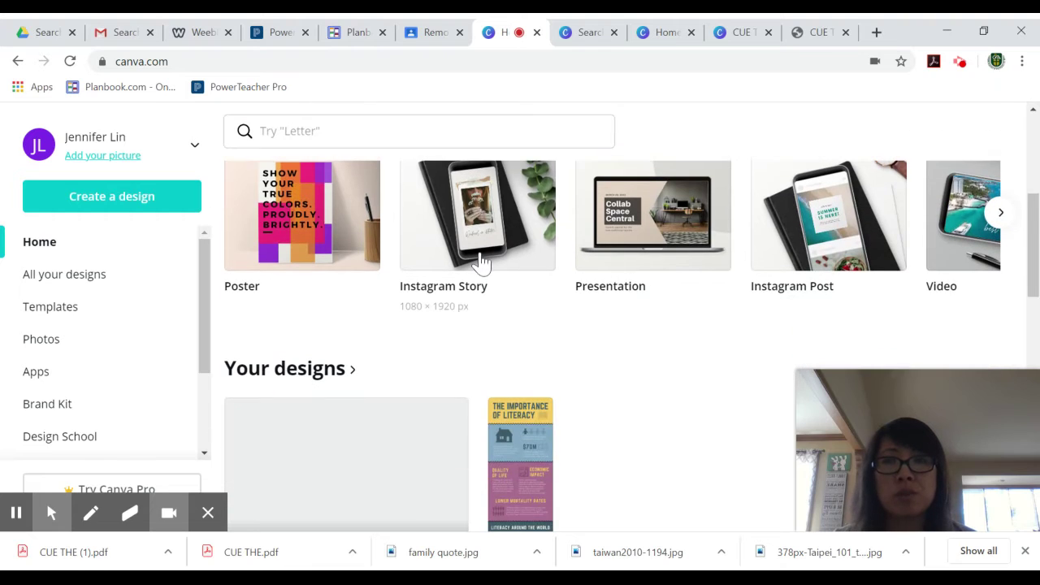
scroll(331, 228, "up", 1)
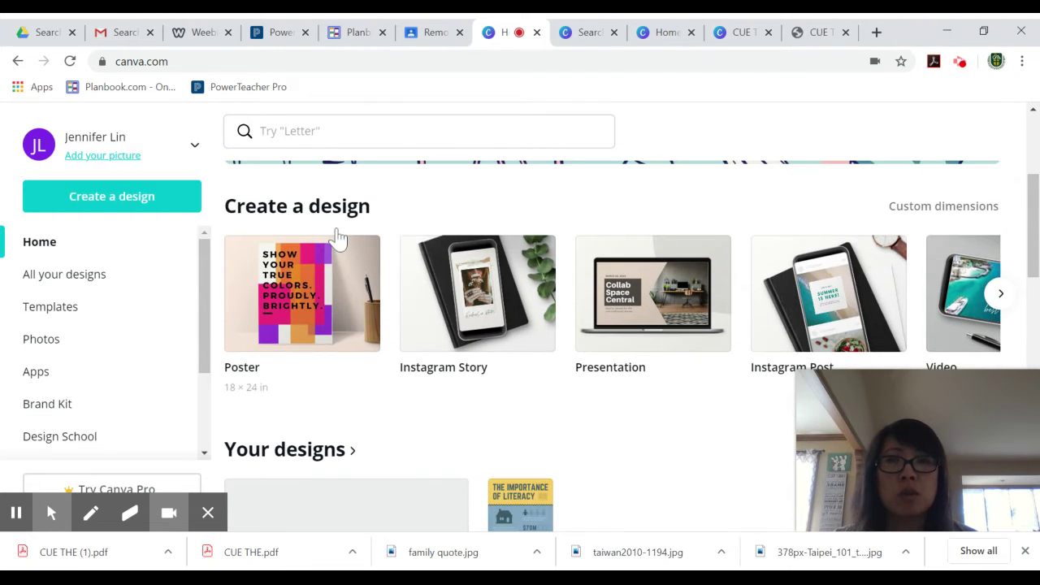
left_click(300, 322)
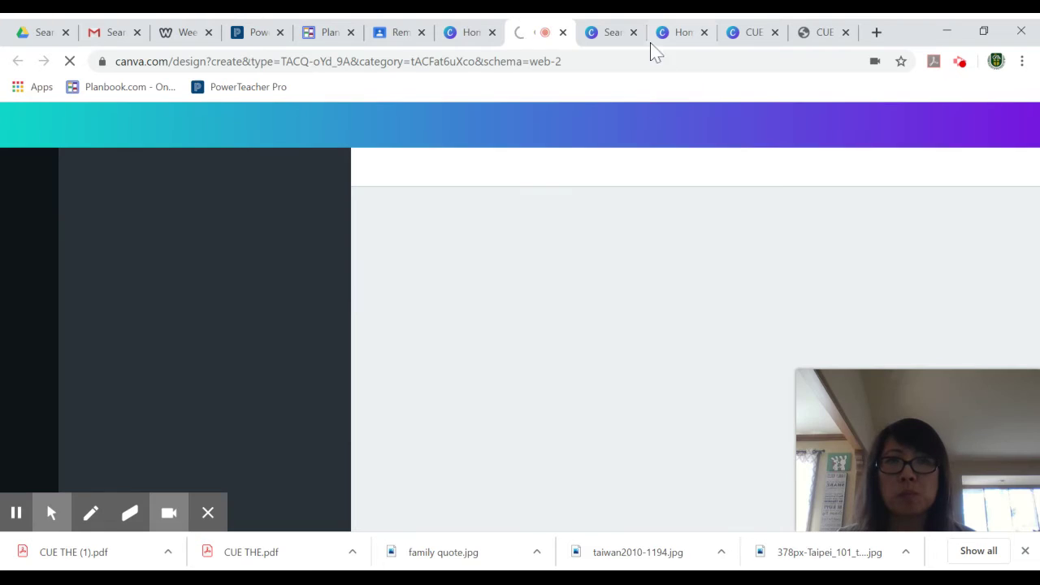
left_click(633, 33)
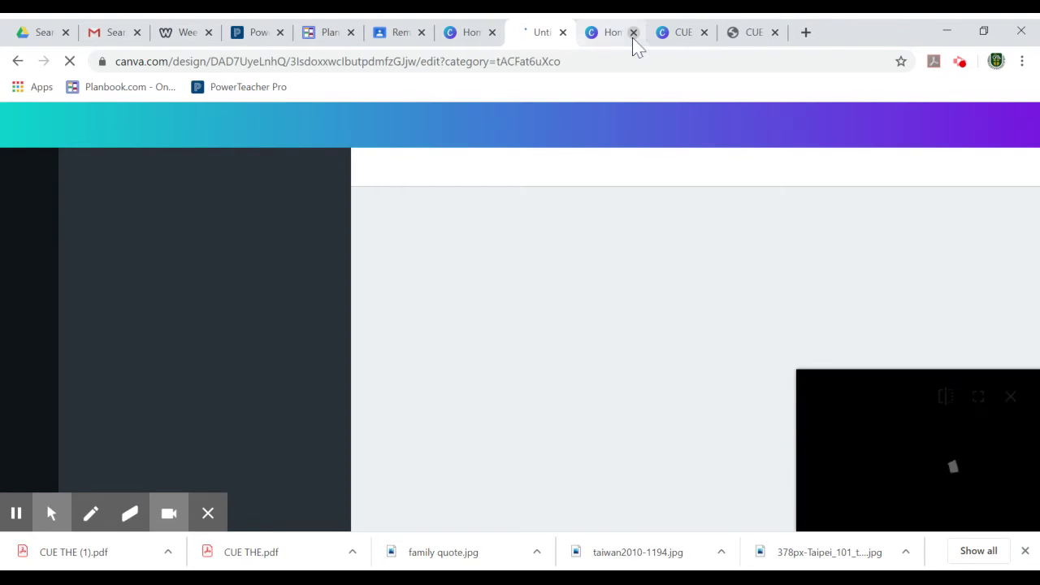
left_click(633, 33)
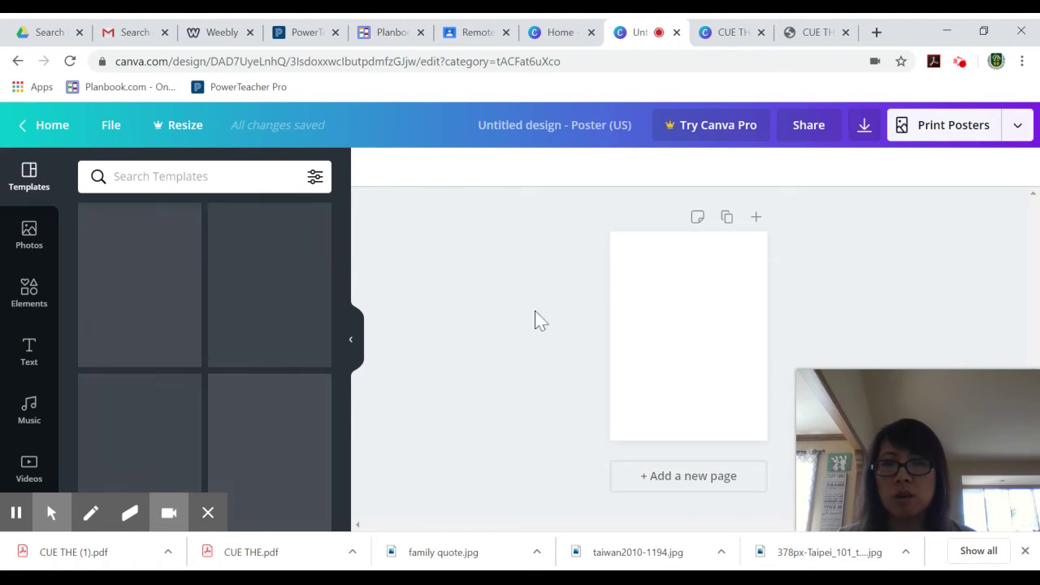
mouse_move(179, 513)
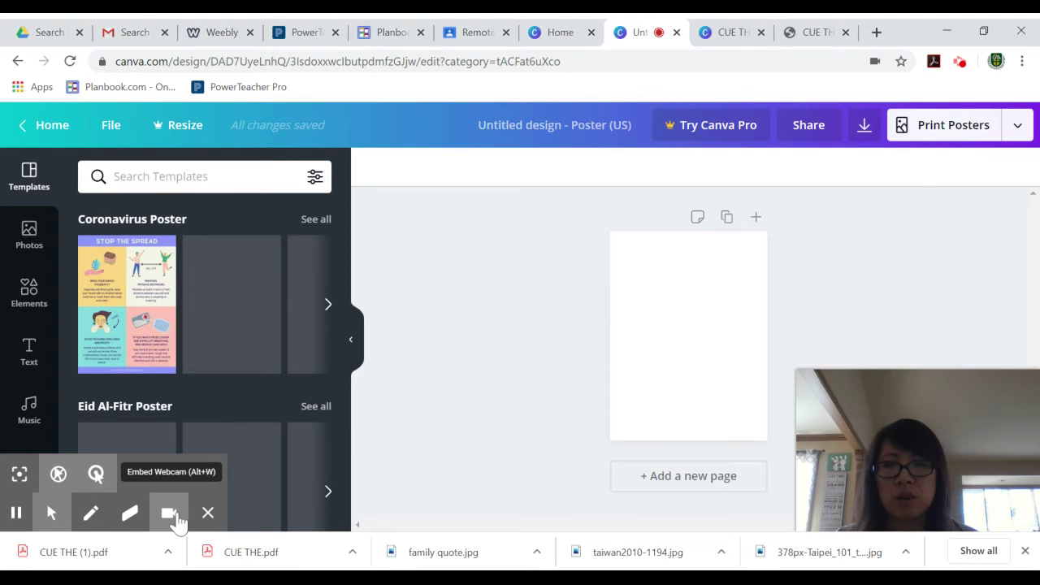
left_click(178, 520)
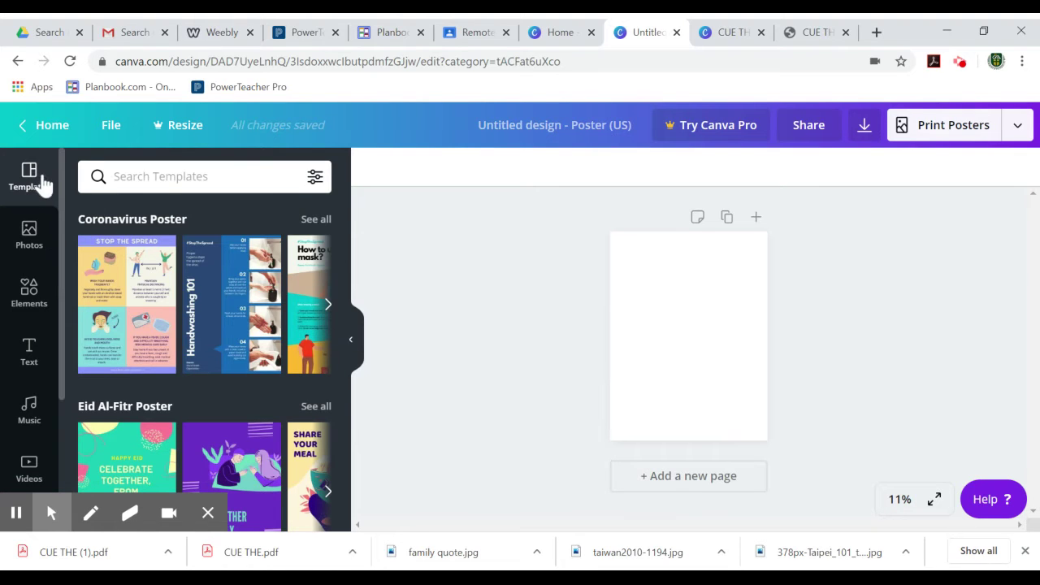
scroll(58, 195, "down", 1)
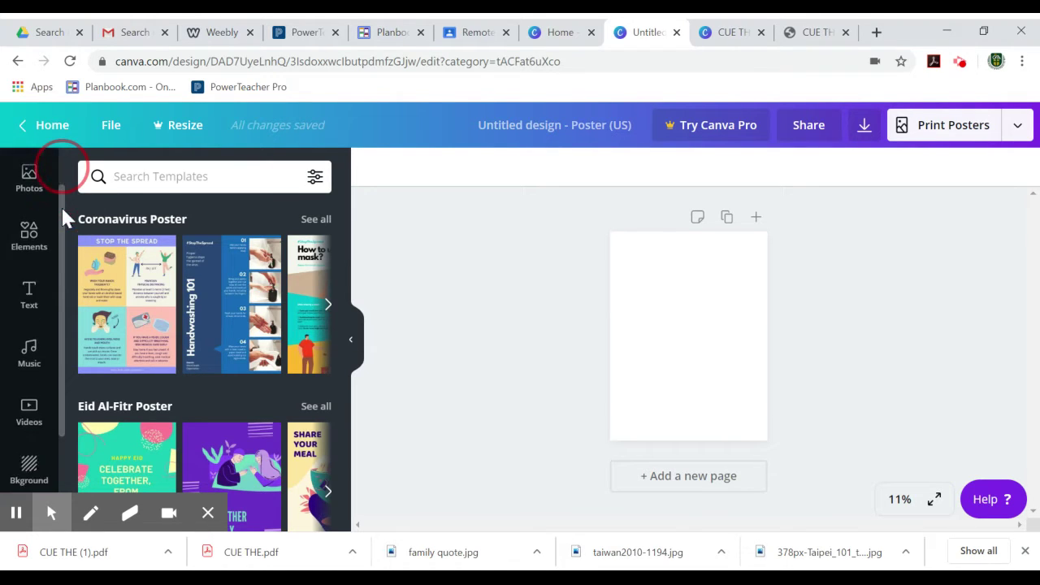
scroll(58, 195, "up", 1)
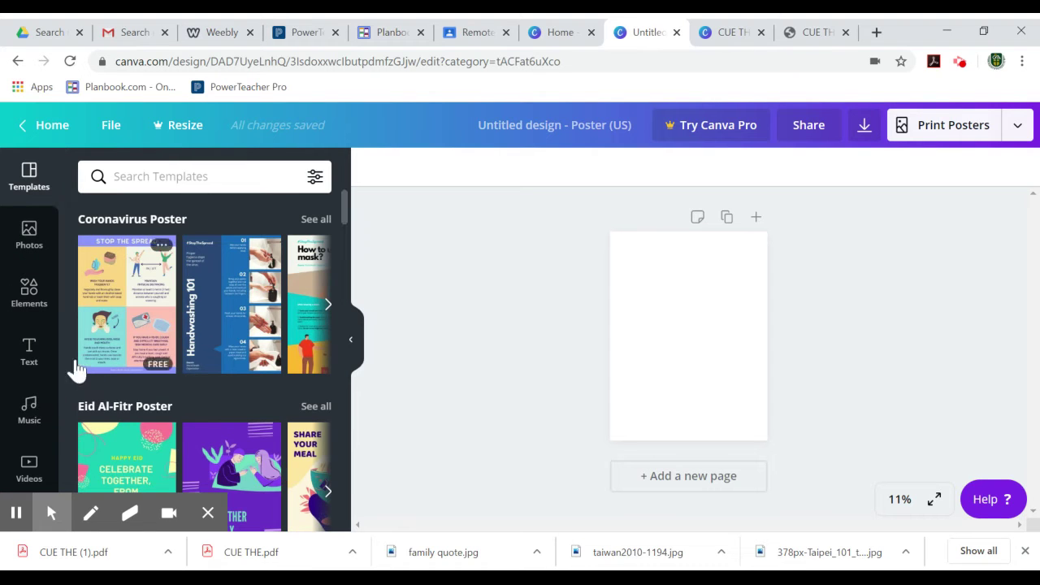
left_click_drag(59, 367, 93, 365)
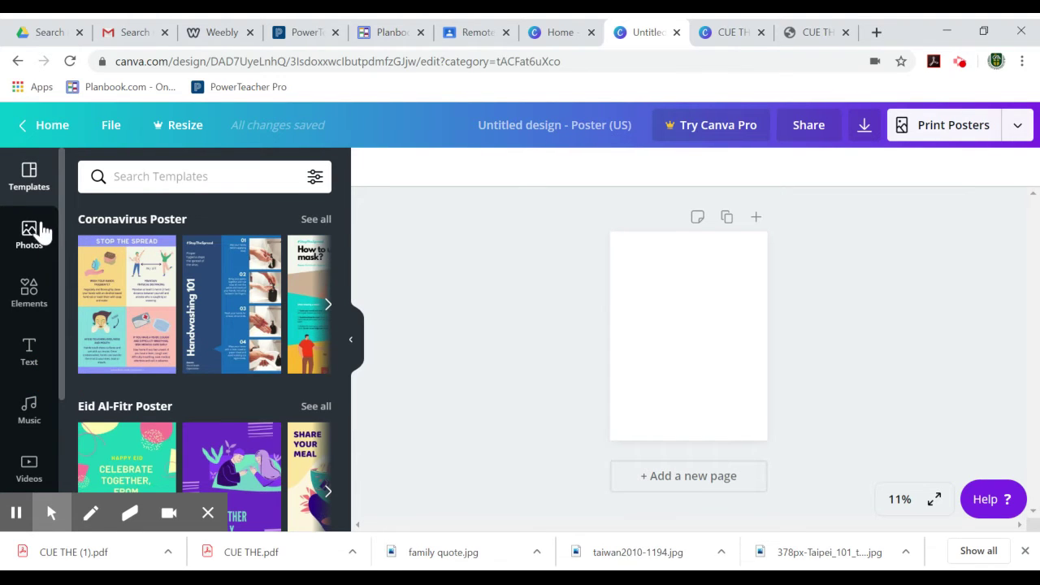
Browse the recently used and trending photos in the stock photo library and look over the other content categories
left_click(37, 242)
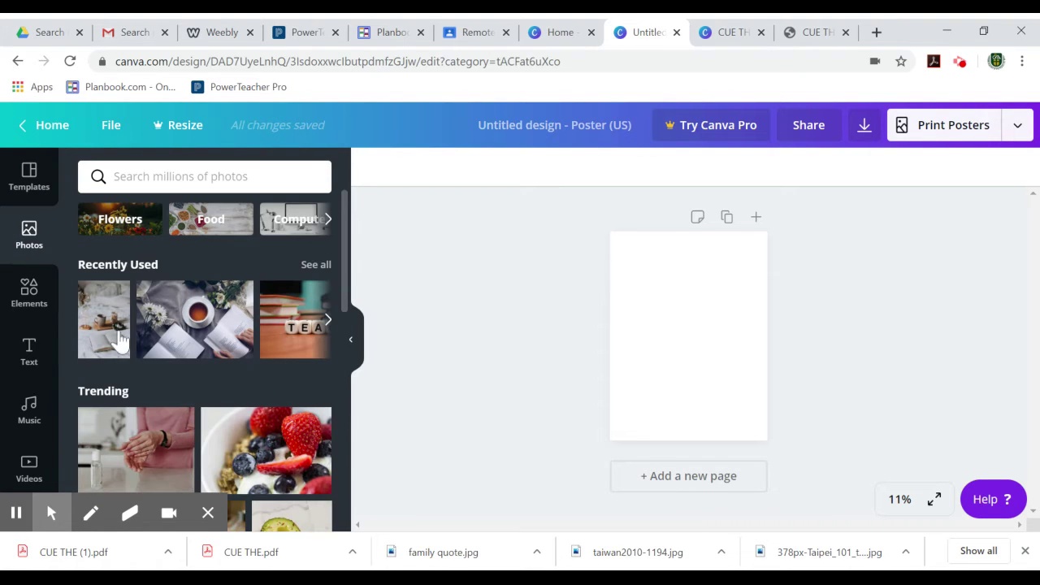
scroll(163, 357, "down", 1)
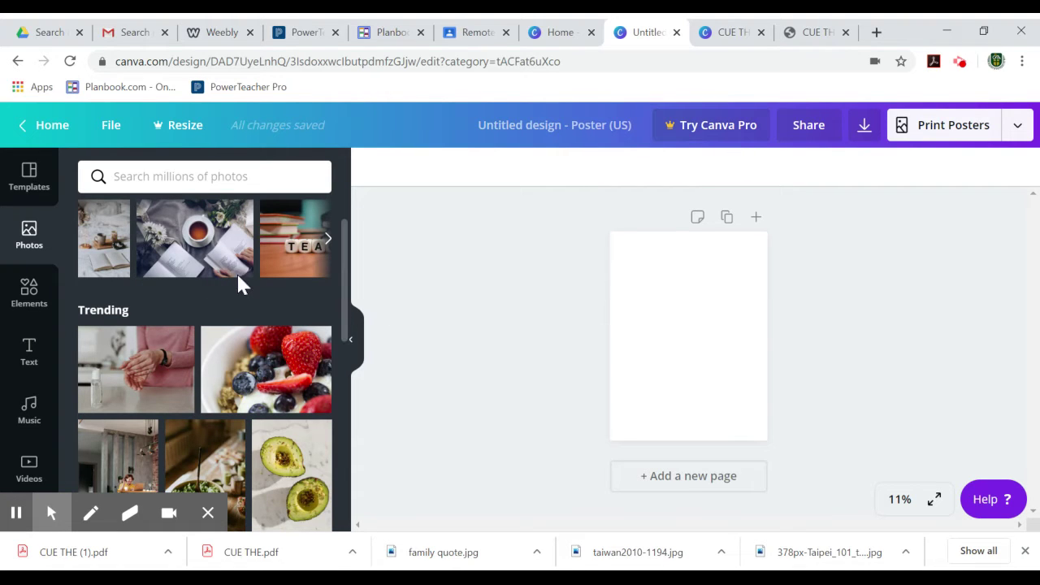
scroll(232, 281, "up", 1)
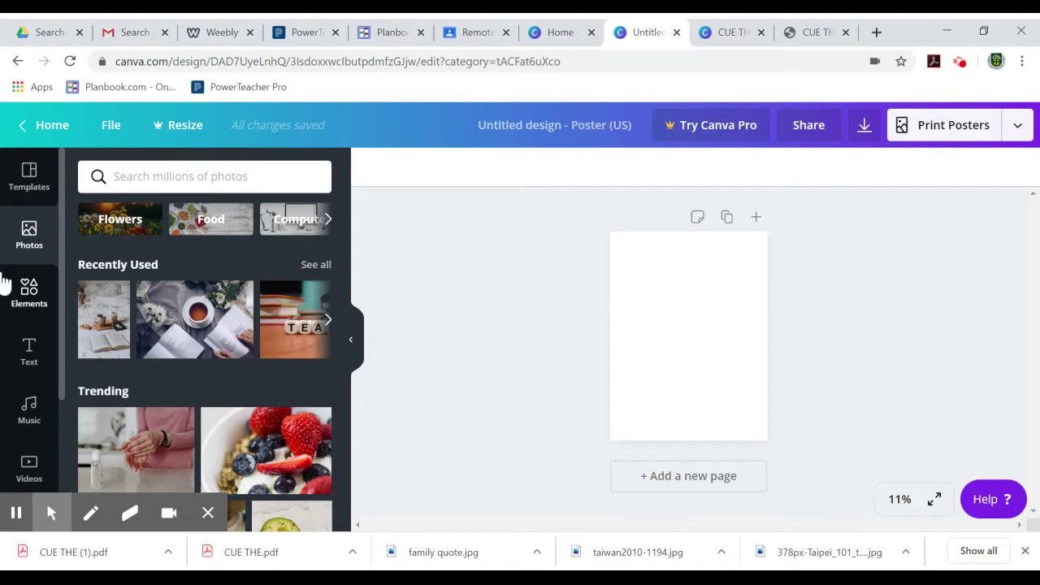
scroll(36, 305, "down", 1)
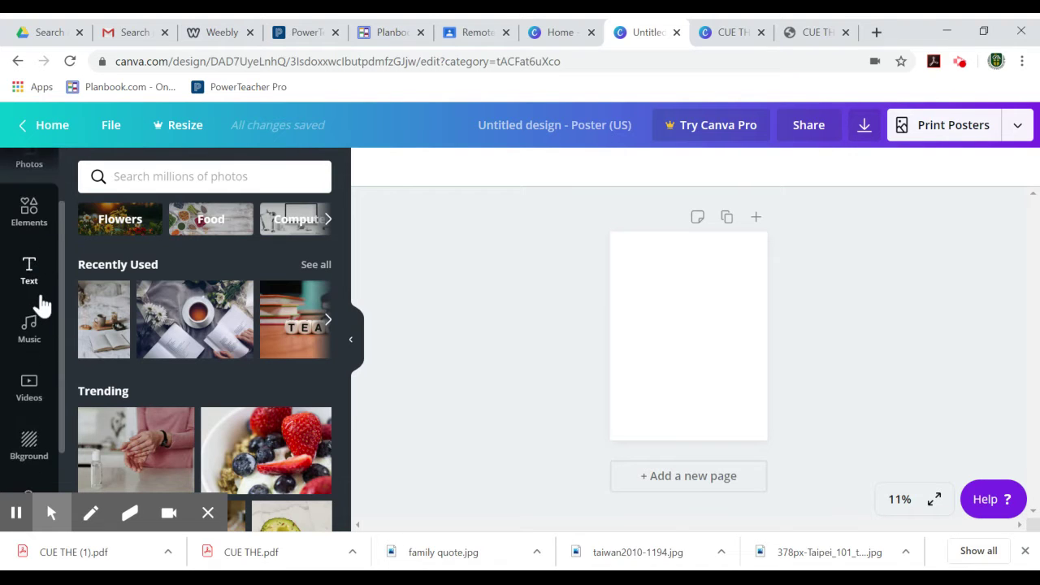
scroll(42, 306, "up", 1)
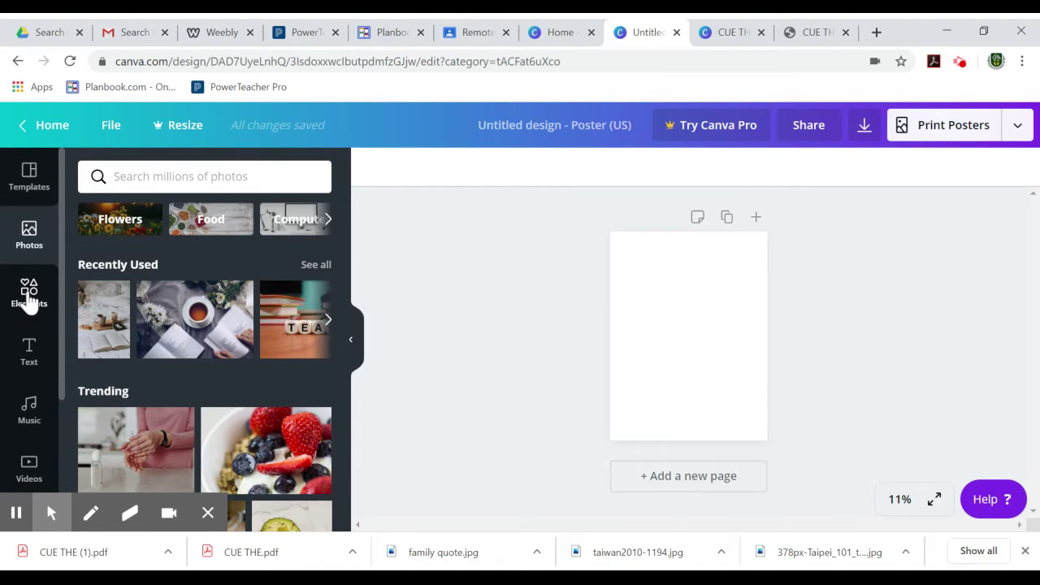
Show the full collection of Grids in the elements library
left_click(29, 297)
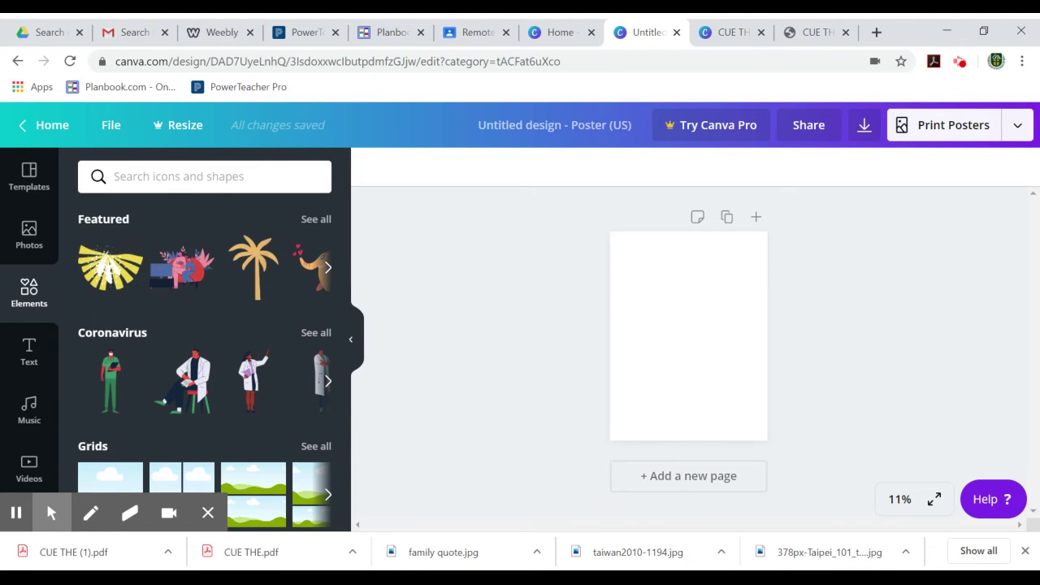
left_click(158, 176)
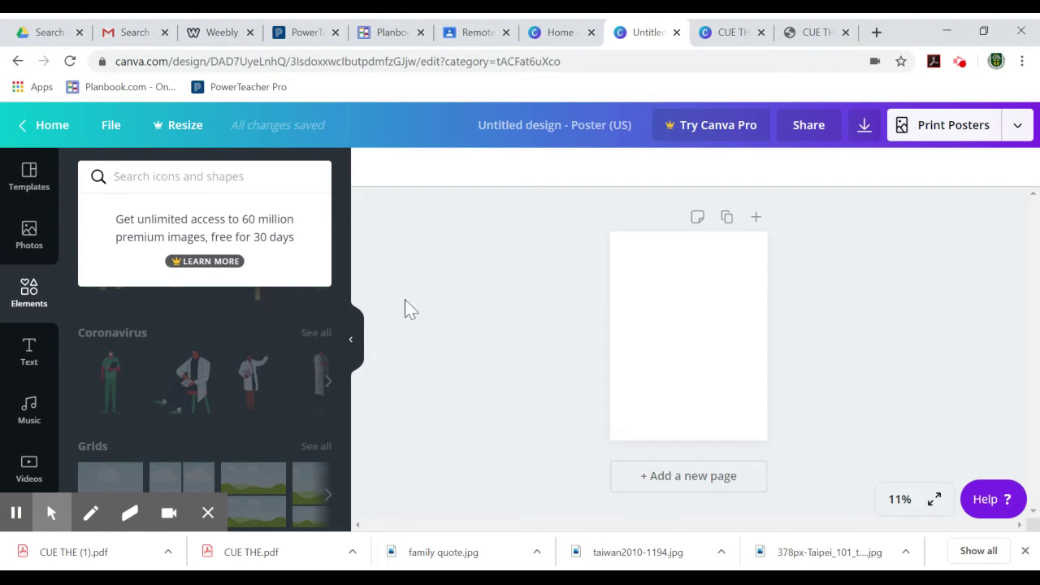
left_click(371, 269)
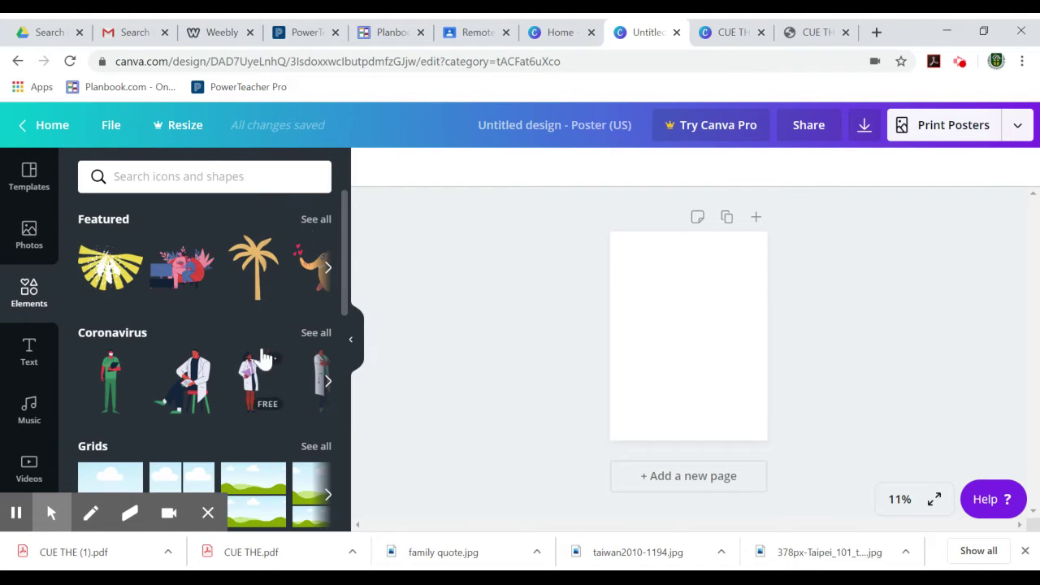
scroll(264, 358, "down", 2)
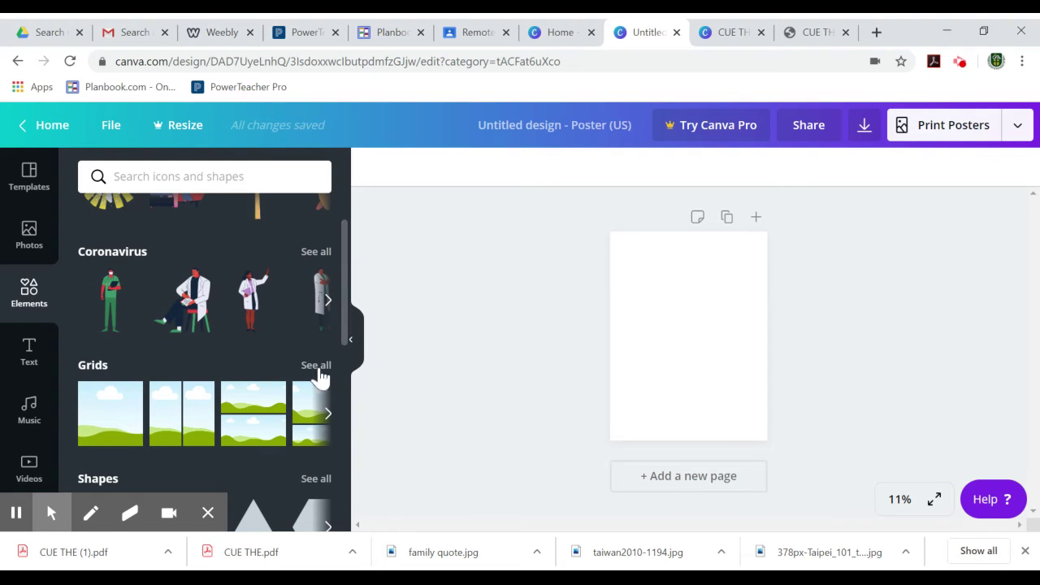
left_click(319, 376)
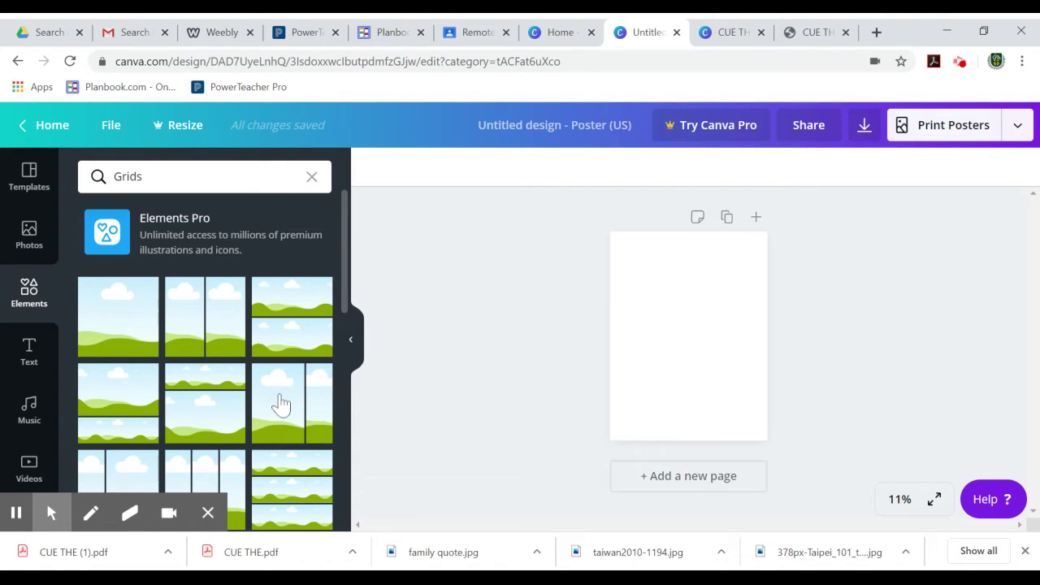
Look through the grid layouts, comparing the number and arrangement of photo cells for the collage
scroll(277, 402, "down", 5)
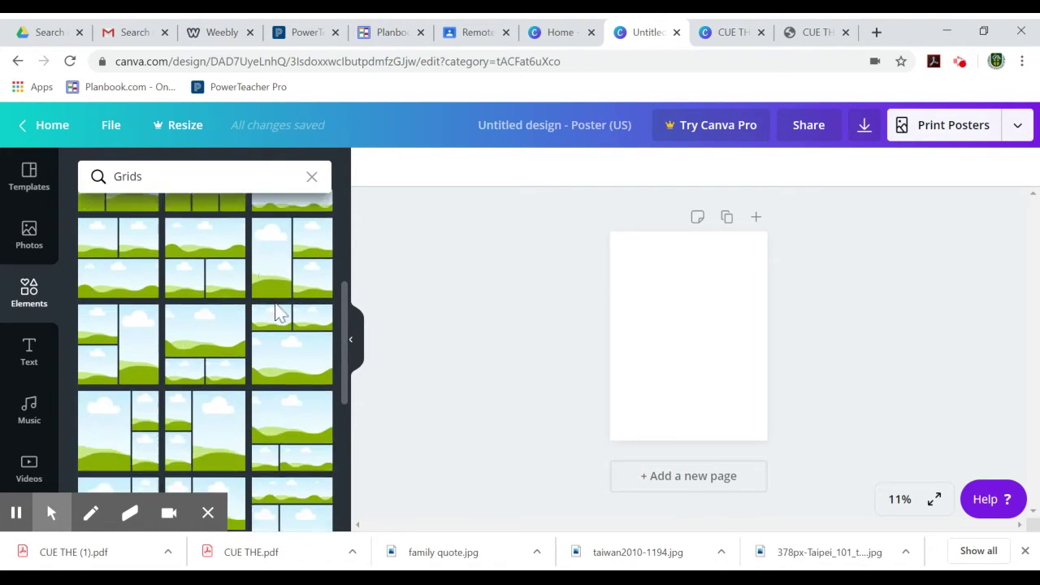
scroll(260, 315, "down", 3)
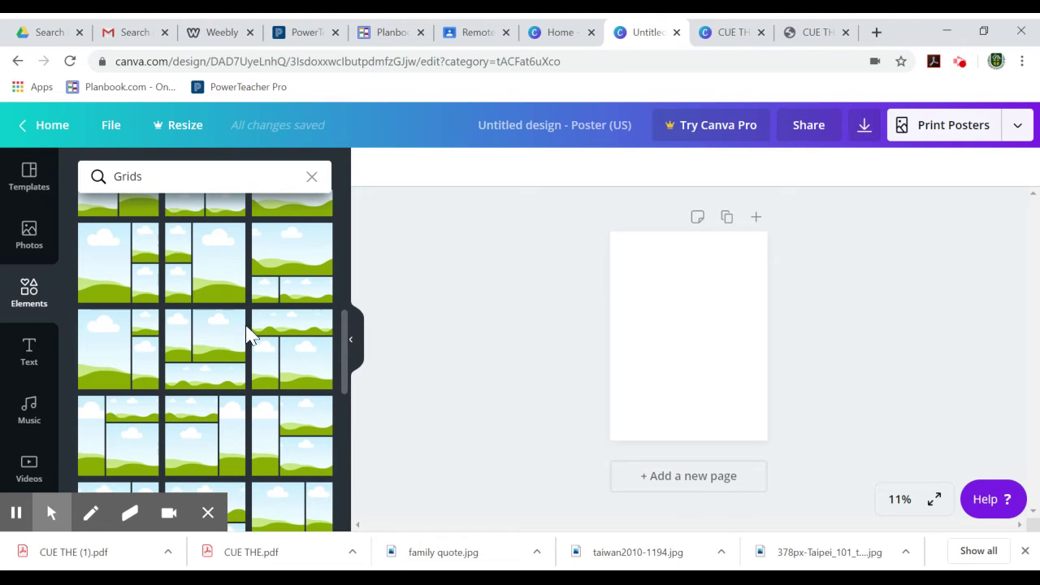
scroll(250, 333, "down", 5)
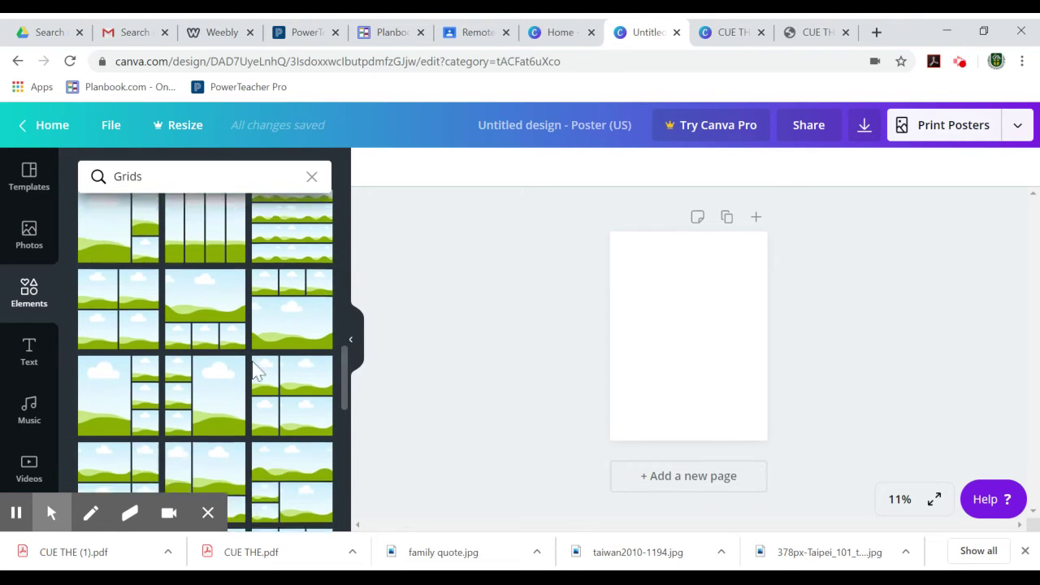
scroll(256, 370, "down", 5)
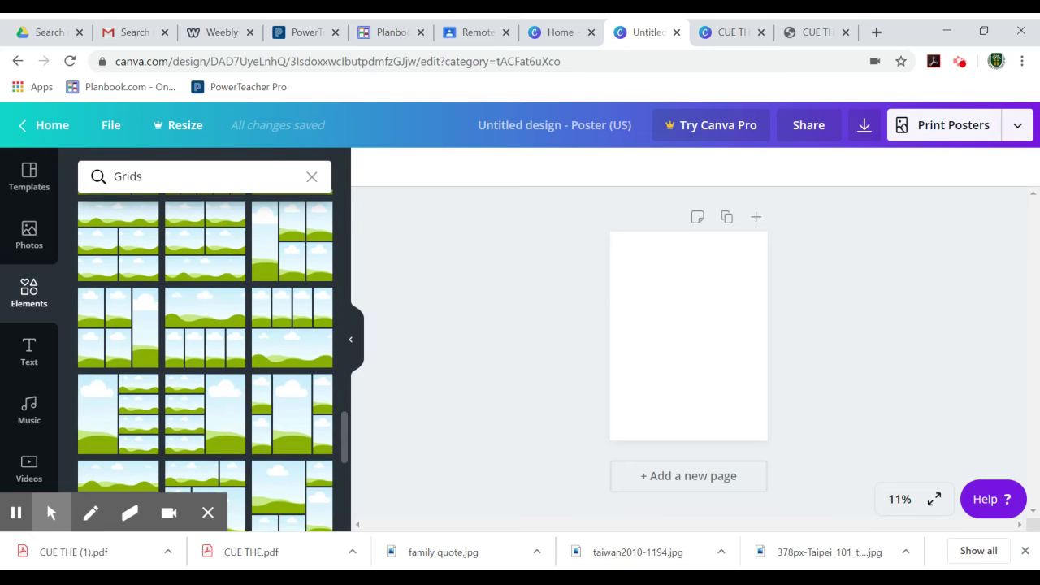
scroll(271, 368, "down", 5)
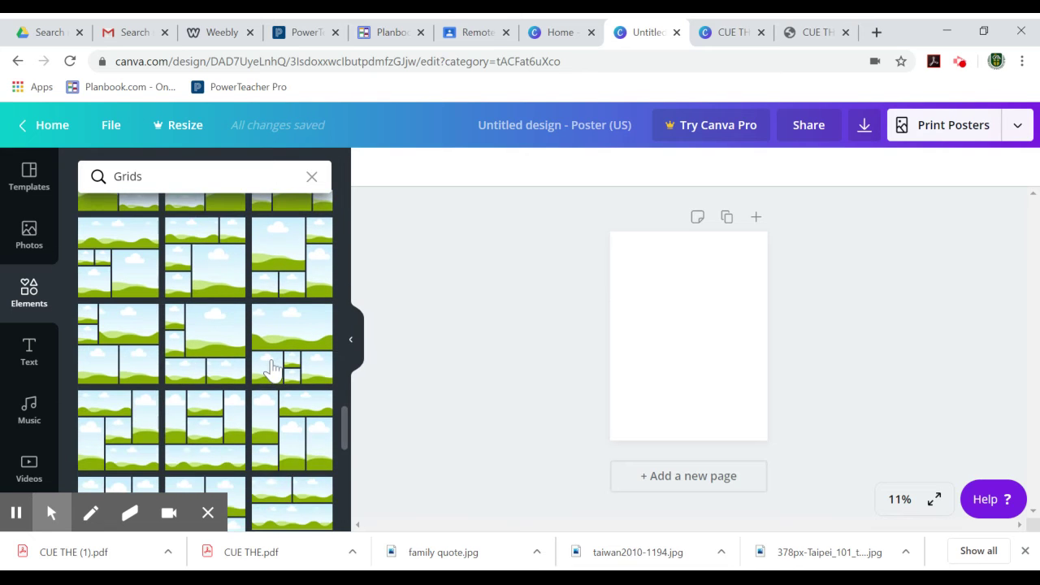
scroll(270, 369, "down", 2)
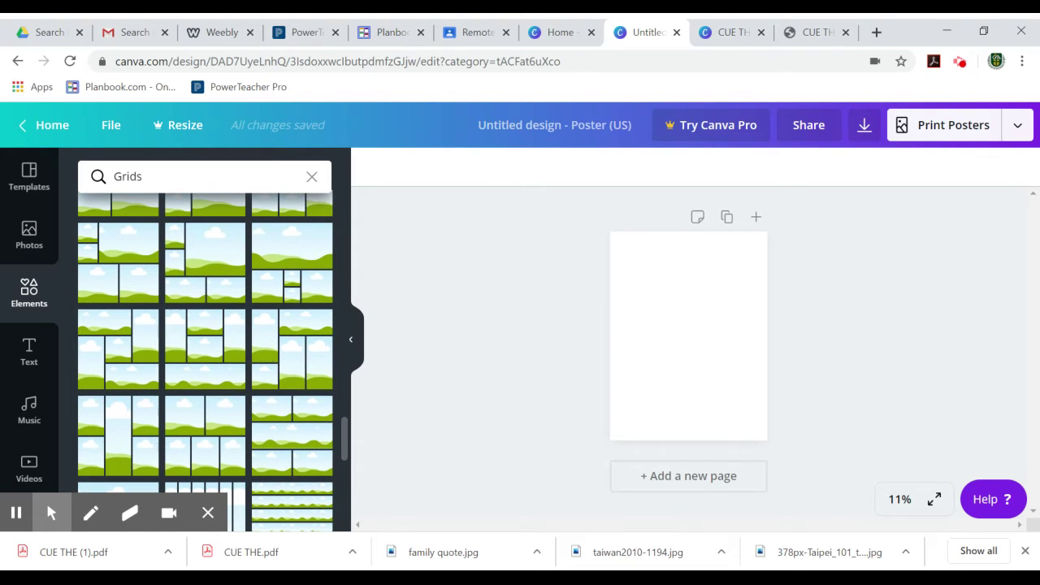
scroll(271, 368, "down", 4)
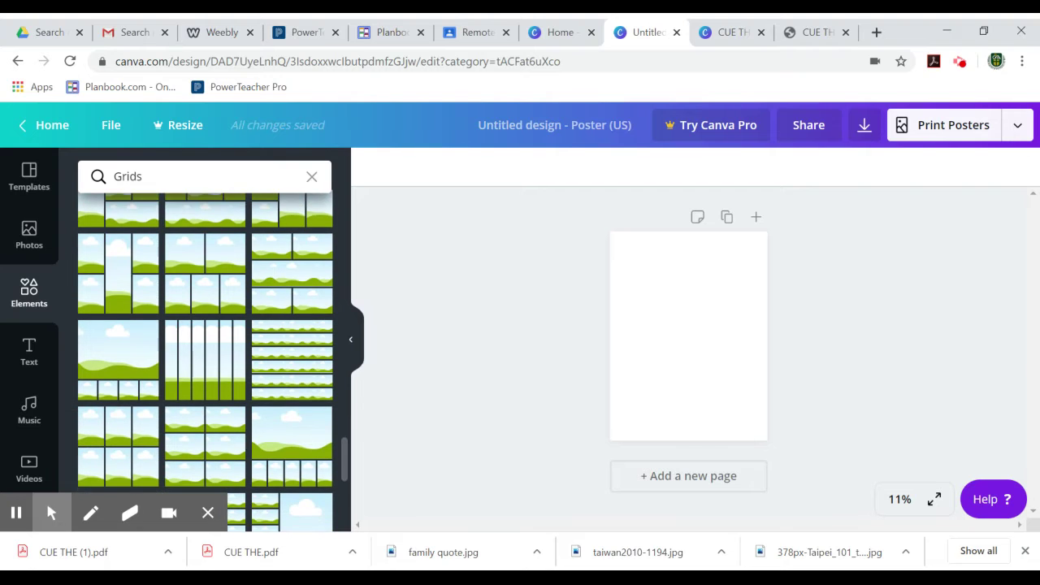
scroll(276, 370, "down", 2)
scroll(276, 369, "down", 2)
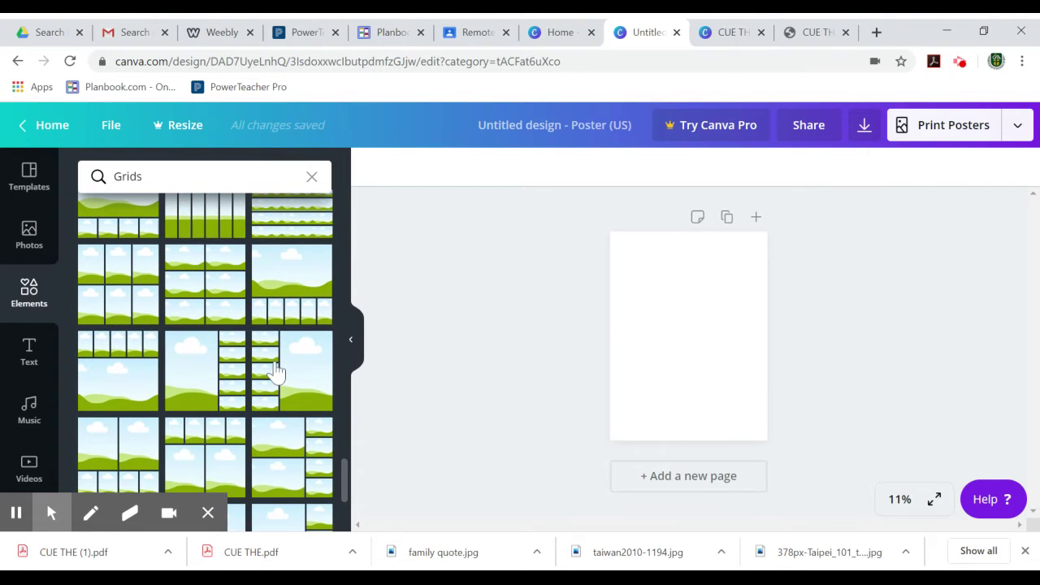
scroll(276, 370, "up", 2)
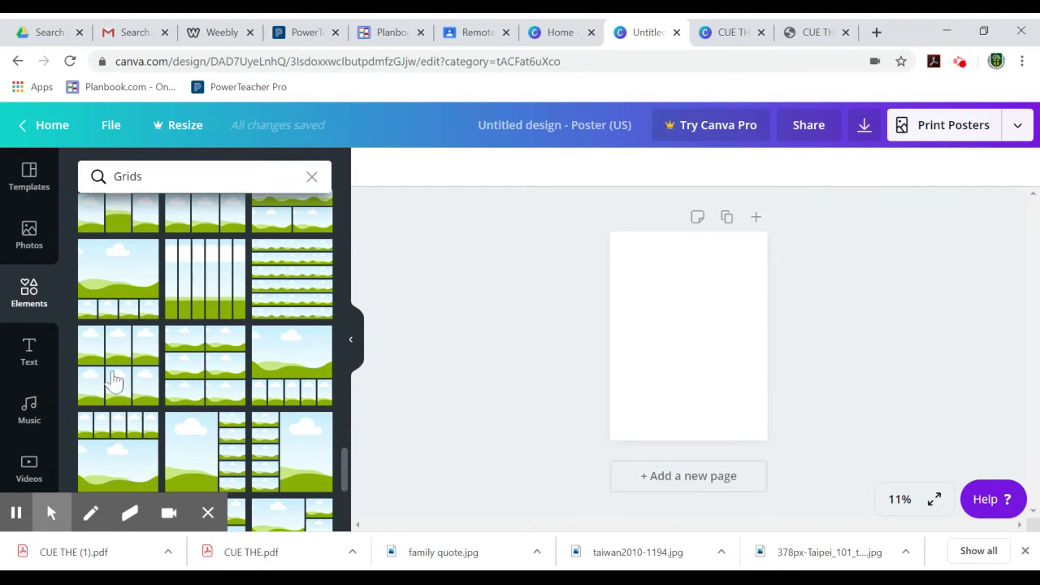
scroll(117, 370, "down", 4)
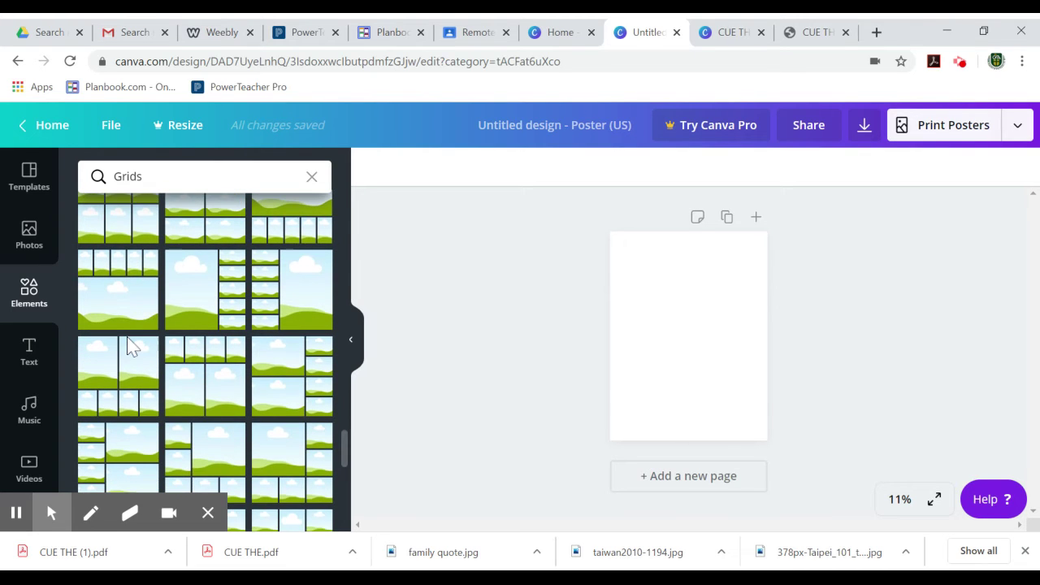
scroll(133, 347, "down", 4)
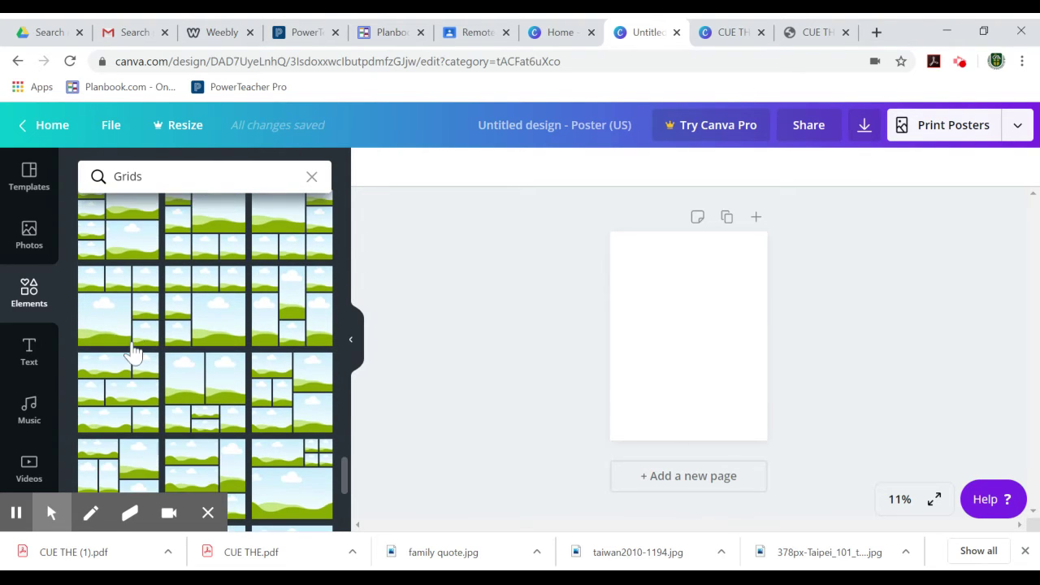
scroll(134, 356, "down", 2)
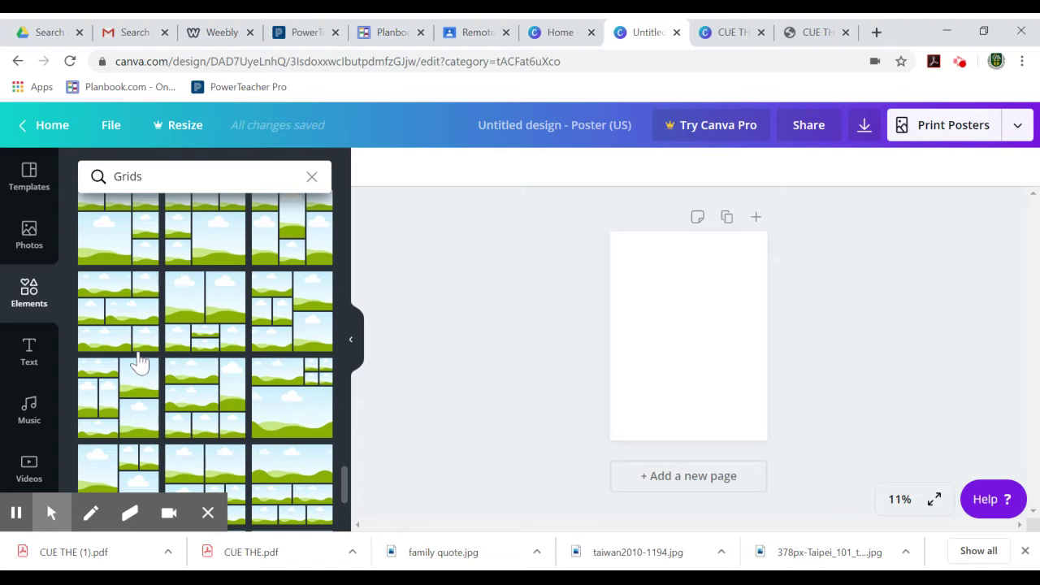
scroll(140, 362, "down", 2)
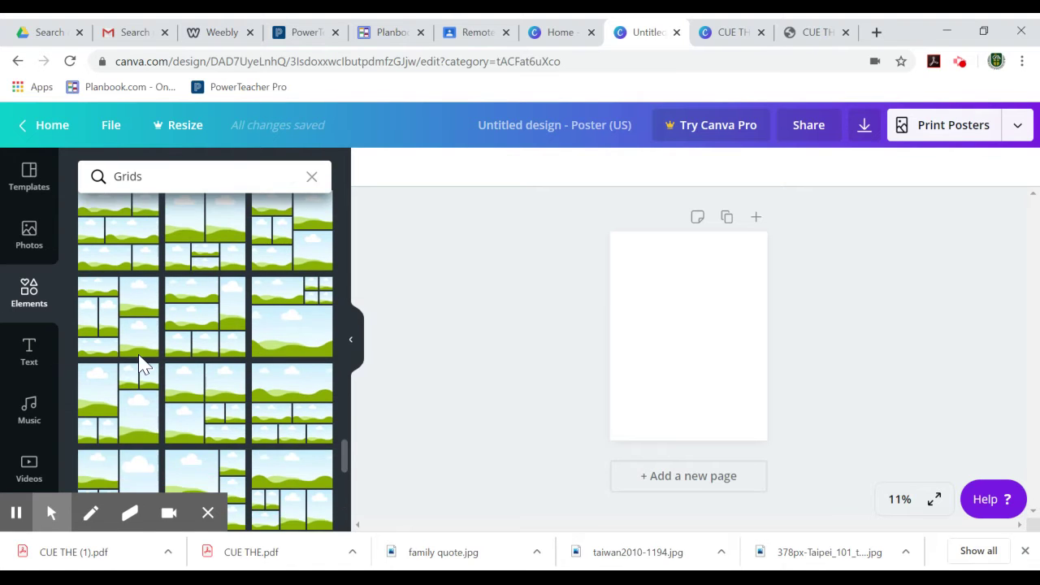
scroll(140, 365, "down", 2)
scroll(139, 365, "down", 2)
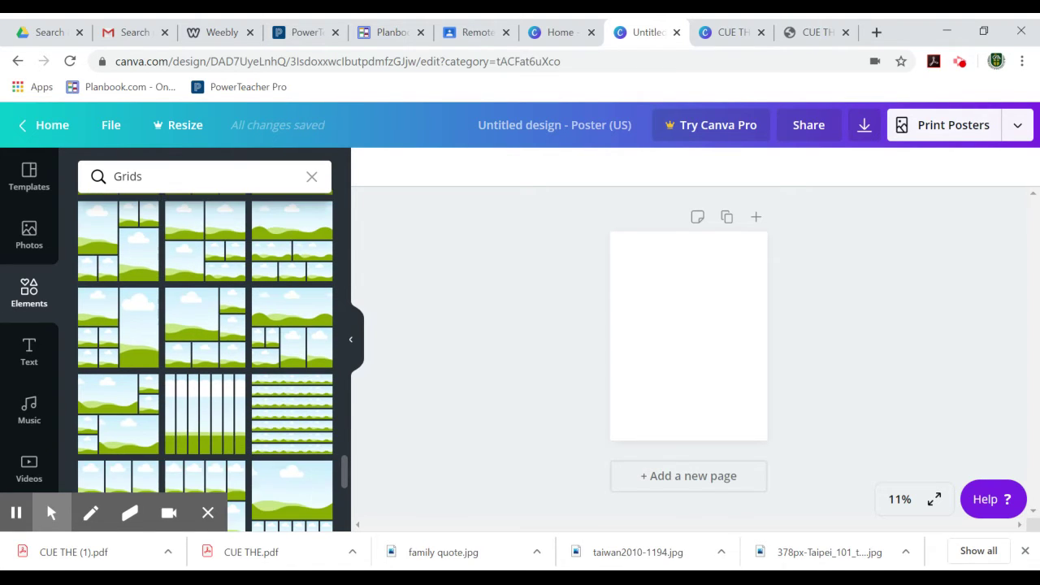
scroll(147, 366, "down", 4)
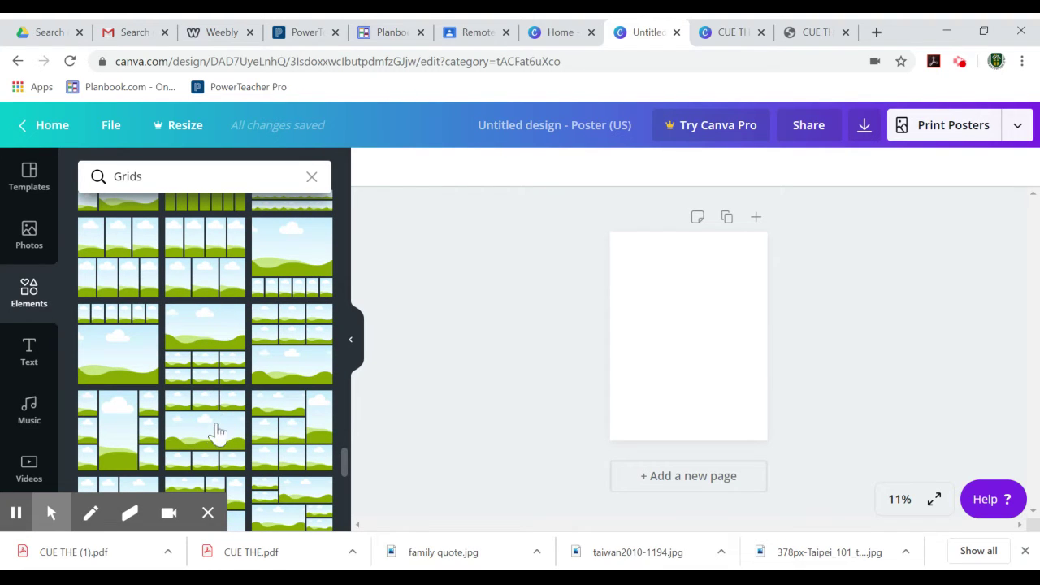
scroll(218, 437, "down", 1)
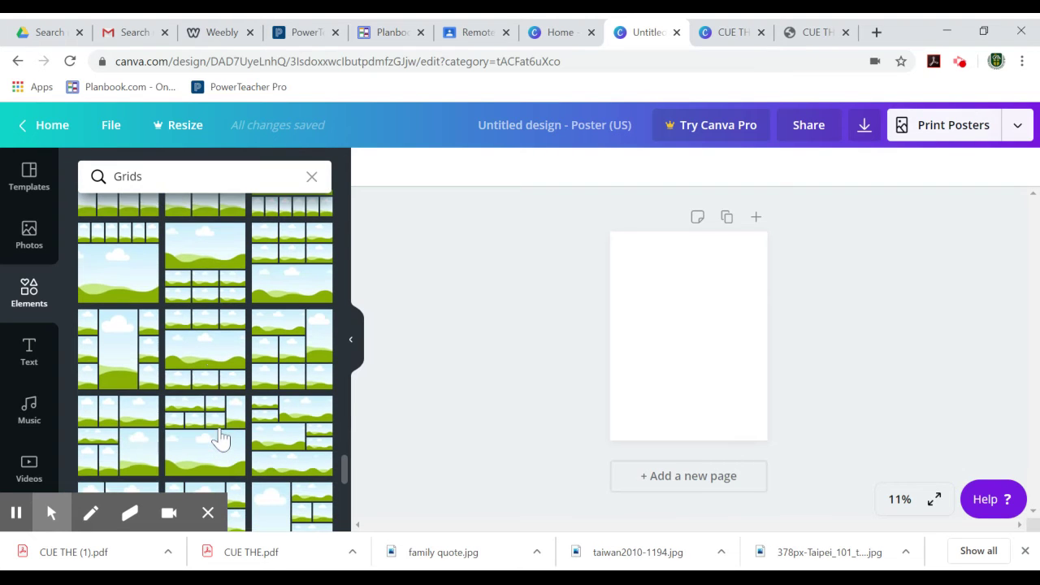
Add a six-cell grid to the poster: two stacked wide cells beside a tall one, with three cells in a row below
left_click(209, 358)
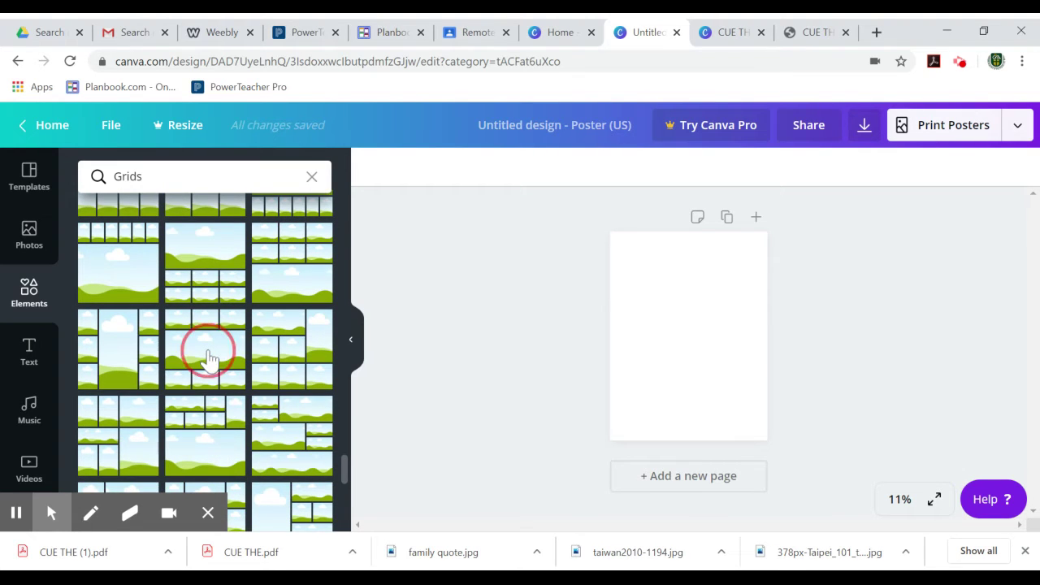
left_click_drag(208, 349, 236, 347)
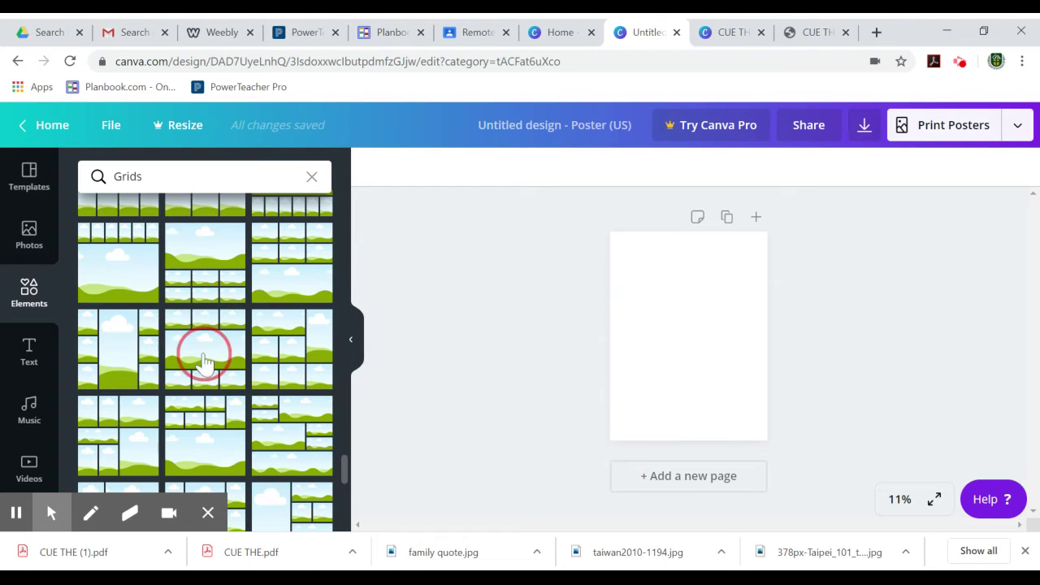
scroll(202, 357, "up", 3)
scroll(201, 364, "up", 1)
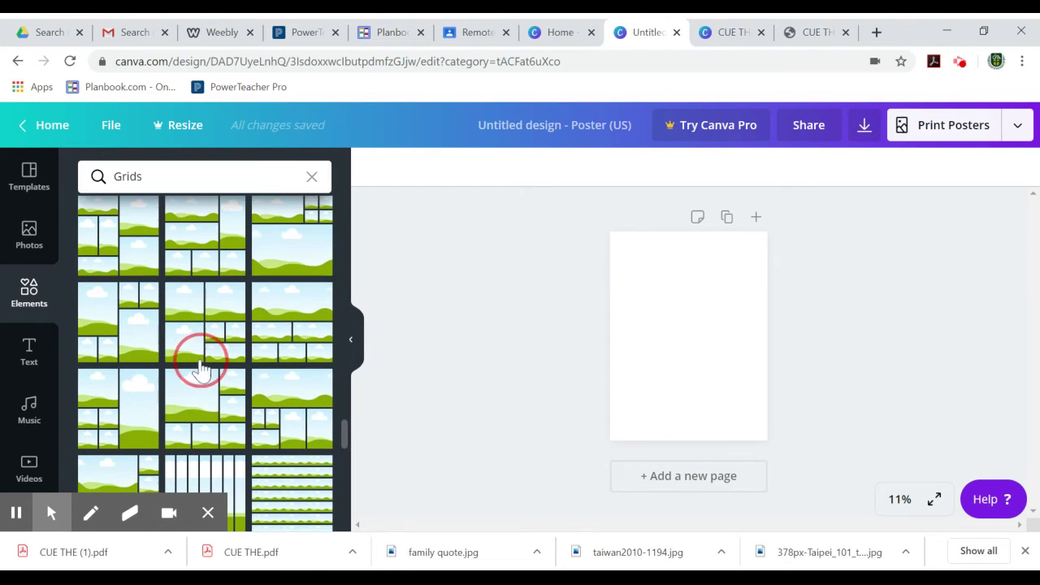
scroll(202, 361, "up", 1)
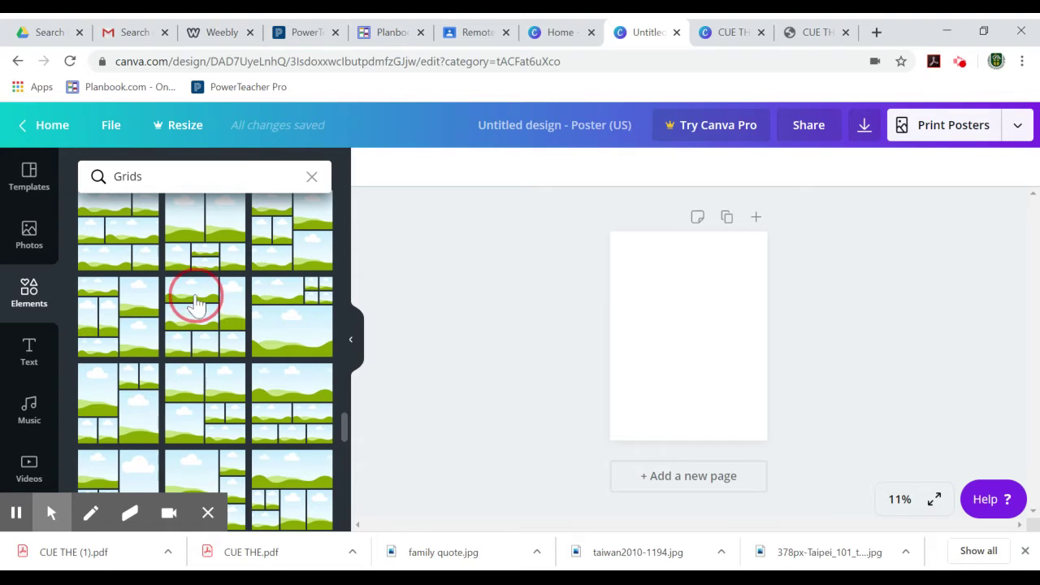
left_click(202, 330)
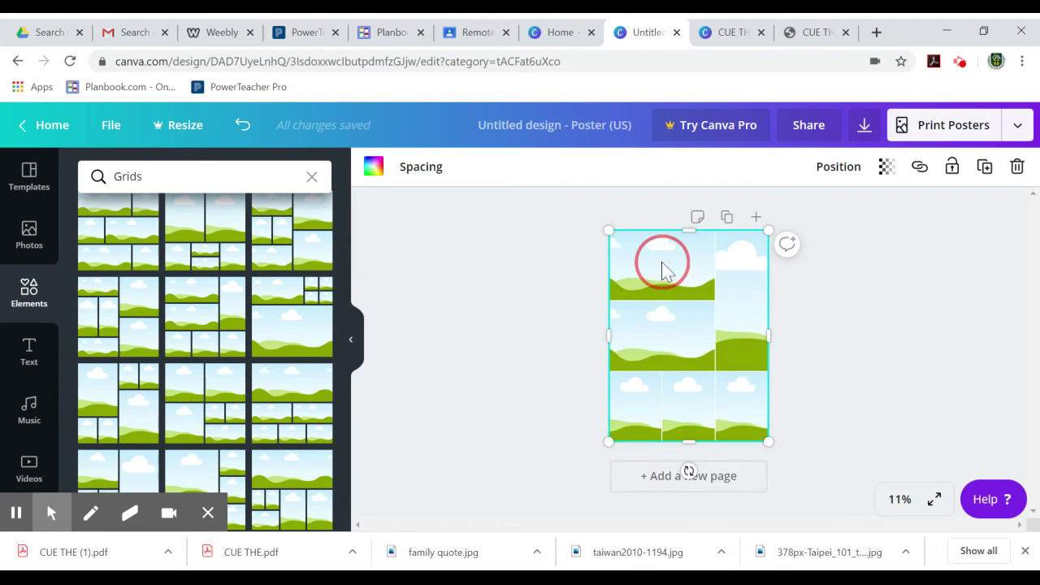
Move the grid off the poster page and back onto it
left_click_drag(662, 269, 473, 266)
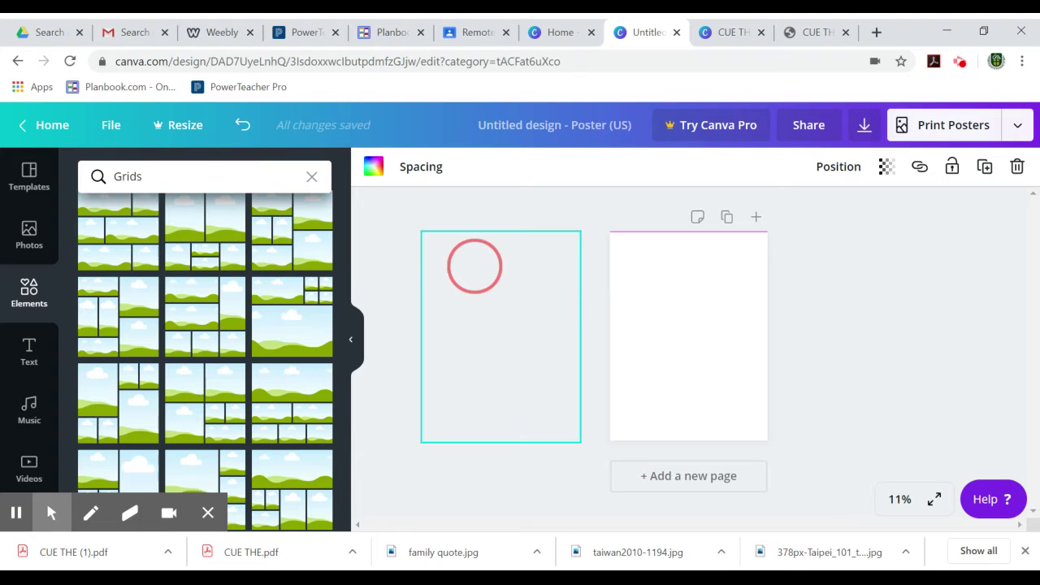
left_click_drag(475, 266, 659, 265)
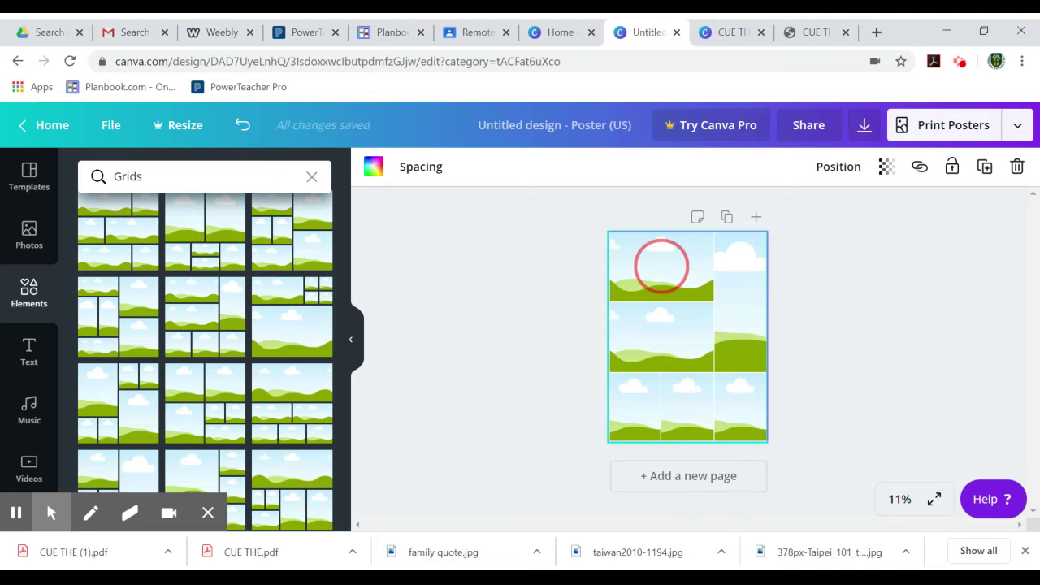
left_click(662, 266)
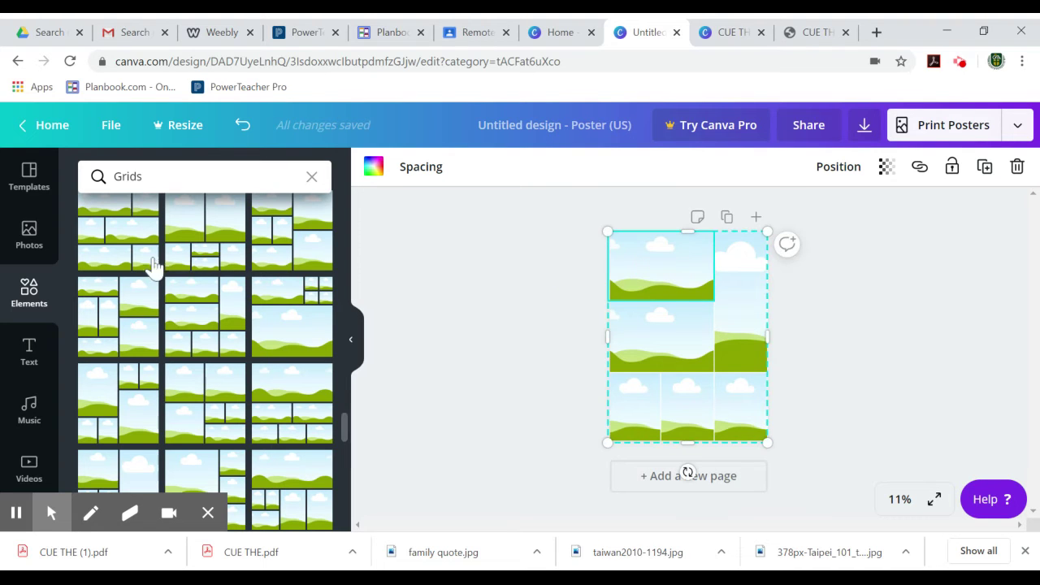
Search the photo library for books and switch to the related reading topic
left_click(43, 233)
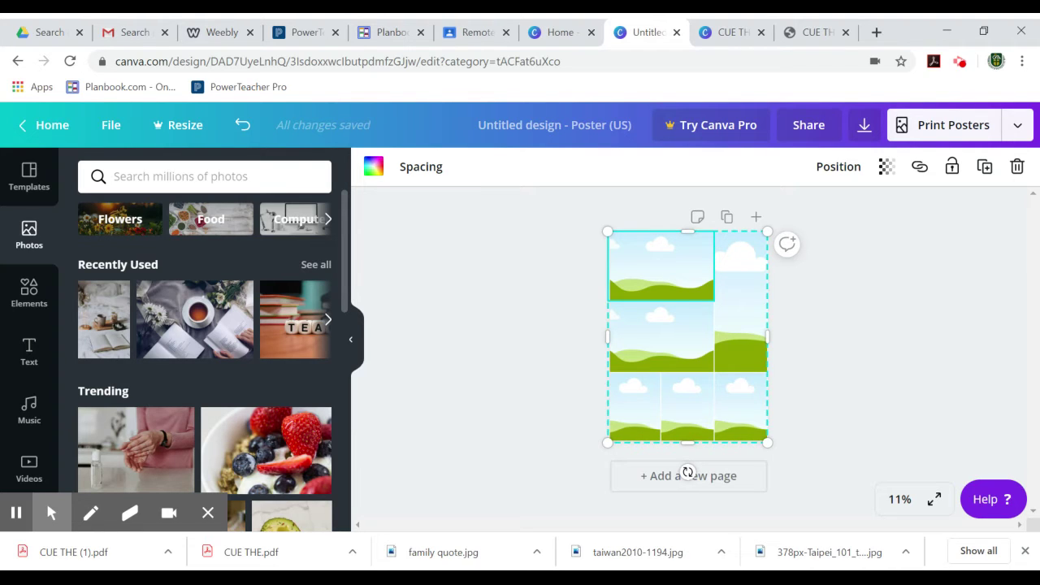
left_click(162, 177)
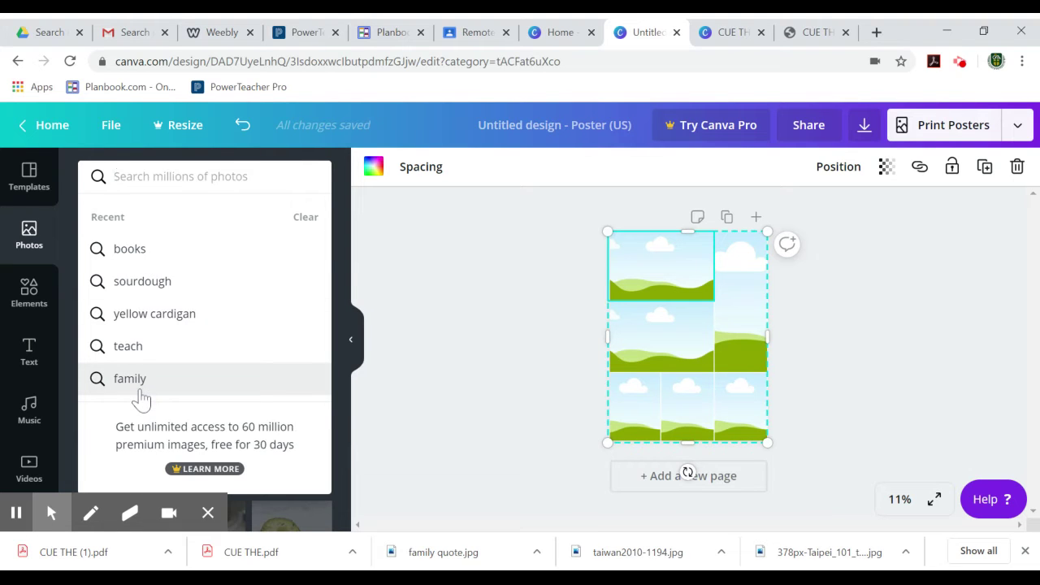
left_click(125, 258)
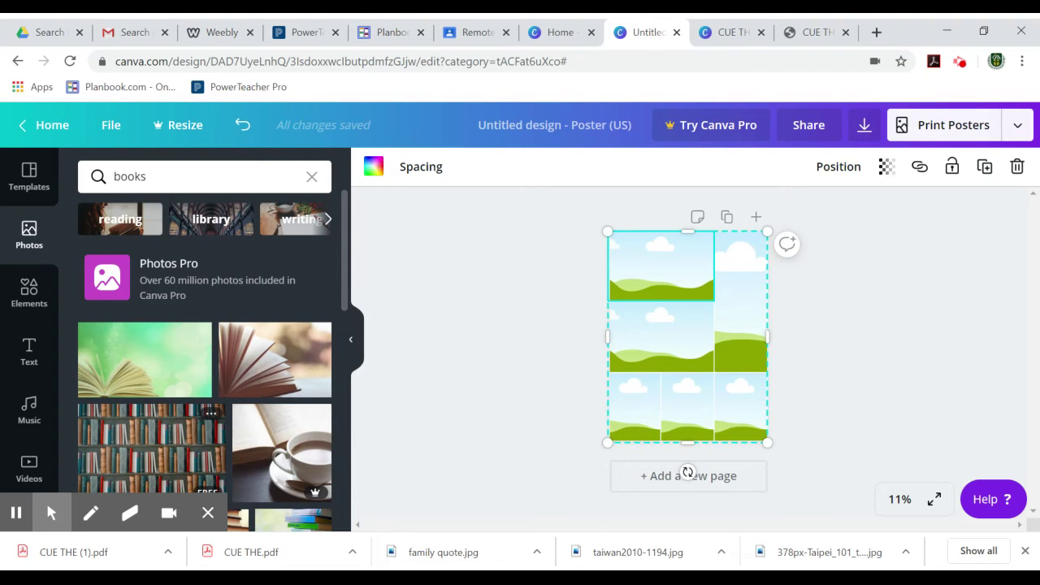
left_click(129, 225)
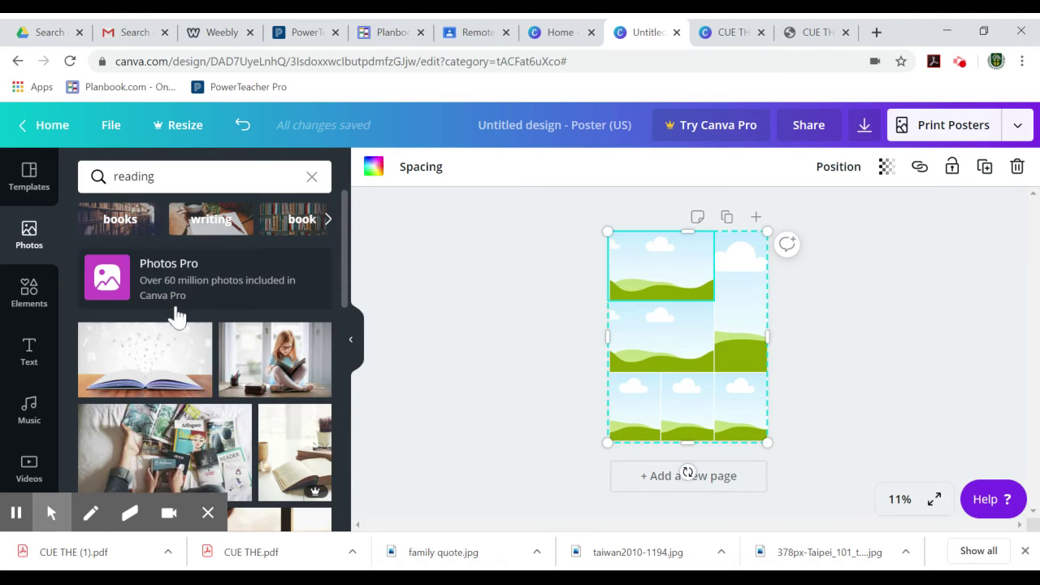
Fill the grid's second wide cell with the free photo of a cup of tea among open books and flowers
scroll(180, 321, "down", 2)
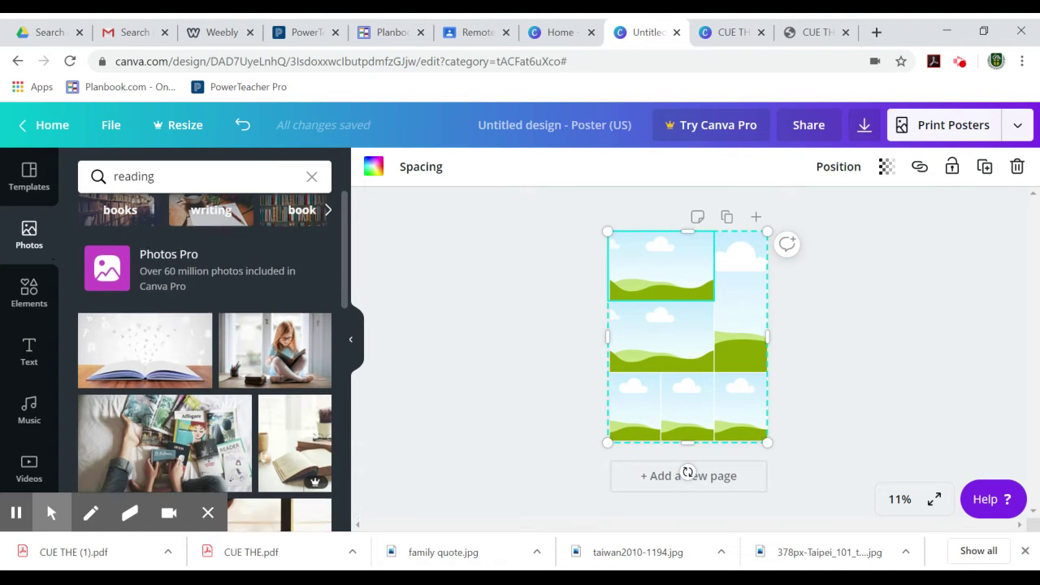
scroll(177, 274, "down", 1)
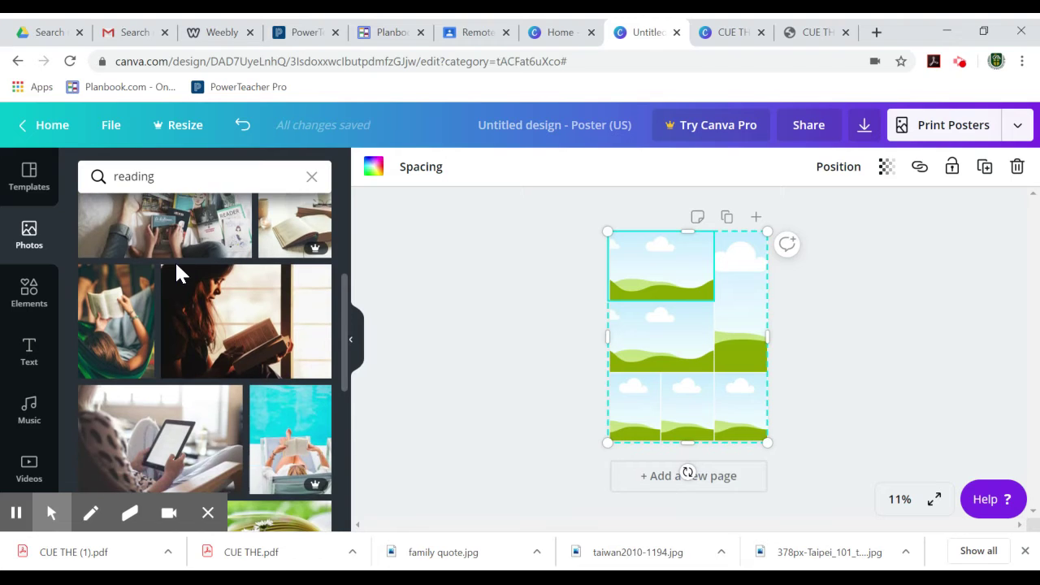
scroll(180, 341, "down", 1)
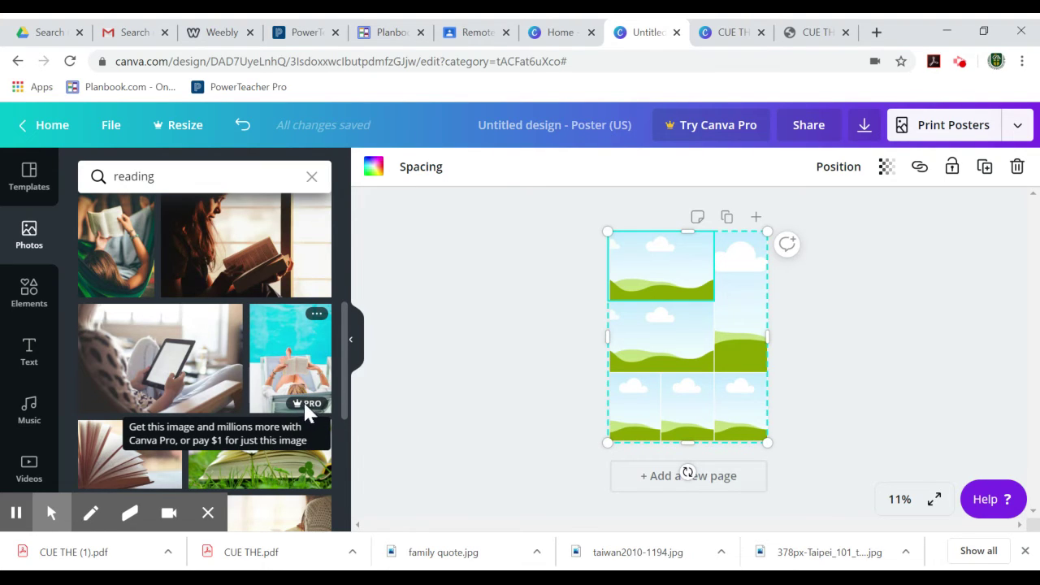
scroll(286, 393, "down", 1)
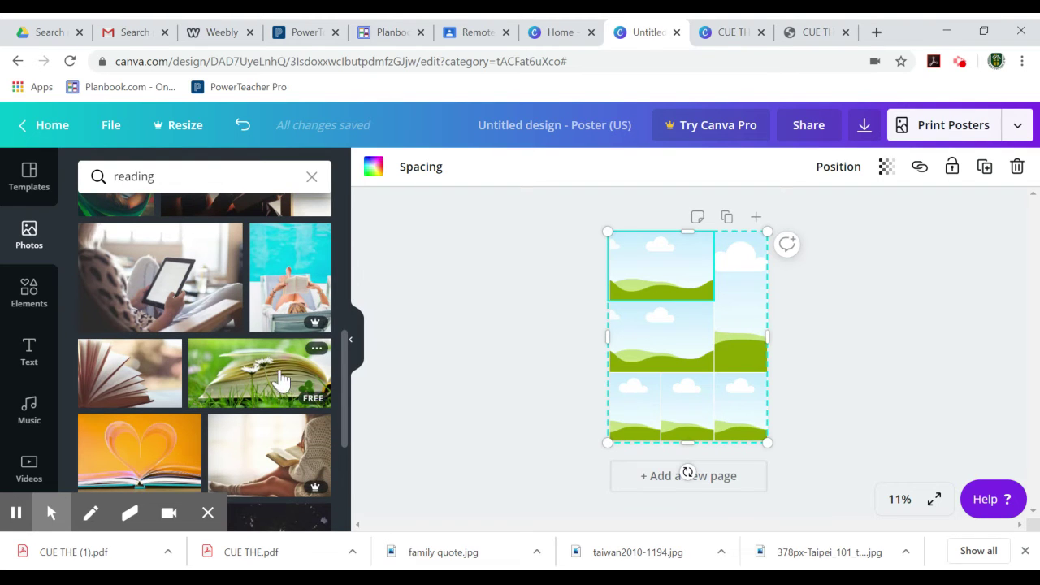
scroll(299, 329, "down", 1)
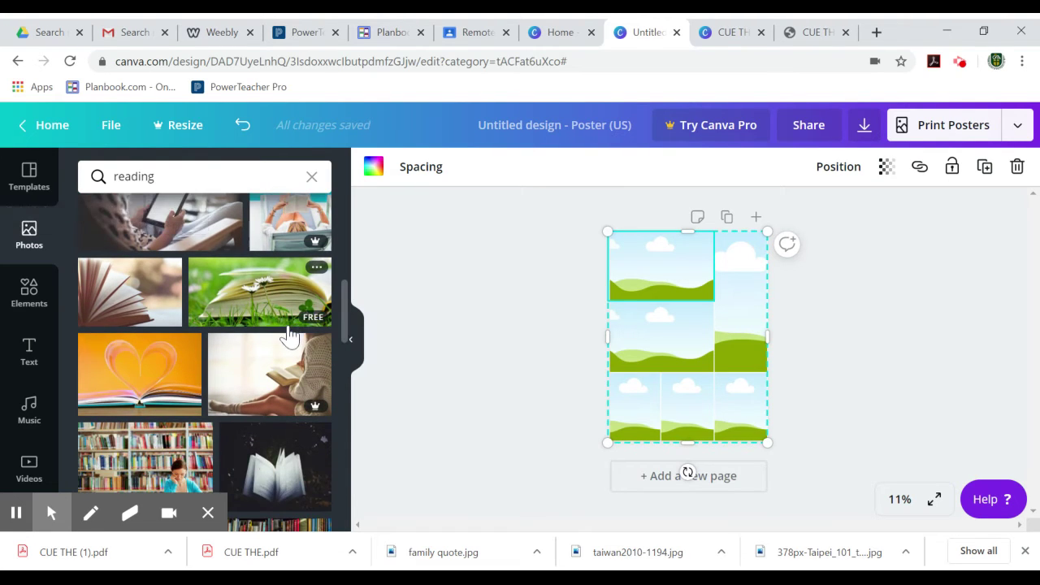
scroll(285, 333, "down", 3)
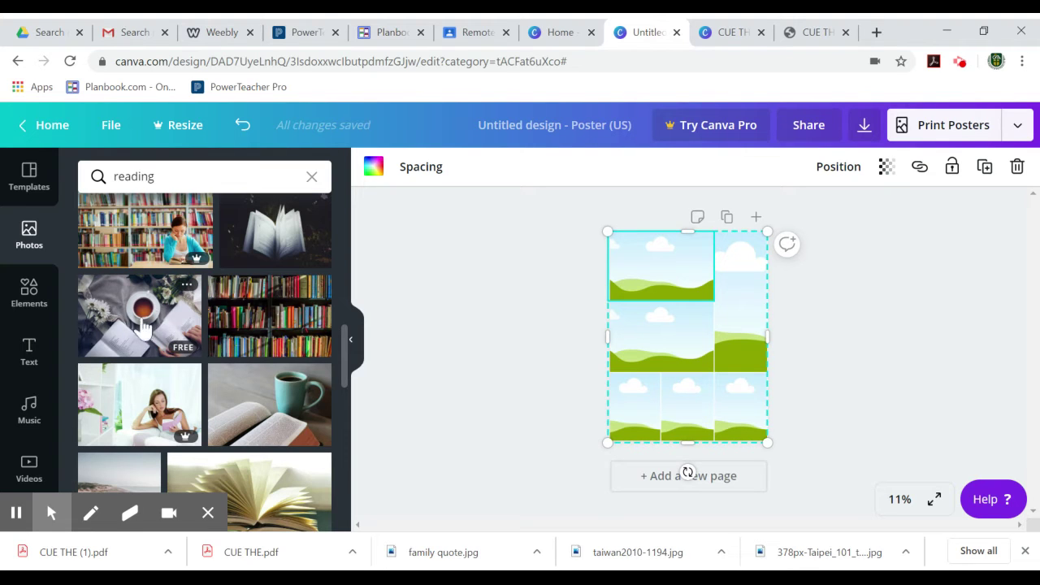
left_click_drag(155, 325, 660, 336)
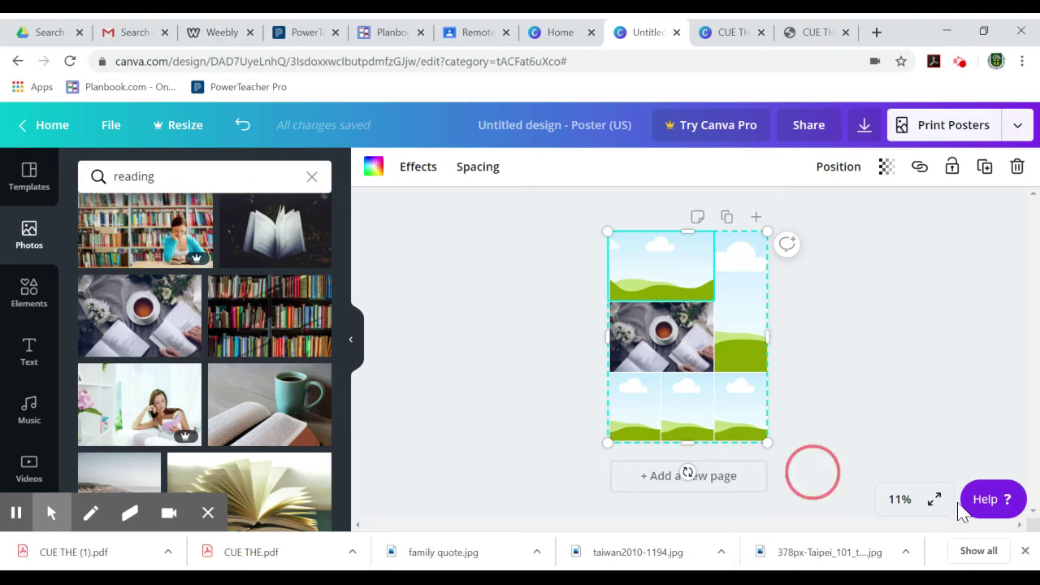
Zoom the poster to 25% and clear the reading search from the photo library
left_click(909, 508)
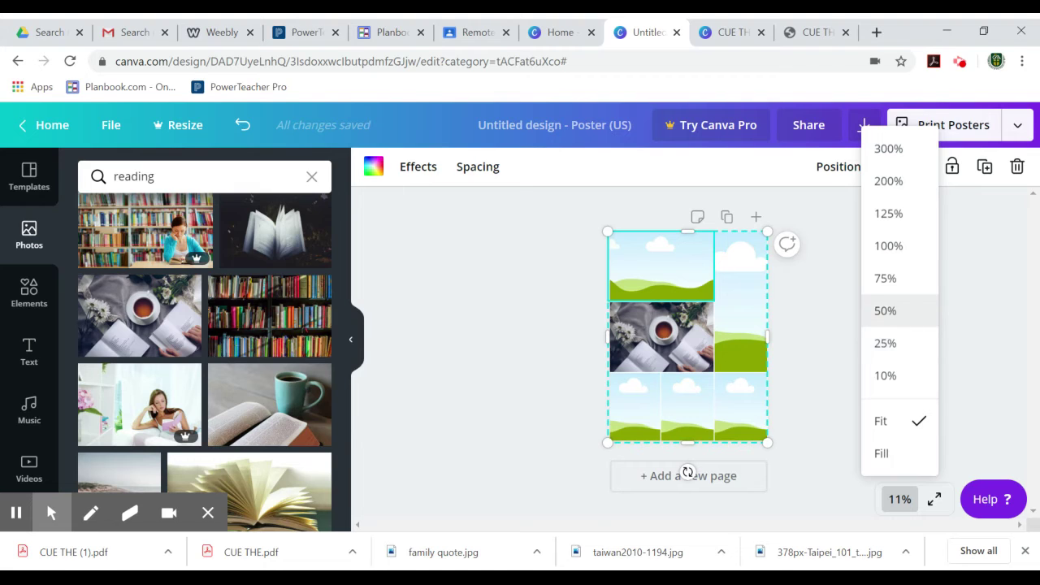
left_click(901, 347)
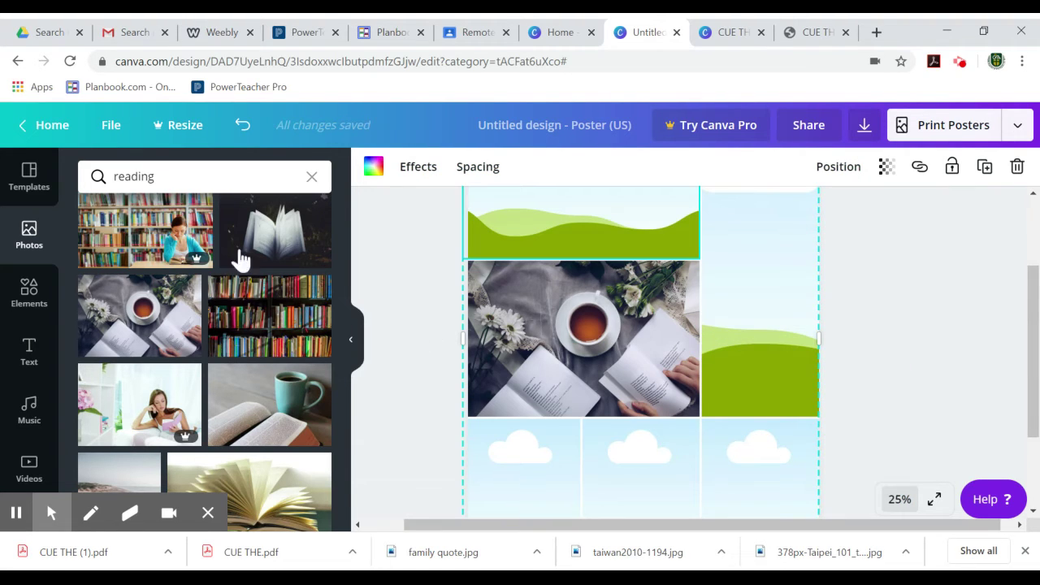
left_click(204, 176)
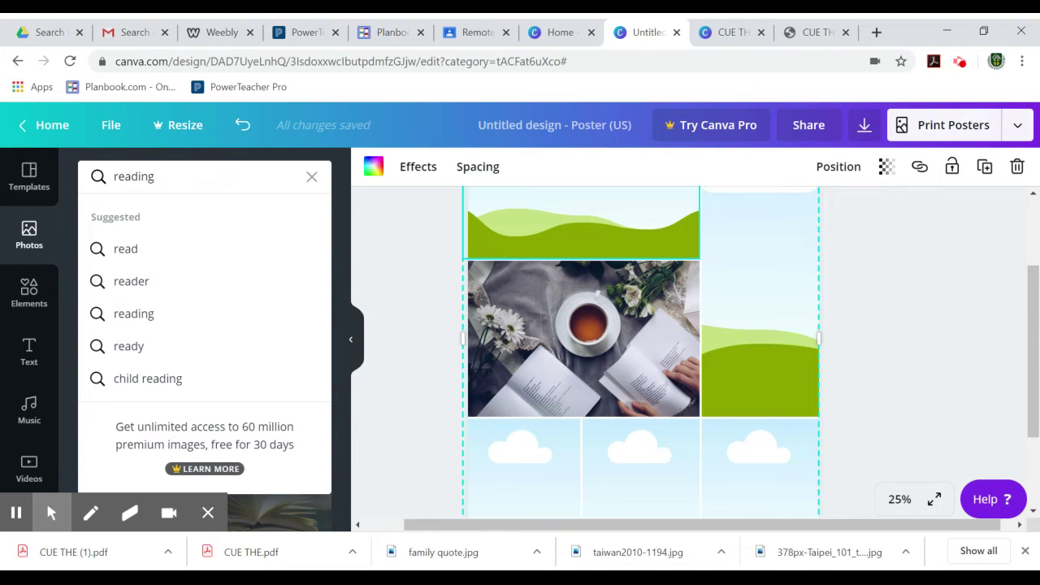
left_click(309, 185)
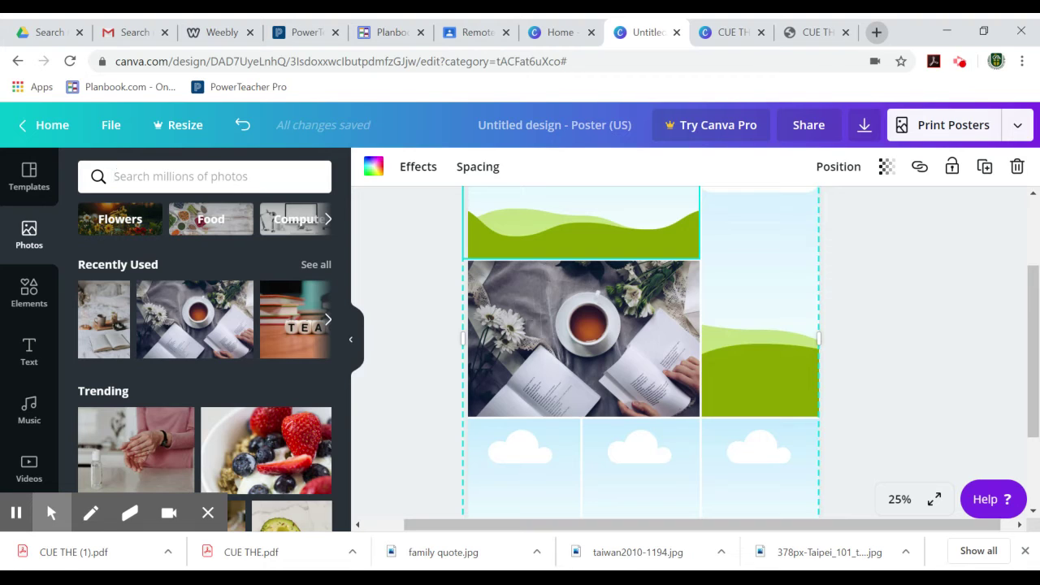
Search Google in a new browser tab for "yellow cardigan" and show the image results
left_click(876, 32)
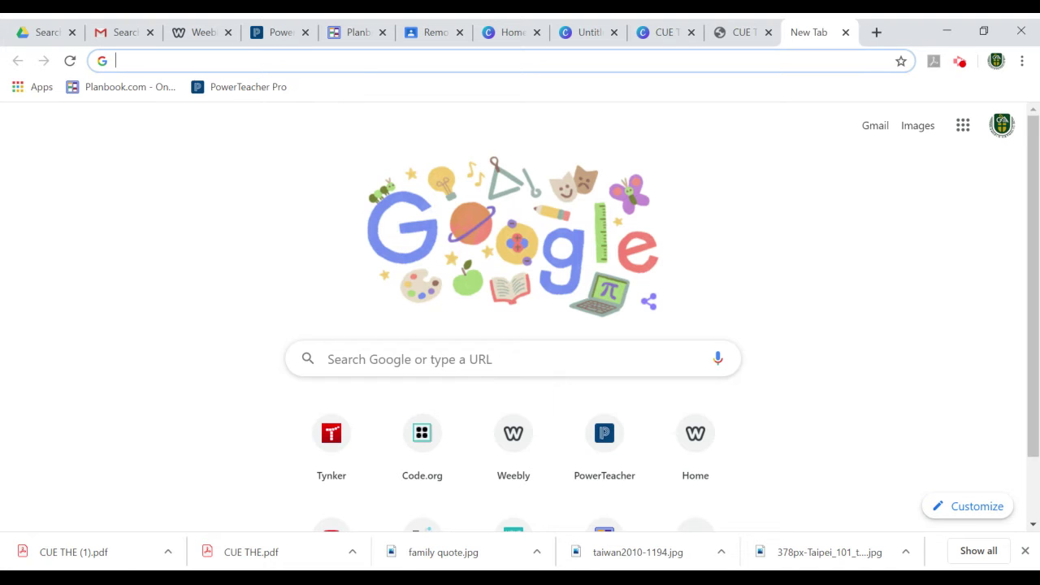
type("yellow ")
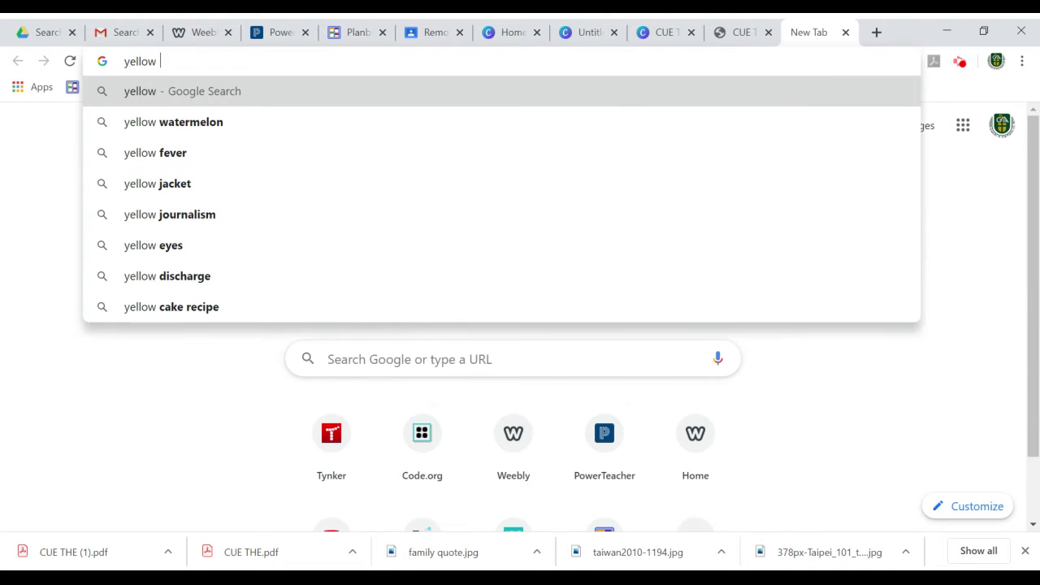
type("car")
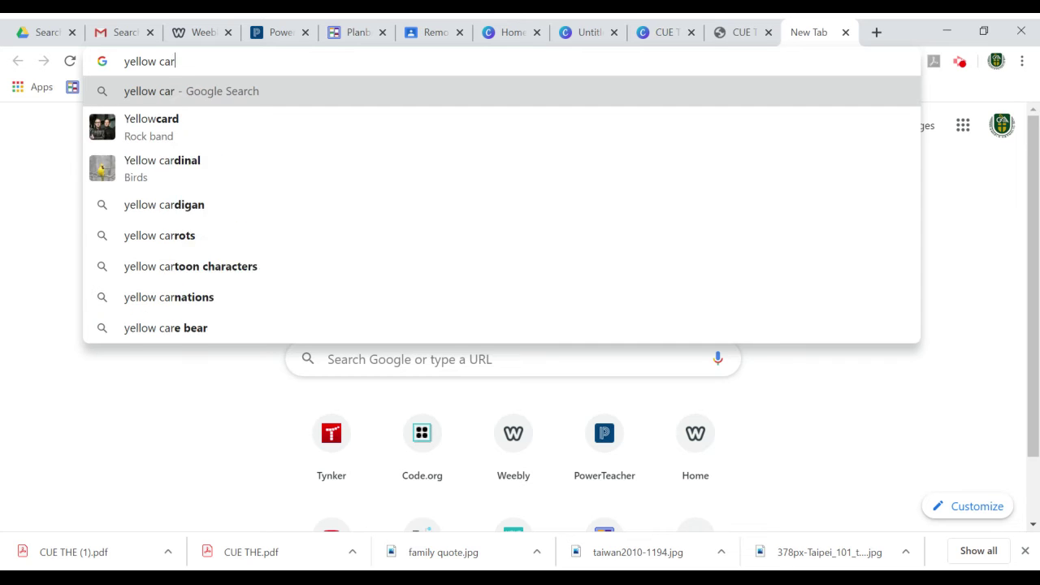
type("di")
key("BackSpace")
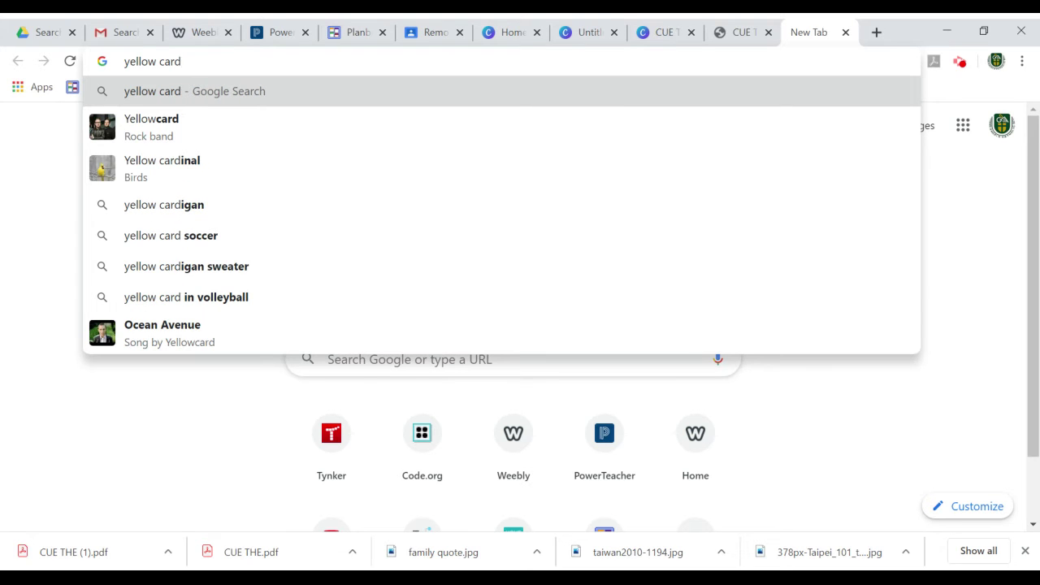
type("igan")
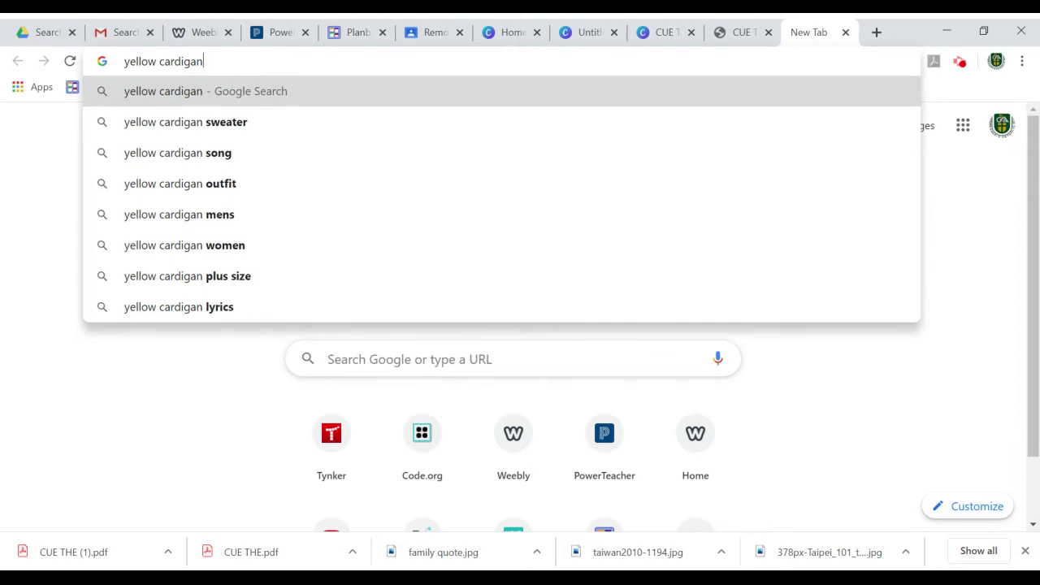
key("Return")
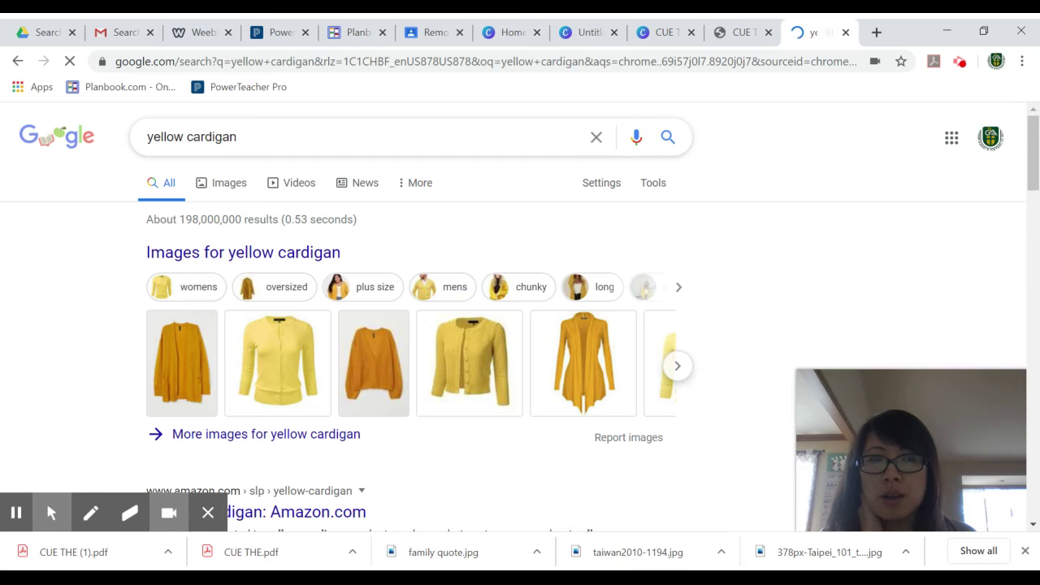
left_click(227, 198)
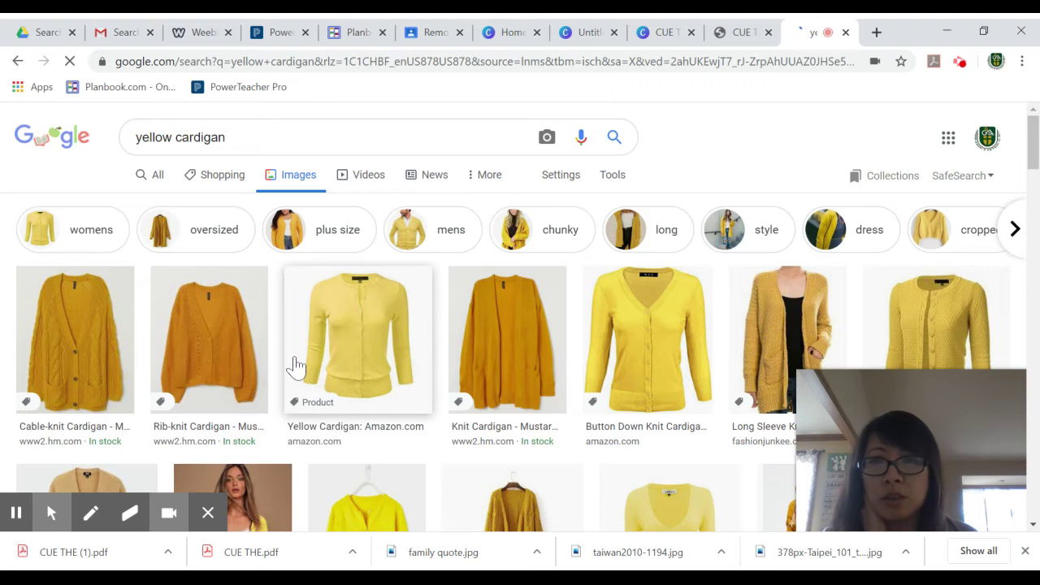
Look through the yellow cardigan images and open the preview of the long cardigan worn over a white top and black trousers
scroll(309, 394, "down", 1)
scroll(309, 391, "down", 5)
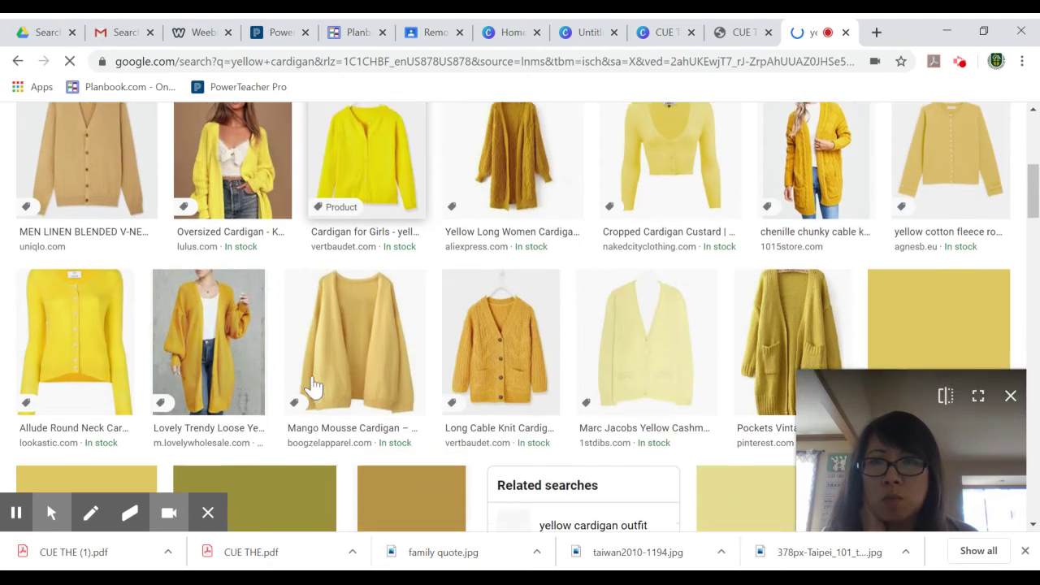
scroll(317, 388, "down", 6)
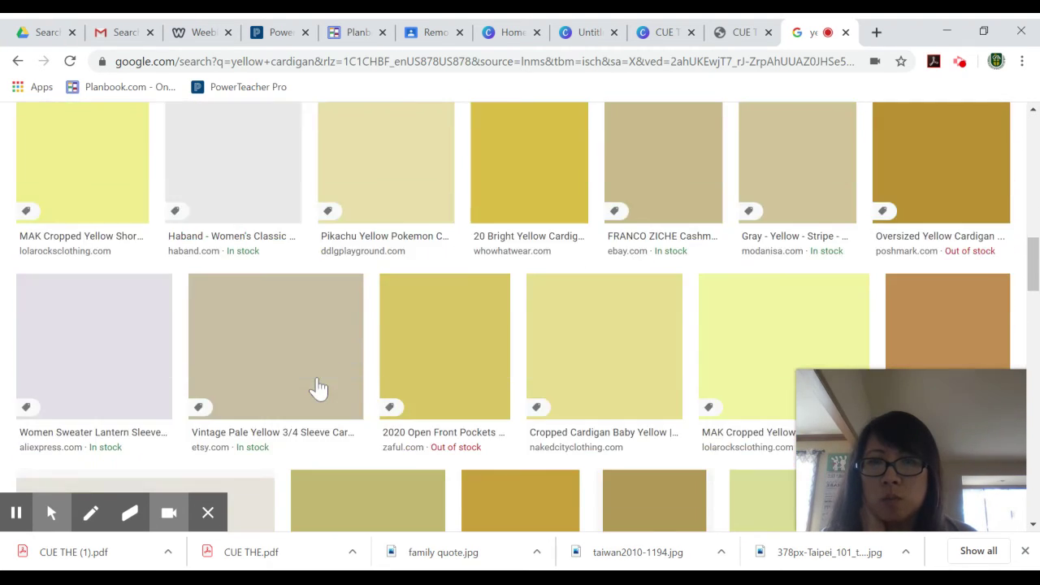
scroll(316, 380, "up", 4)
scroll(315, 381, "down", 5)
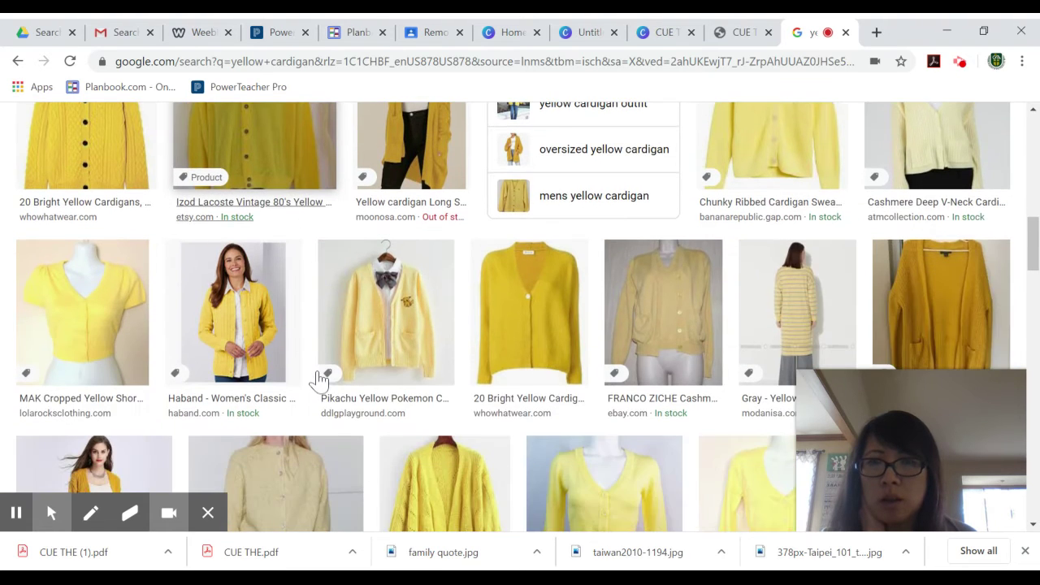
scroll(319, 380, "down", 6)
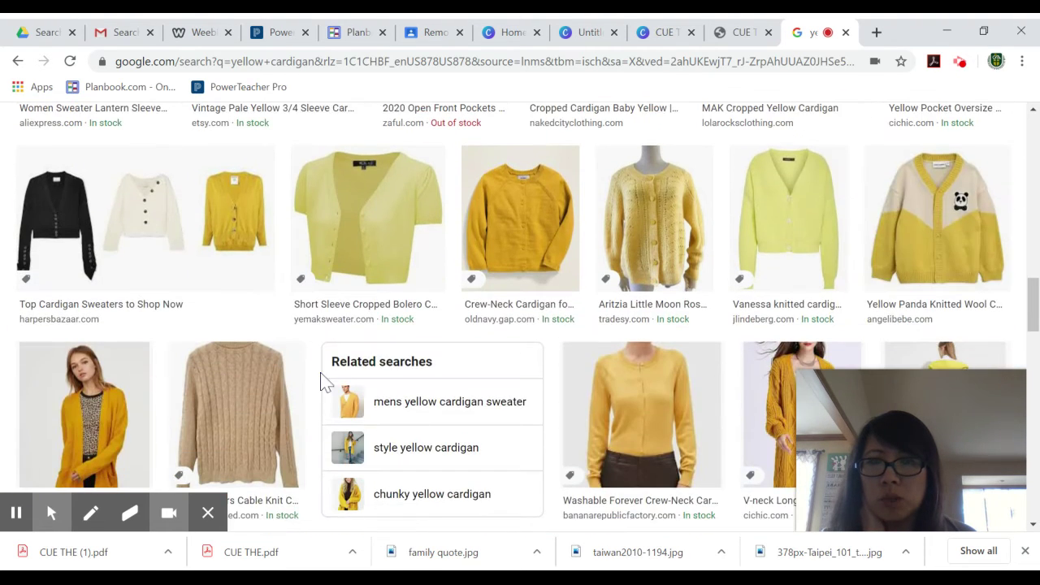
scroll(325, 387, "down", 2)
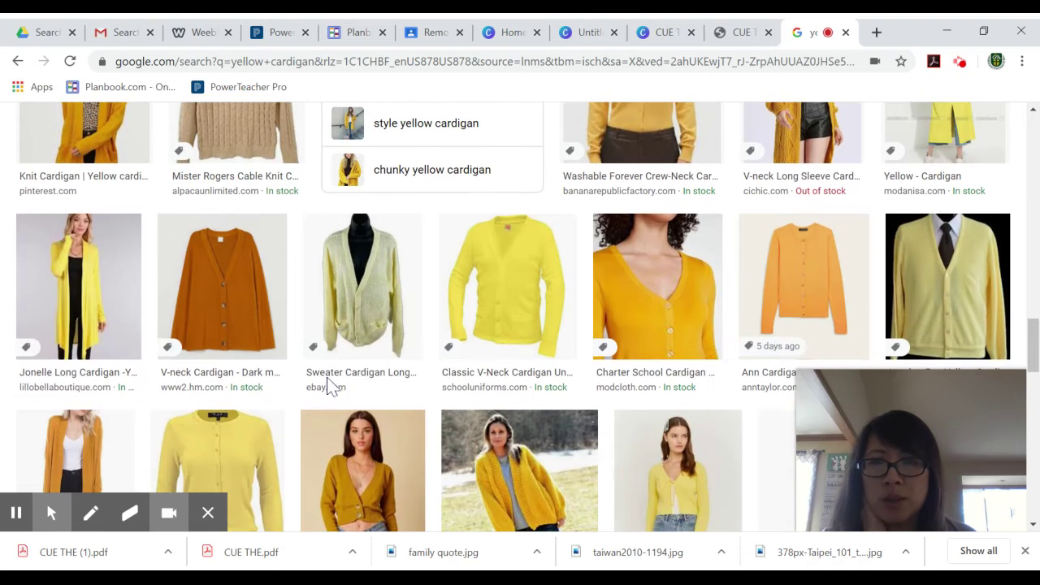
scroll(329, 385, "down", 2)
scroll(329, 385, "down", 2)
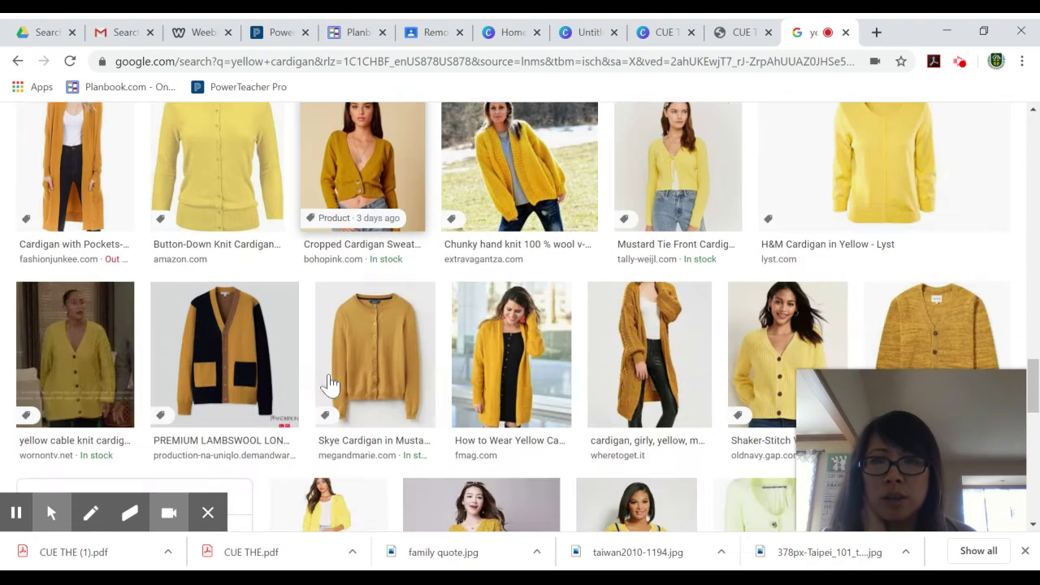
scroll(331, 385, "down", 2)
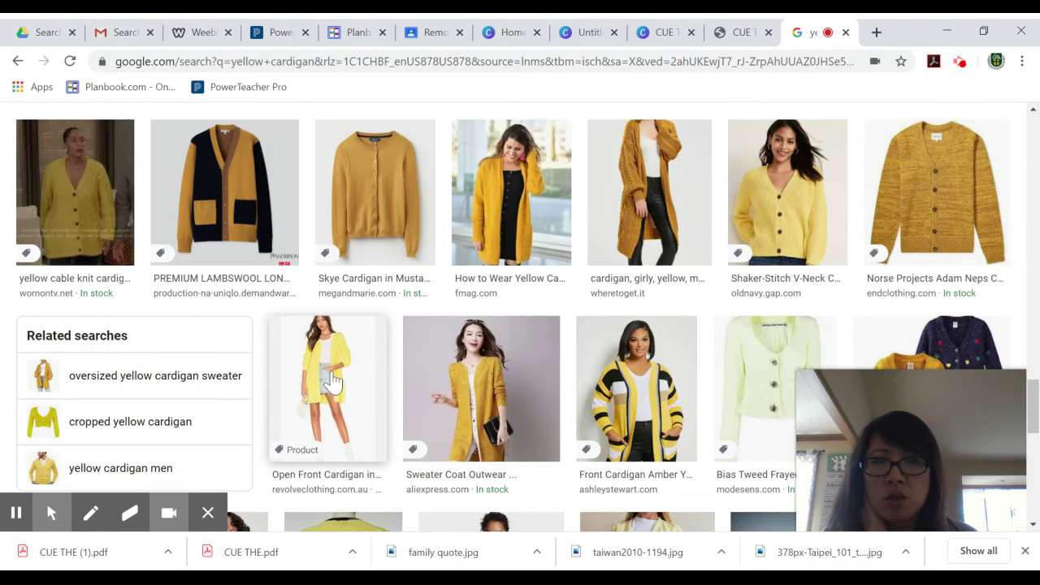
scroll(333, 382, "down", 3)
scroll(333, 382, "down", 4)
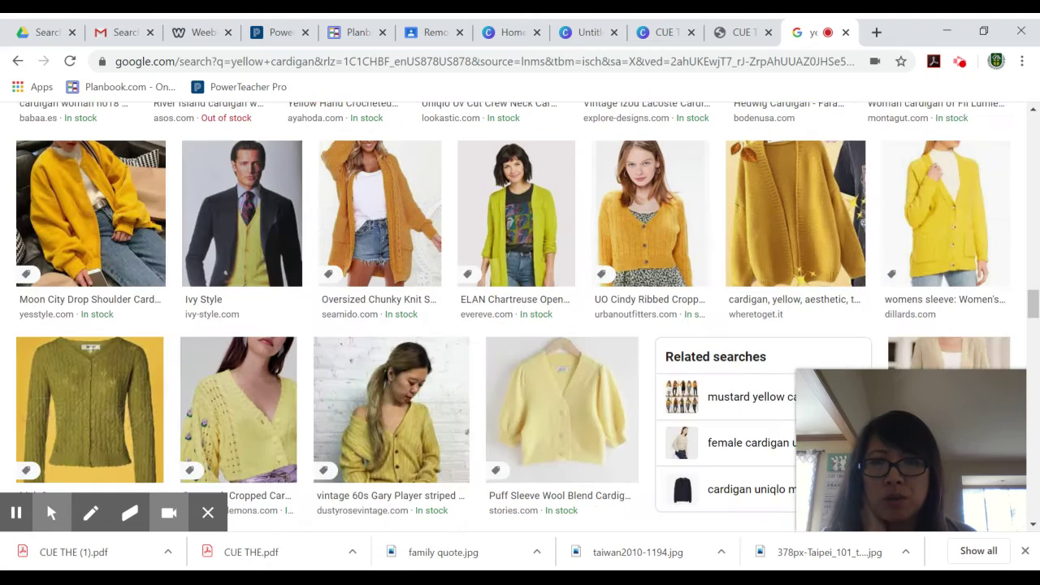
scroll(349, 380, "up", 15)
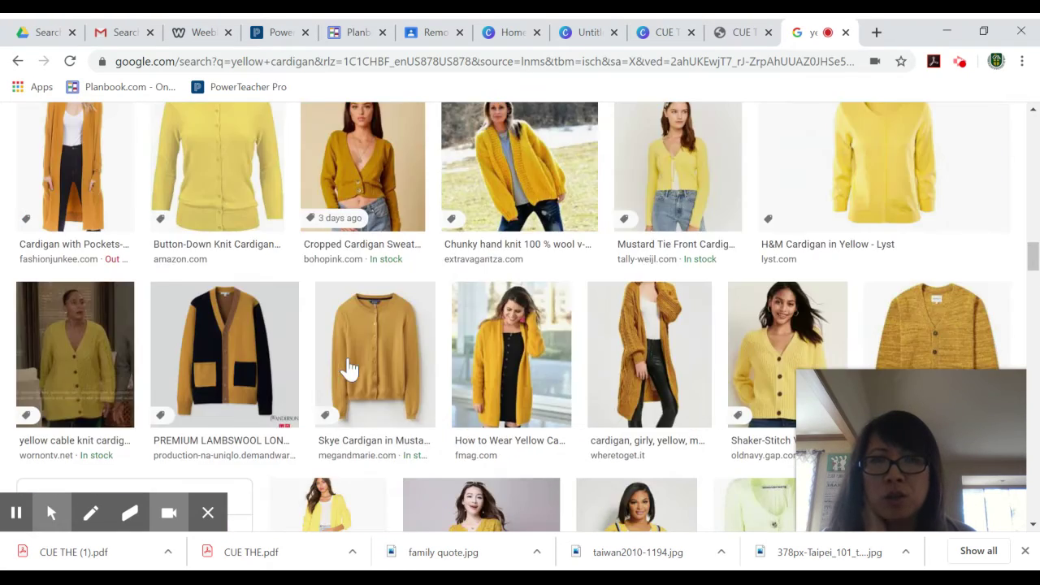
scroll(349, 363, "up", 7)
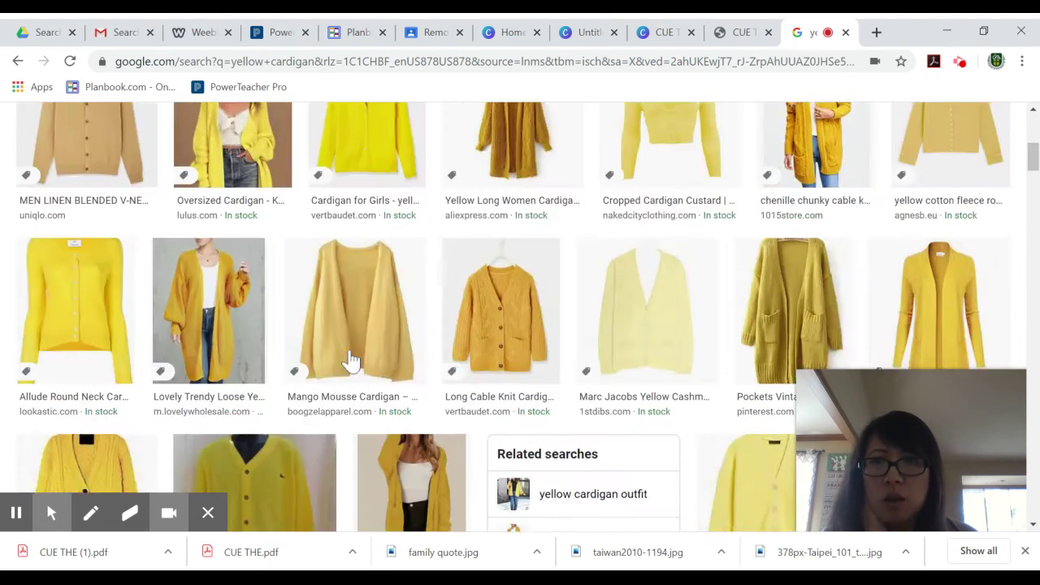
scroll(366, 366, "down", 7)
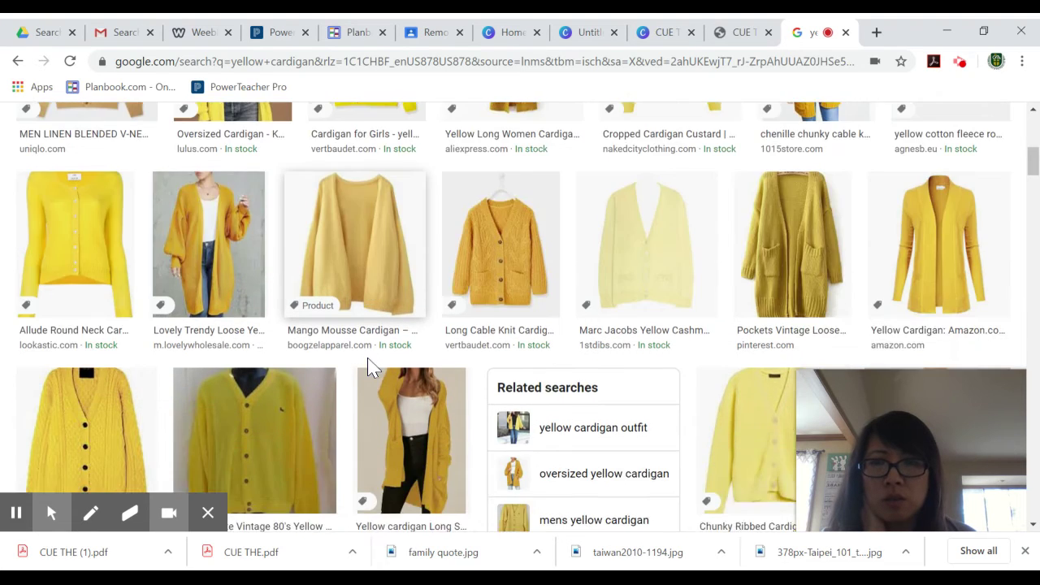
scroll(367, 365, "up", 2)
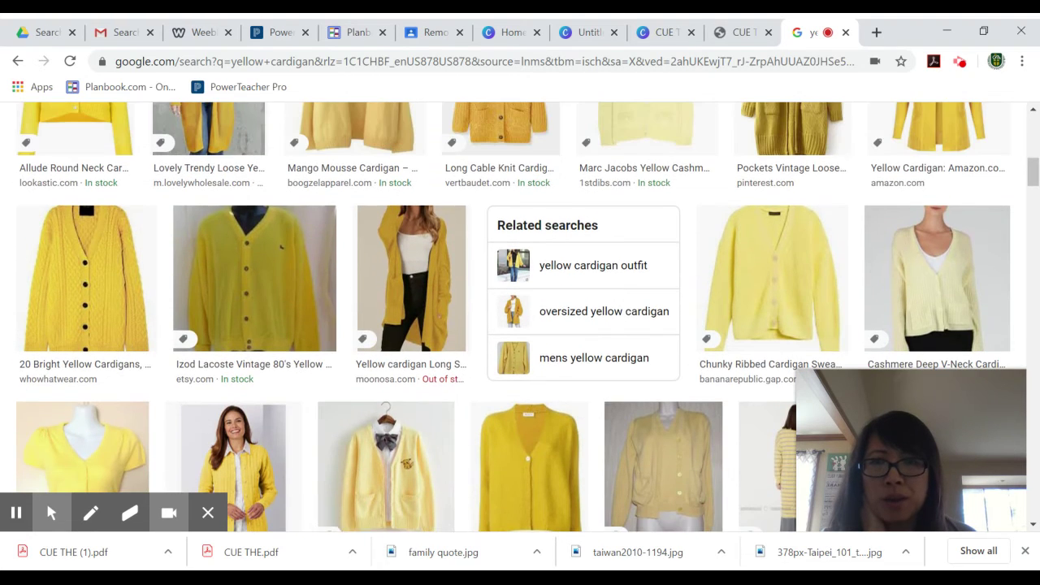
left_click(421, 292)
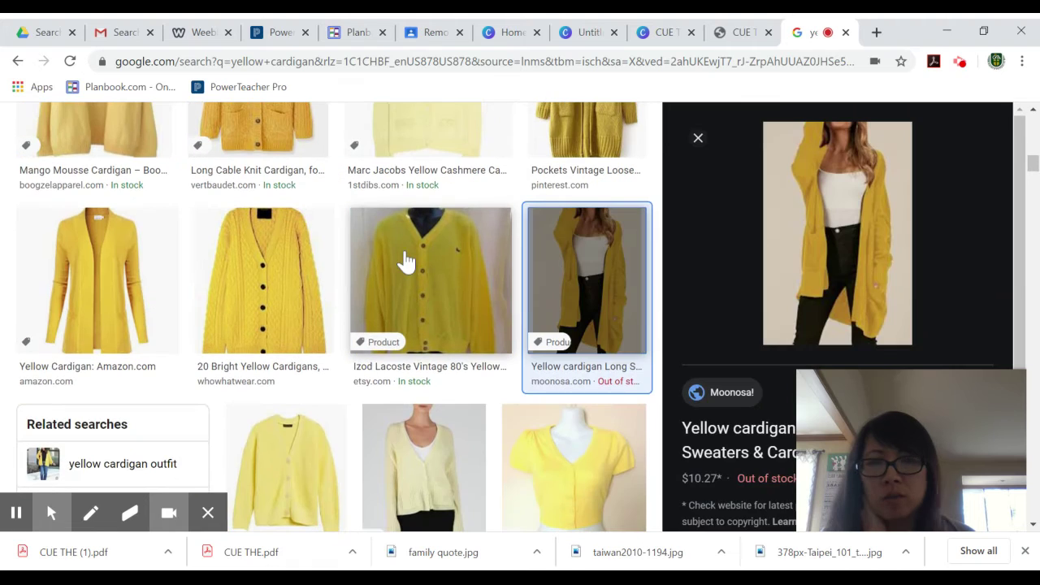
Save the previewed long cardigan image as 0393dcf69467ebfb.jpg and upload it to the image uploads of the Canva poster
left_click(815, 272)
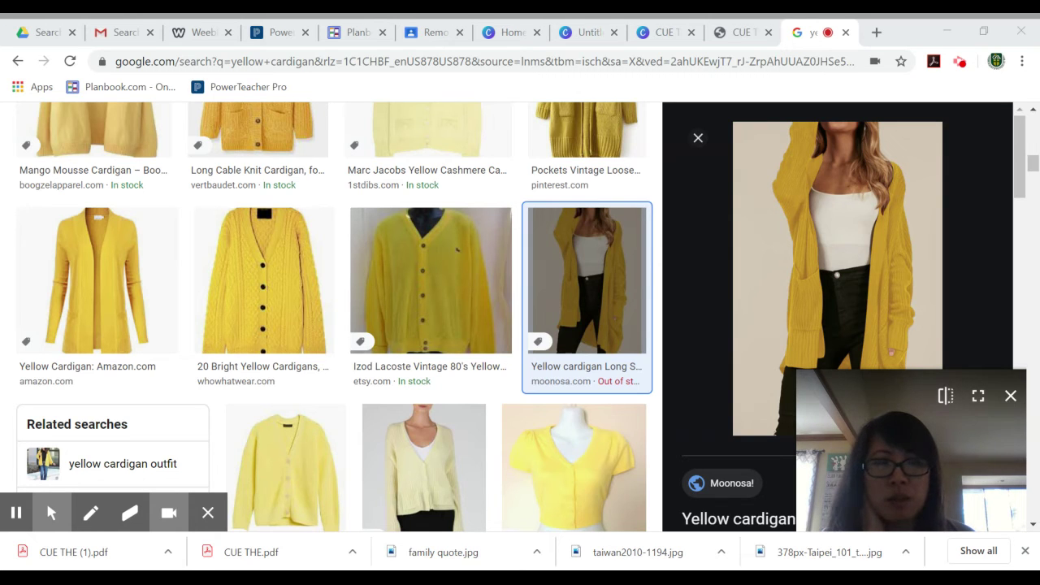
key("Return")
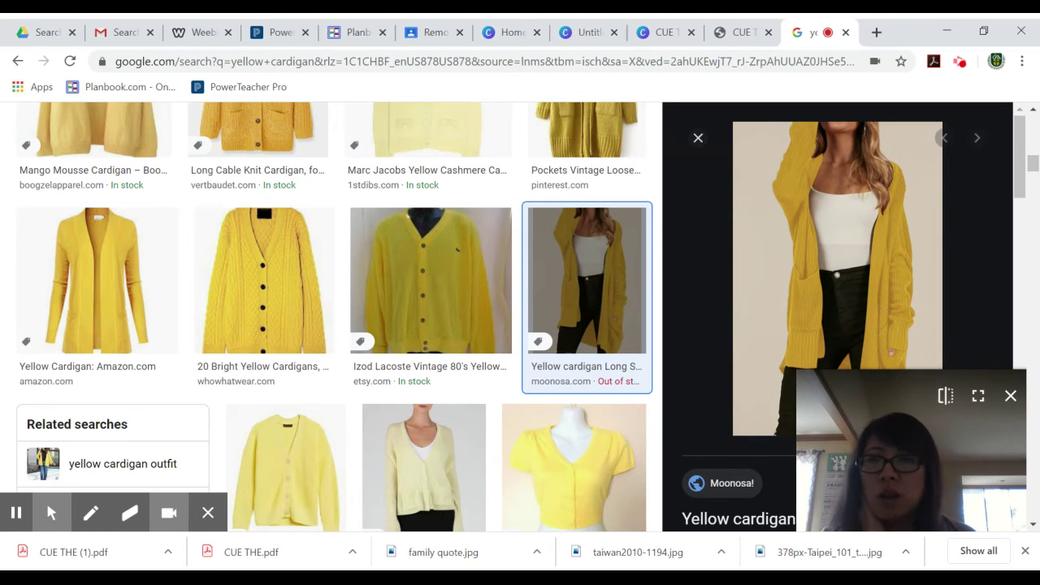
left_click(604, 35)
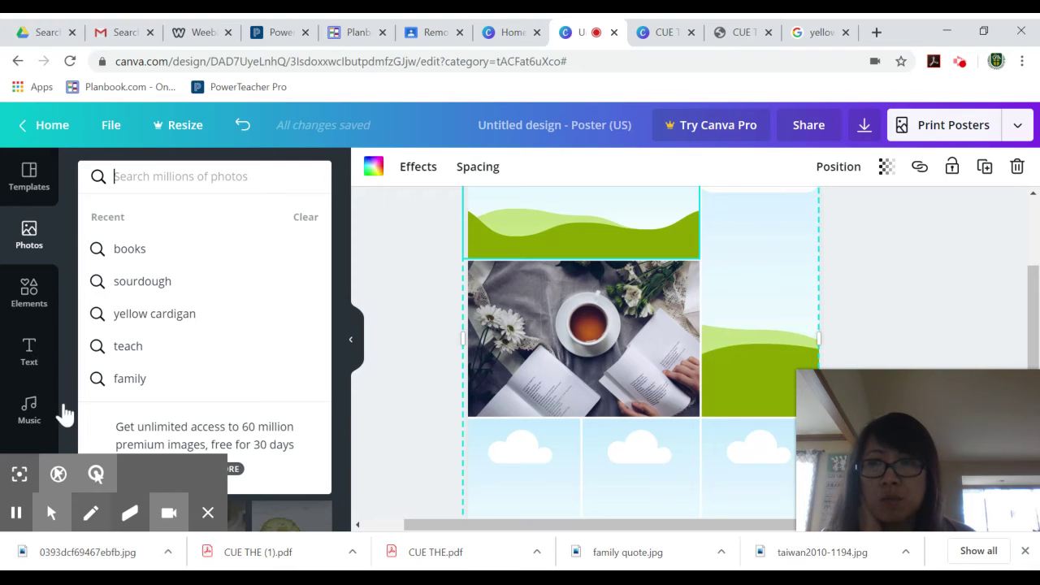
scroll(29, 414, "down", 2)
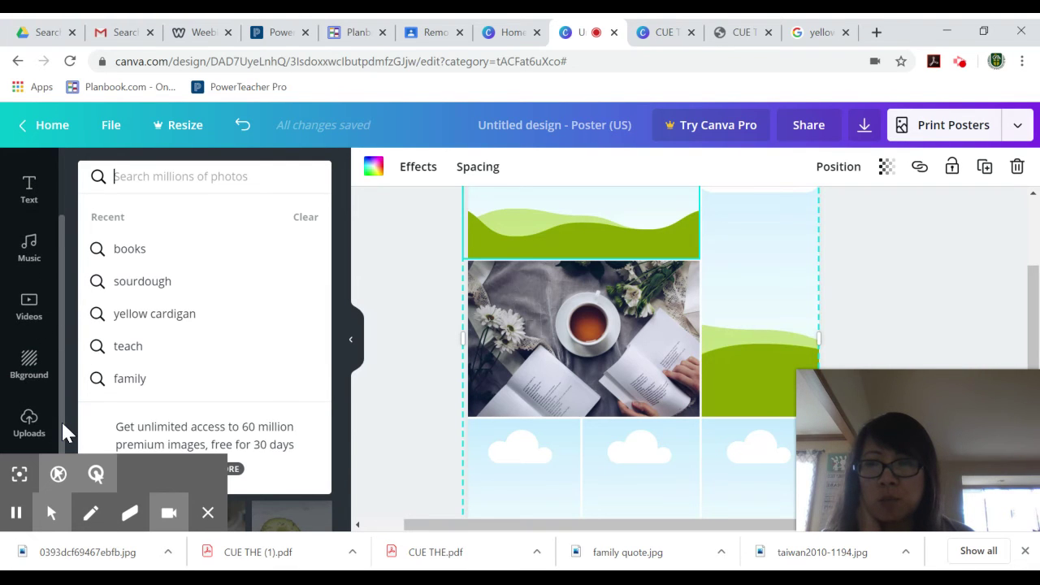
left_click(32, 424)
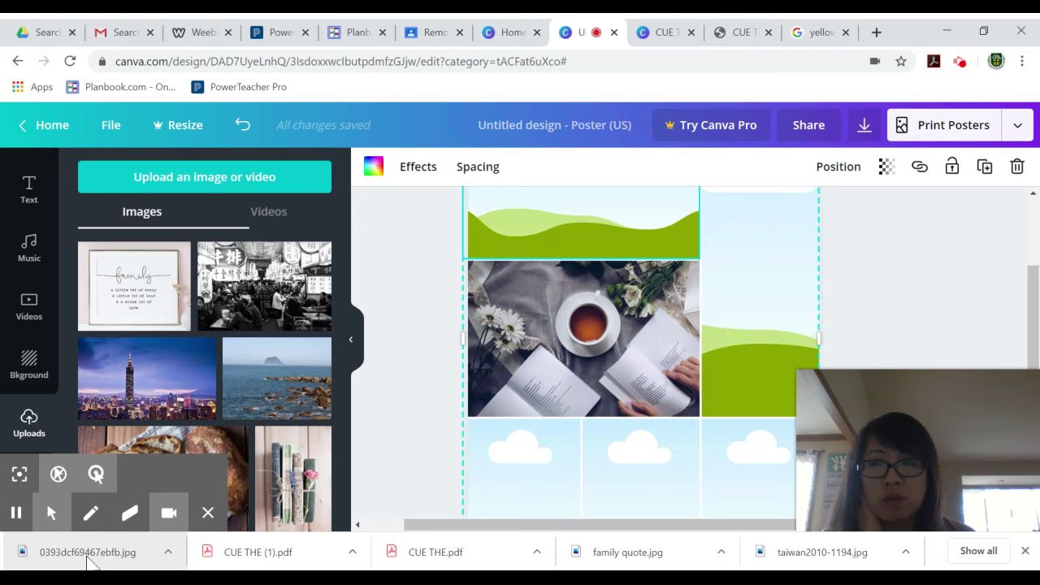
left_click_drag(93, 555, 93, 555)
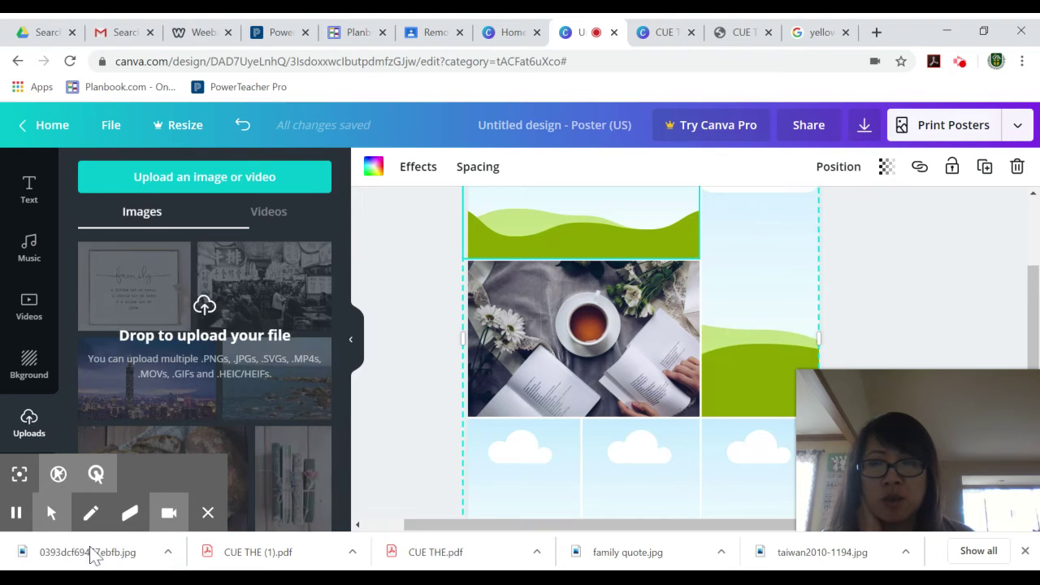
left_click_drag(203, 382, 211, 402)
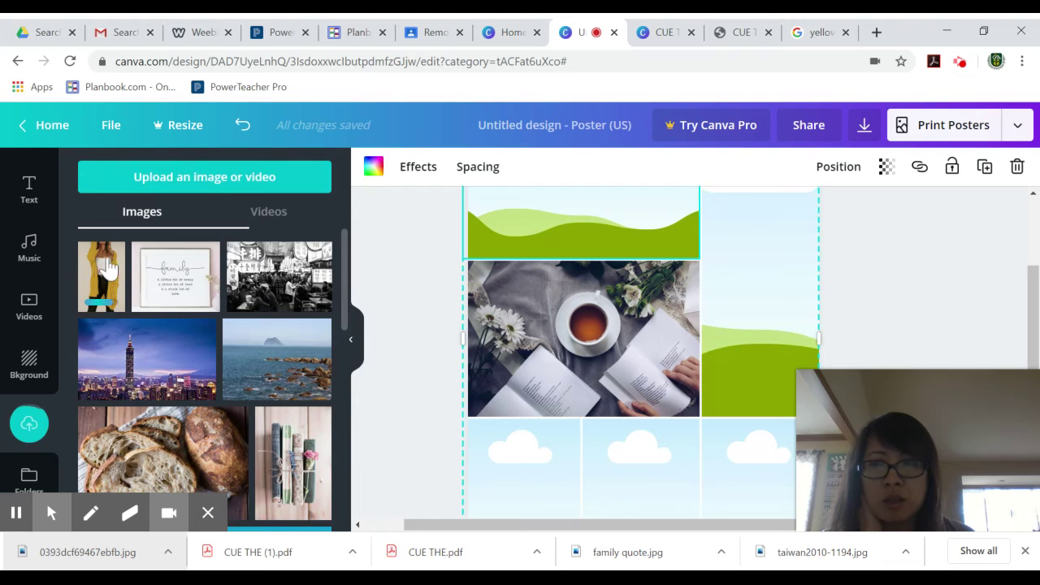
Fill the grid's tall cell with the uploaded photo of the long yellow cardigan
mouse_move(121, 302)
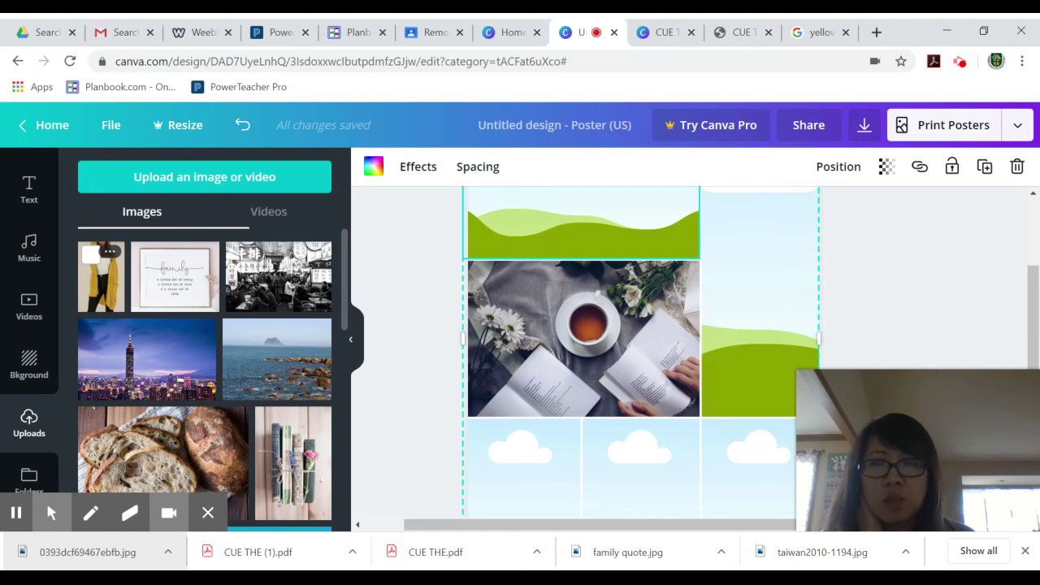
mouse_move(101, 268)
left_mouse_down()
mouse_move(290, 204)
mouse_move(759, 305)
mouse_move(749, 303)
left_mouse_up()
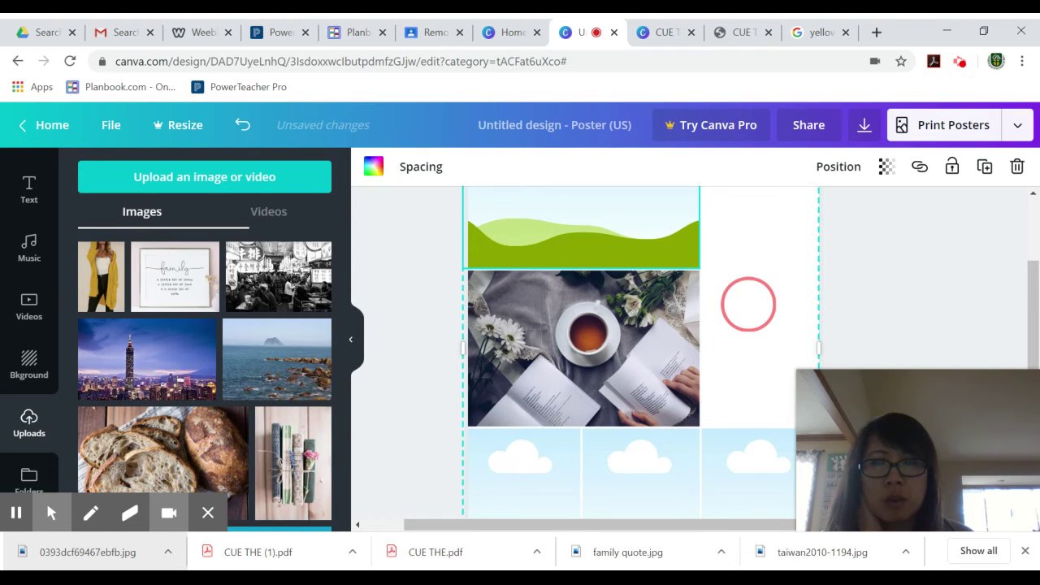
scroll(487, 395, "up", 1)
left_click(770, 366)
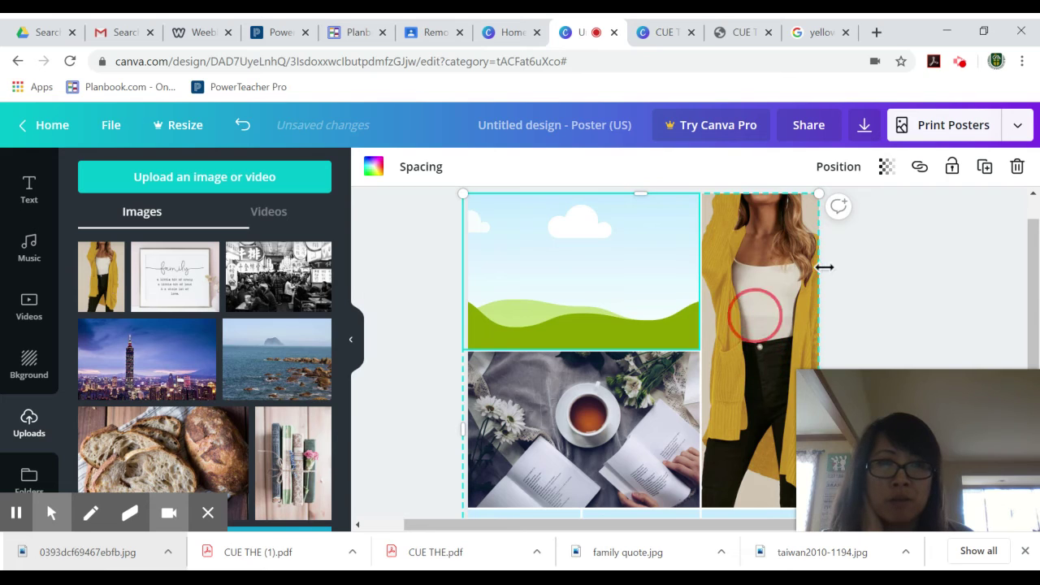
scroll(645, 421, "up", 1)
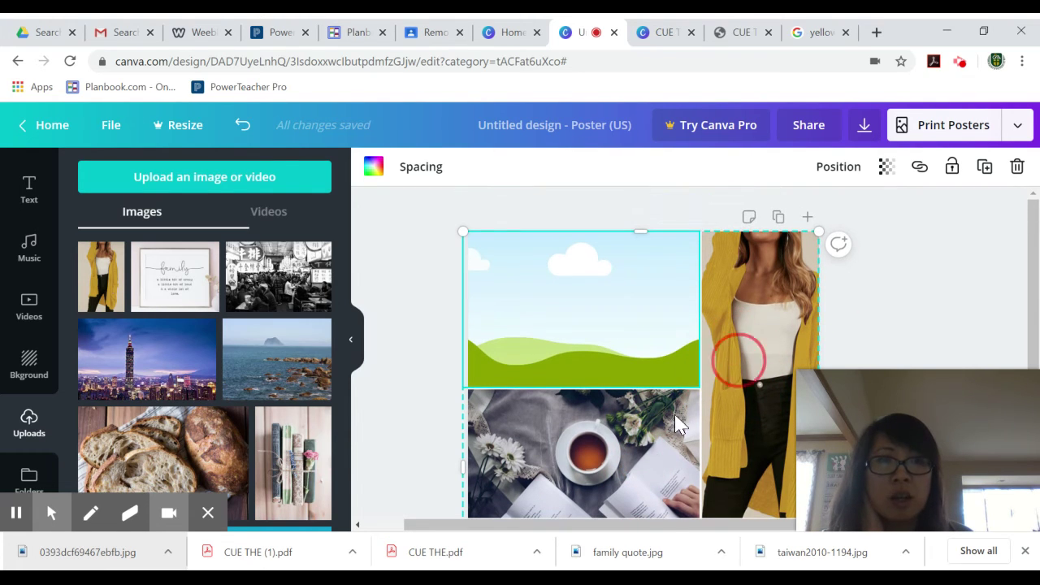
Add a heading text box to the poster
scroll(642, 460, "down", 2)
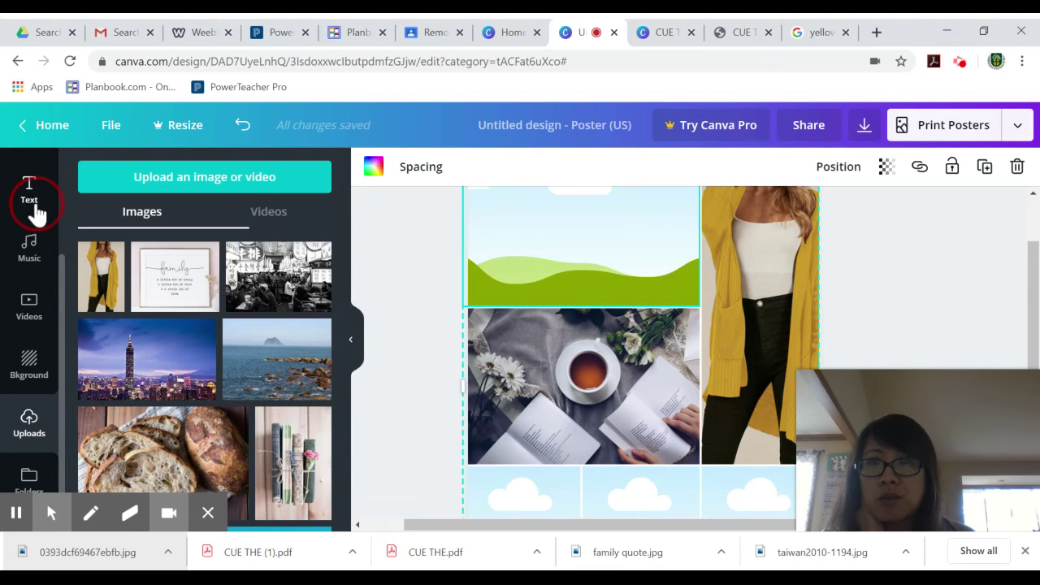
left_click(599, 251)
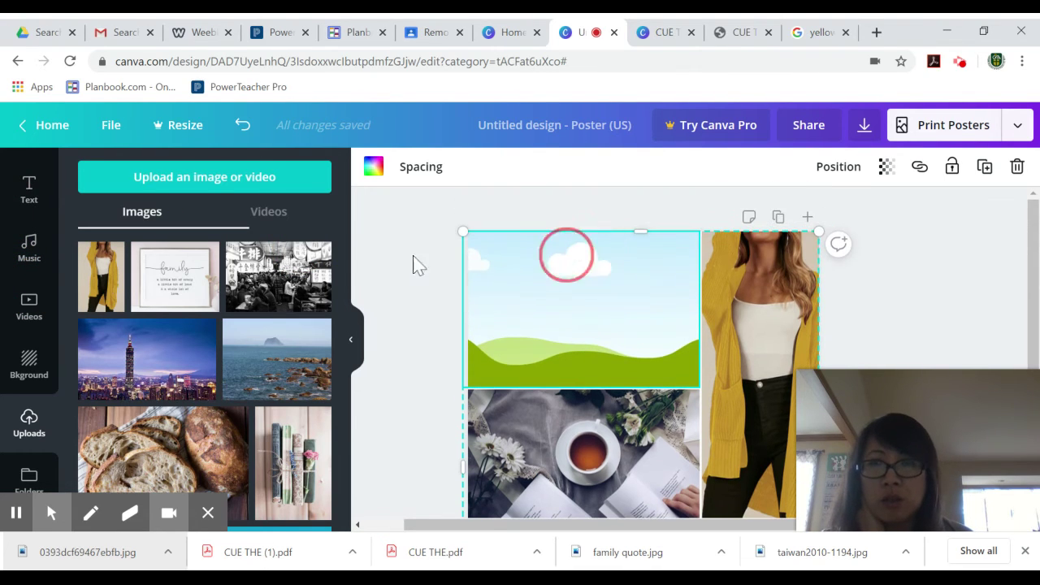
left_click(45, 193)
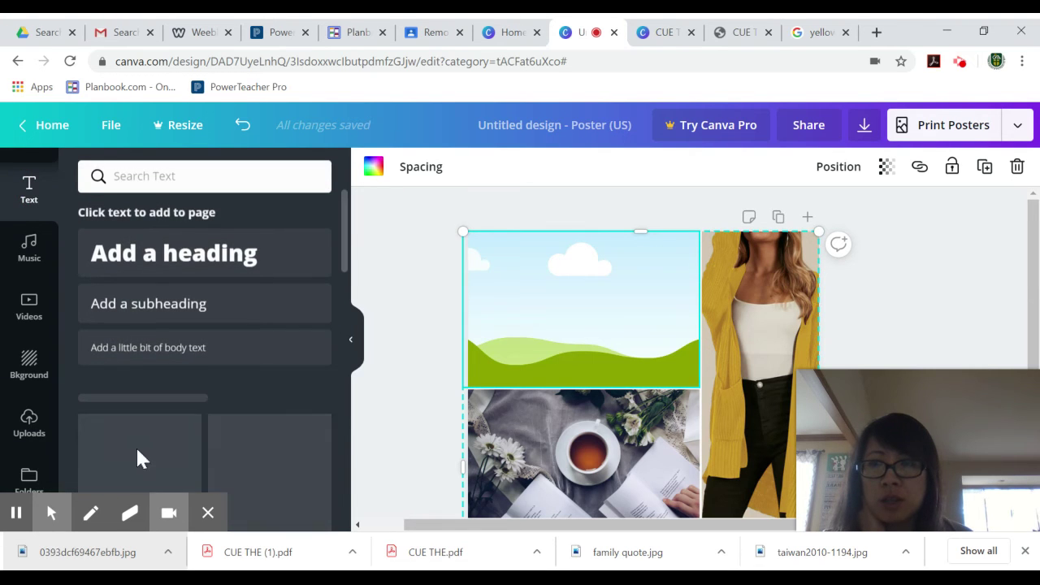
left_click(168, 514)
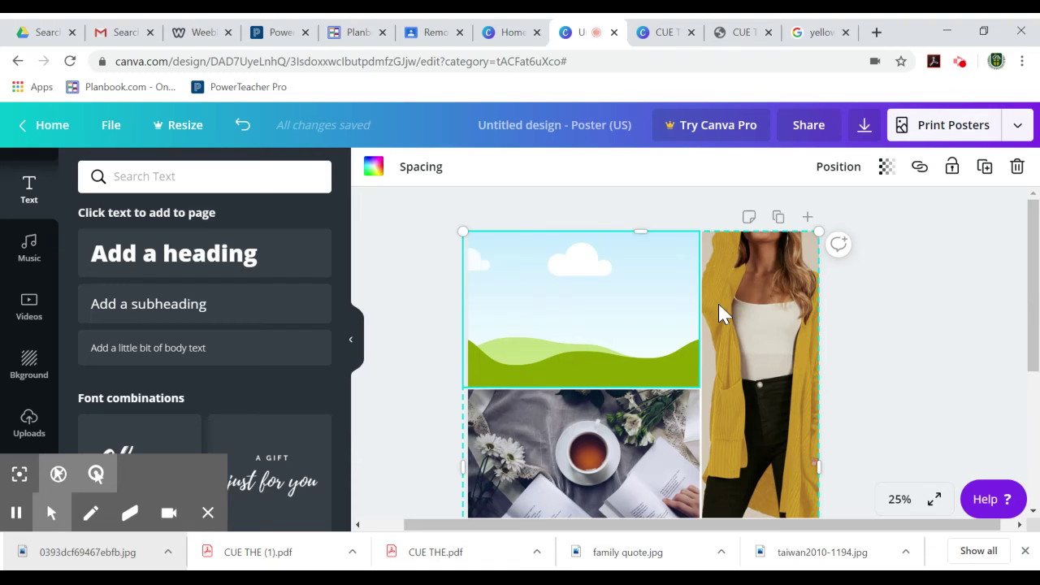
scroll(719, 306, "down", 2)
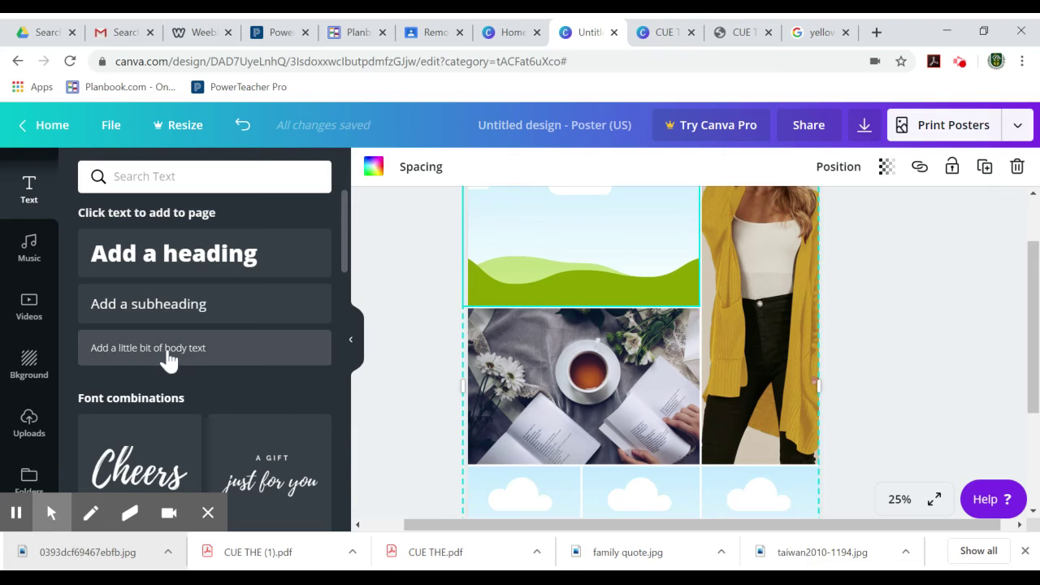
left_click(179, 260)
left_click_drag(266, 260, 268, 262)
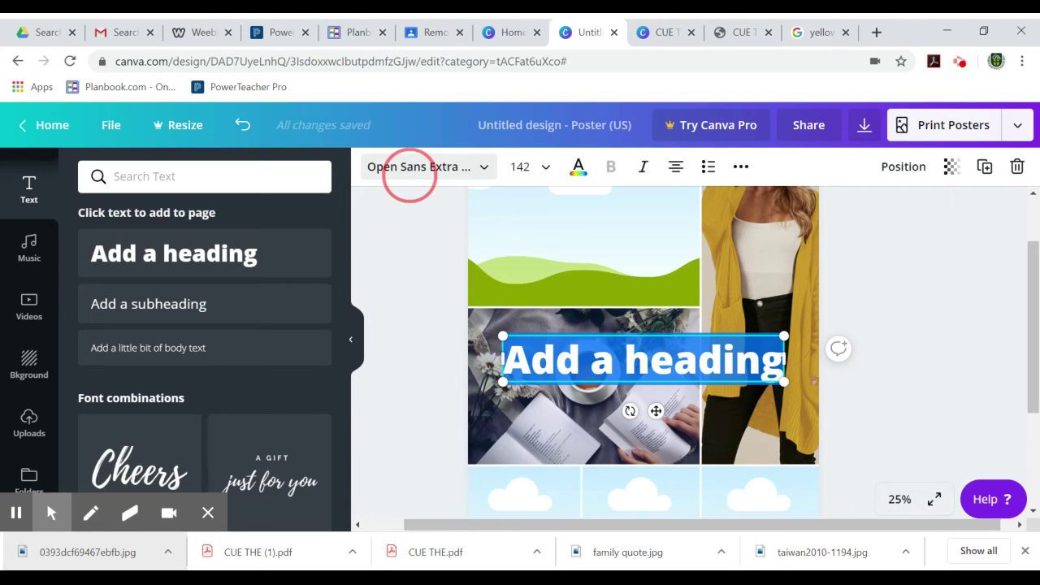
Set the heading's font to Poppins Light
left_click(409, 173)
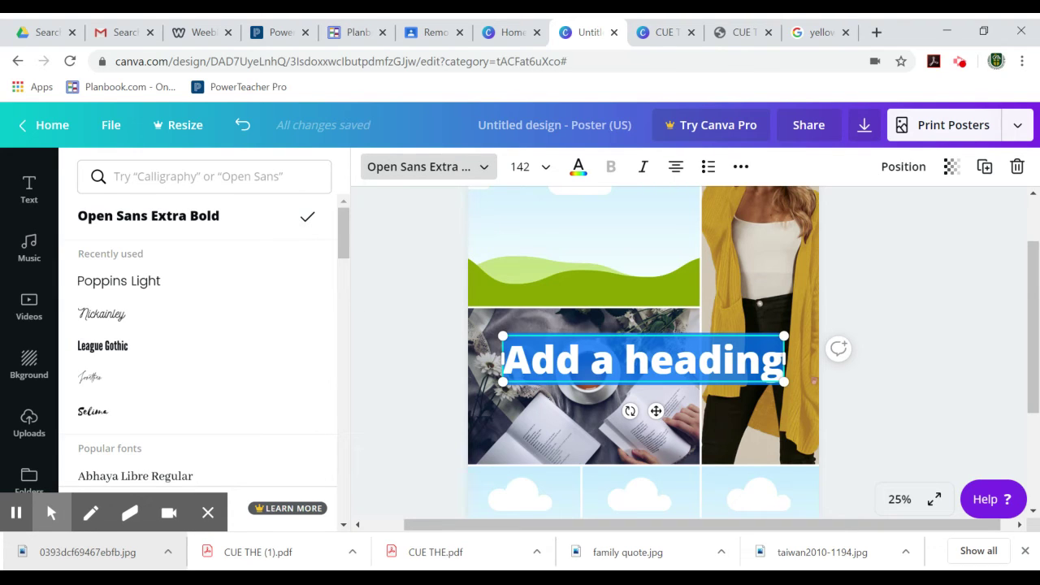
left_click(52, 512)
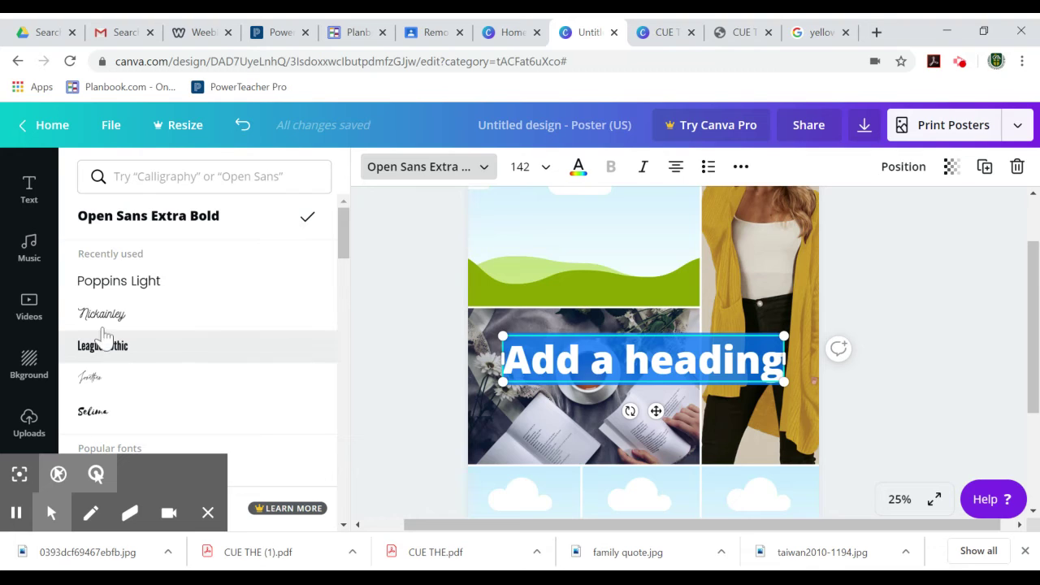
left_click(119, 280)
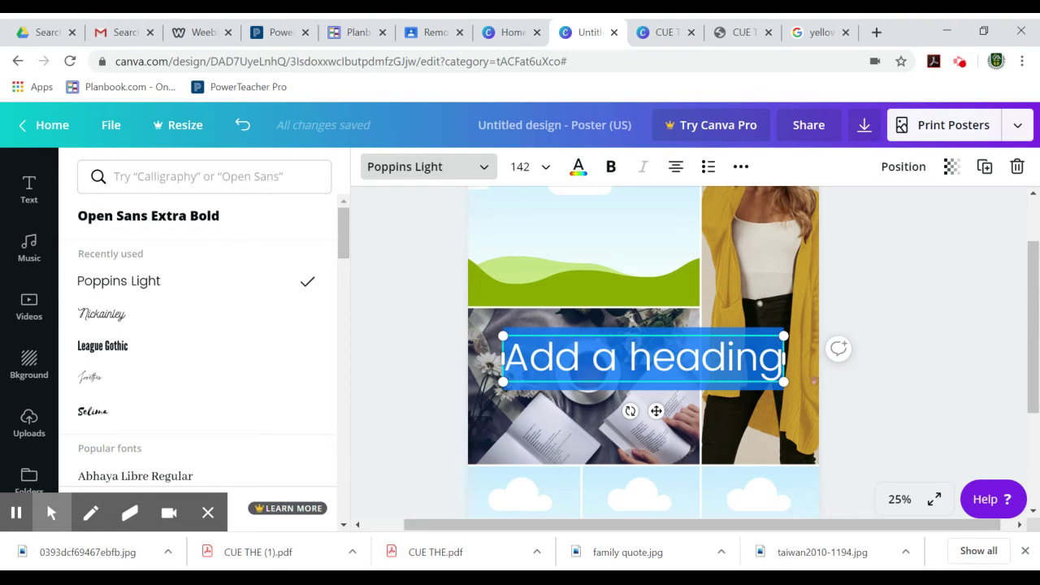
Browse the font combinations for text and examine the photo glossary page of the finished CUE THE PDF
left_click(32, 205)
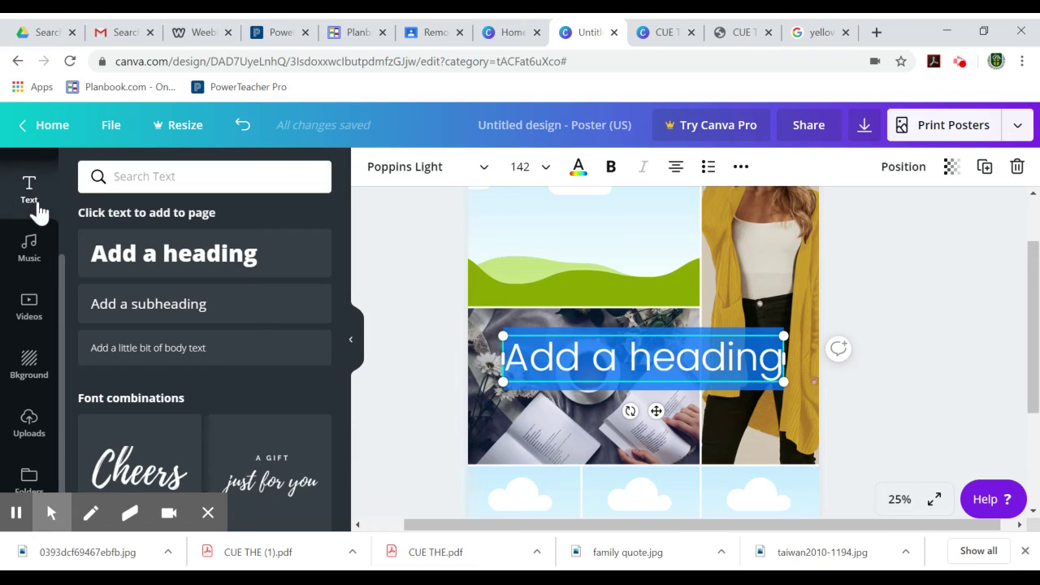
scroll(243, 274, "down", 1)
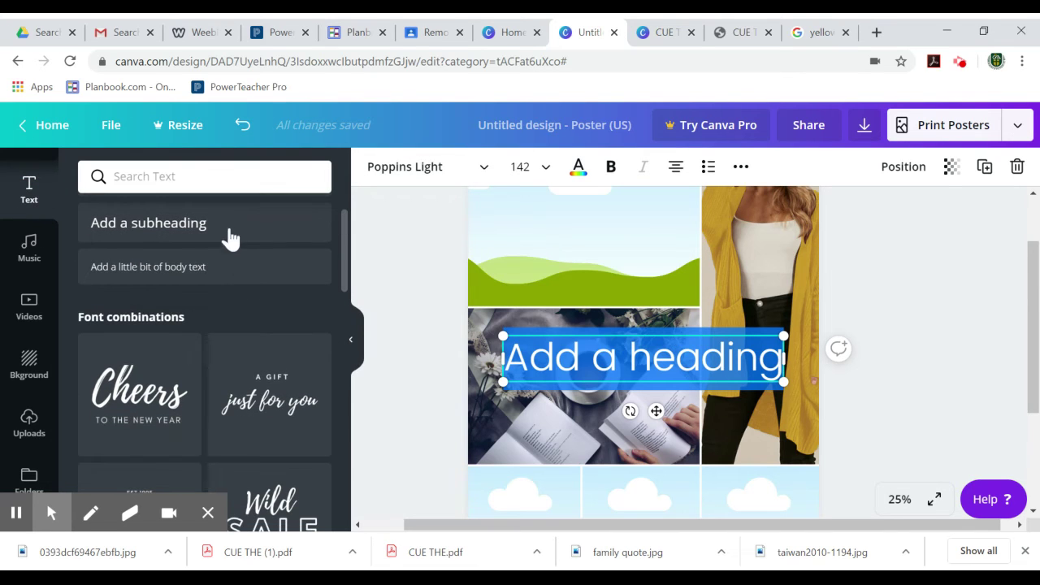
scroll(239, 276, "up", 1)
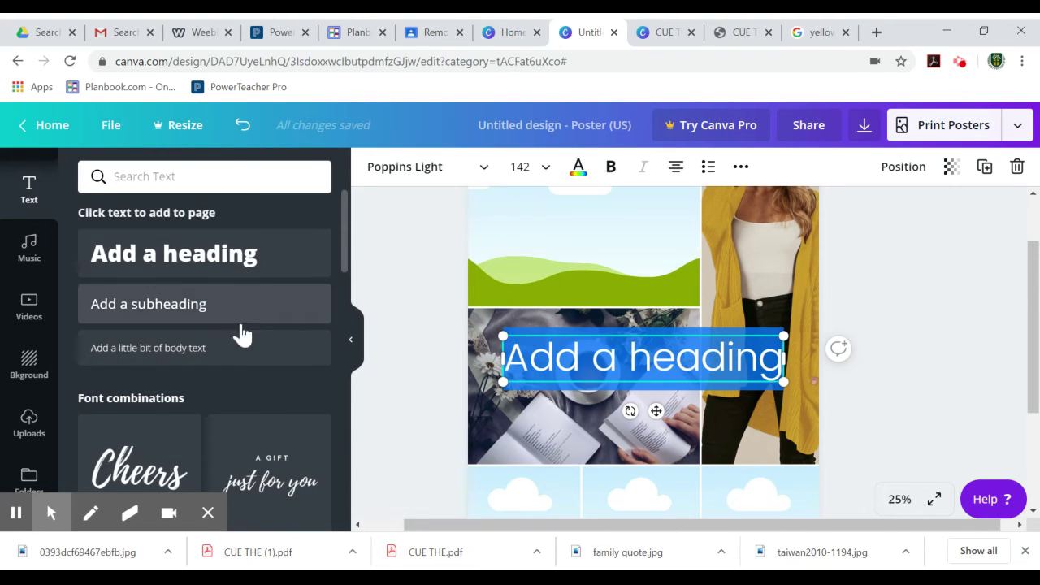
scroll(243, 333, "down", 3)
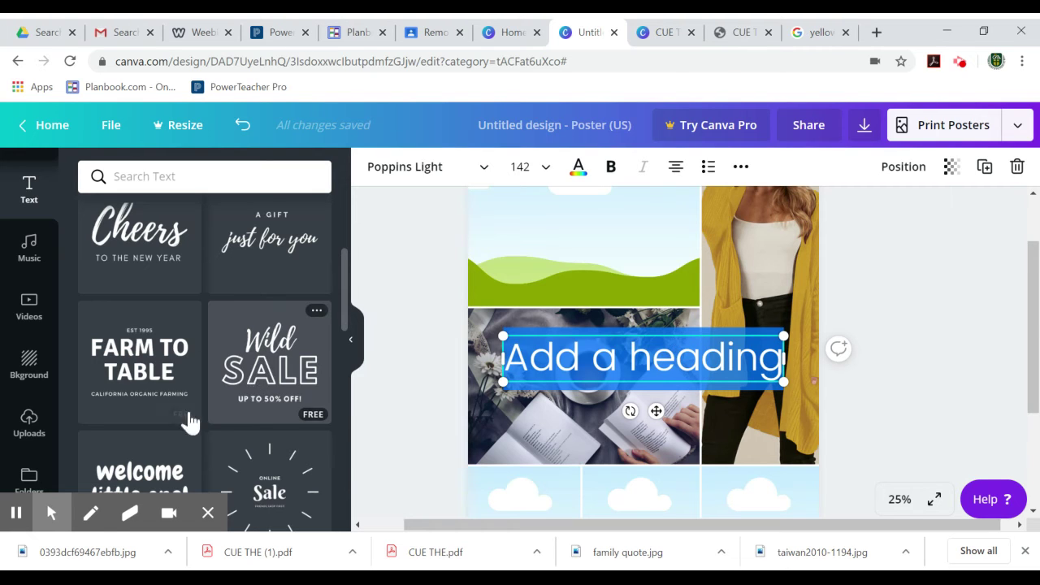
scroll(244, 382, "down", 2)
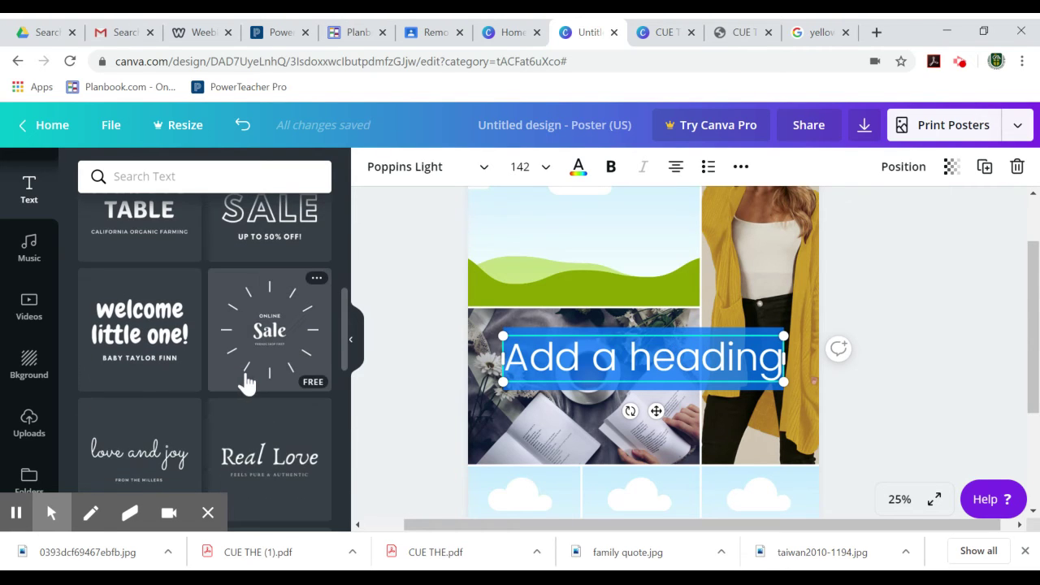
left_click(741, 37)
scroll(582, 400, "down", 2)
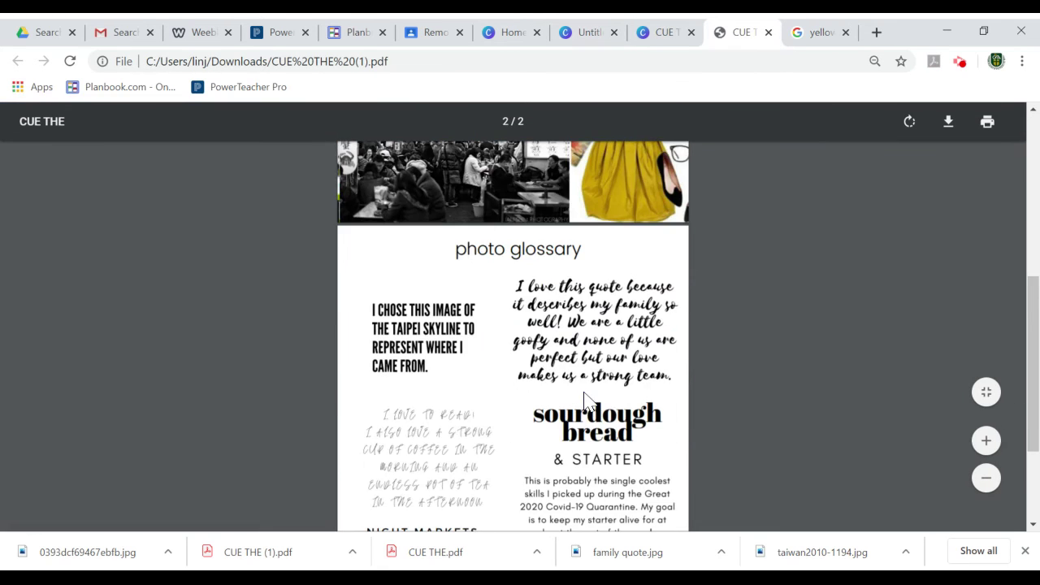
scroll(585, 398, "down", 2)
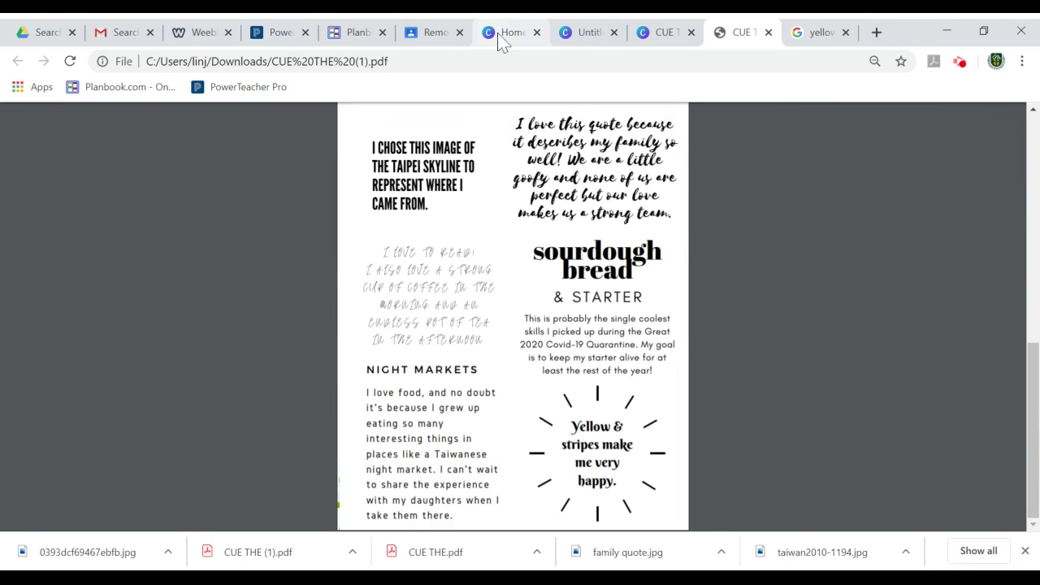
Add the "Online Sale" sunburst font combination to the Canva poster and move it over the upper wide grid cell
left_click(565, 37)
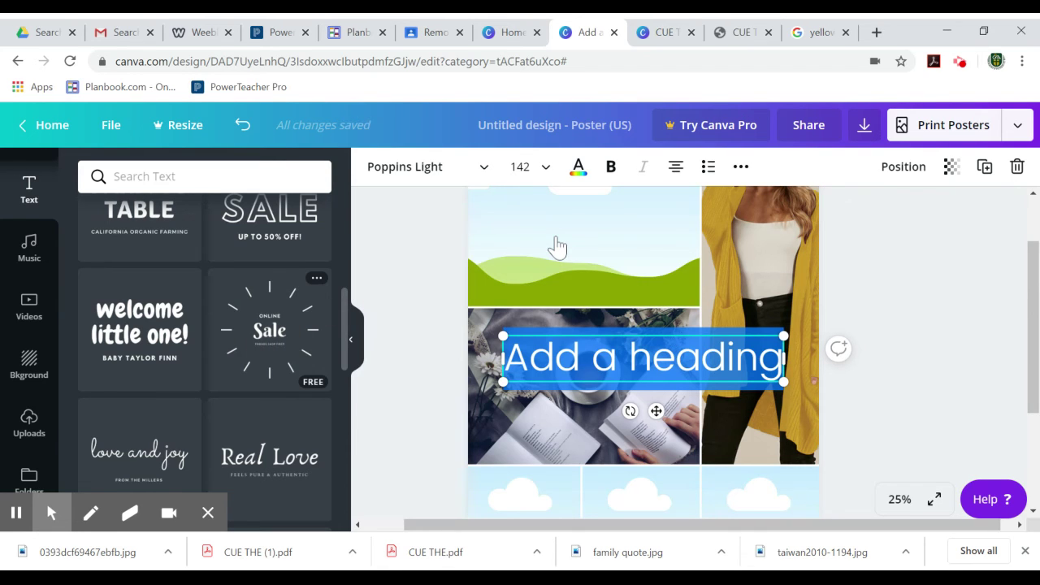
left_click(273, 342)
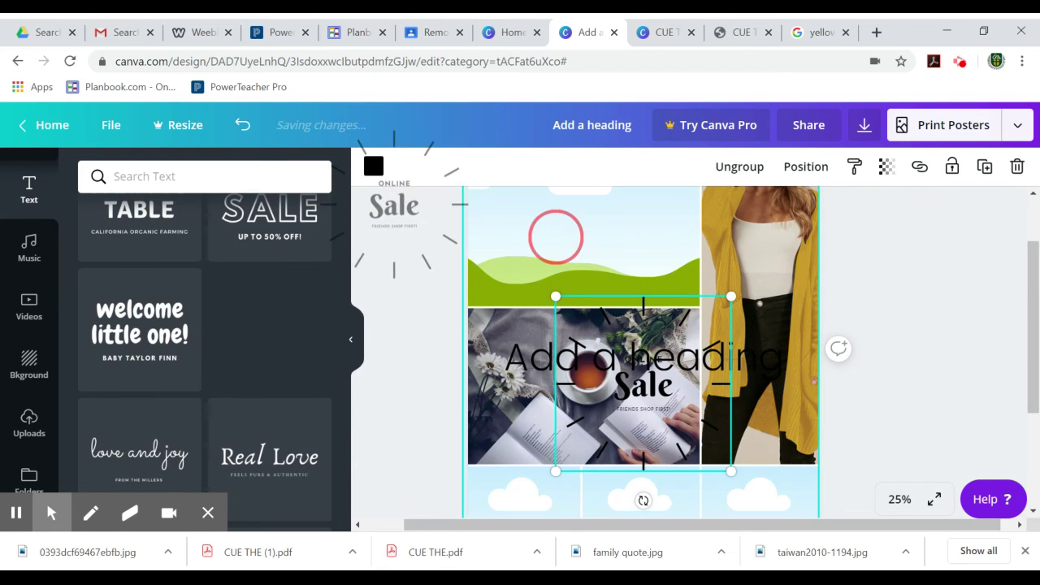
left_click(601, 327)
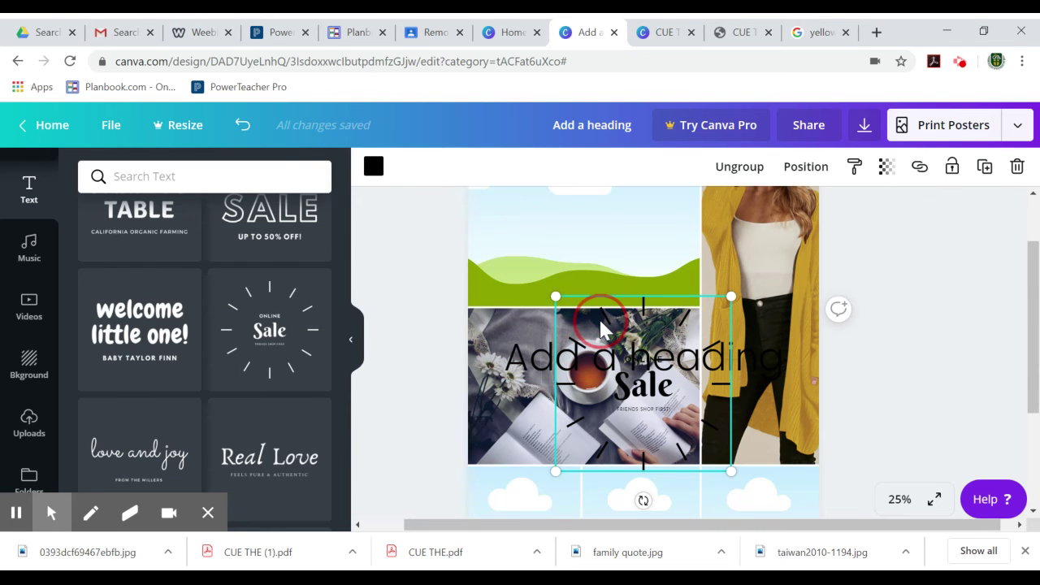
left_click_drag(601, 327, 597, 208)
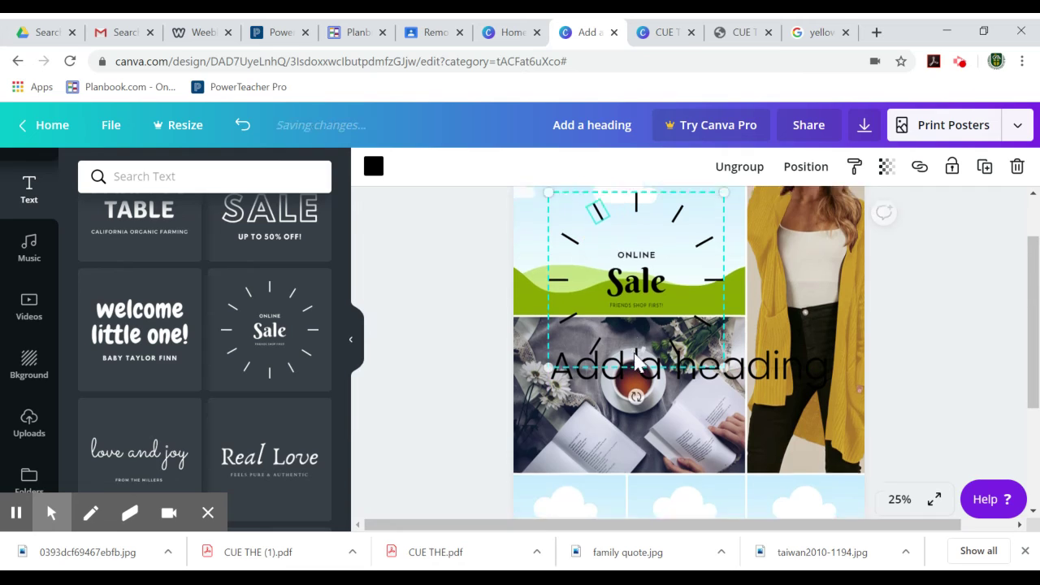
scroll(633, 346, "up", 2)
mouse_move(633, 334)
left_mouse_down()
mouse_move(631, 309)
mouse_move(626, 330)
left_mouse_up()
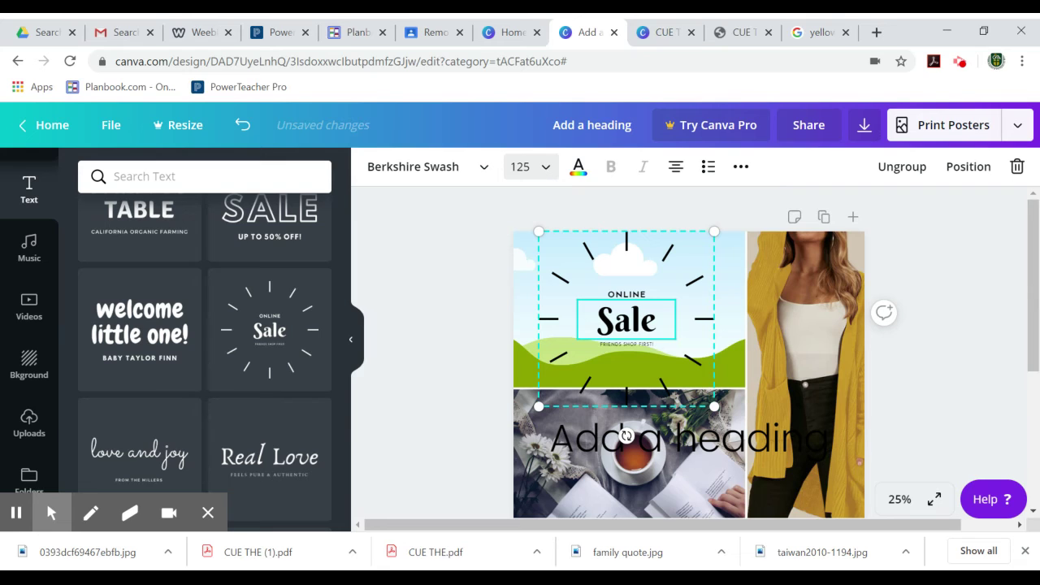
Shrink the sunburst Sale text group to fit inside the upper wide cell, with its main word at size 107, and reposition it there
left_click(714, 407)
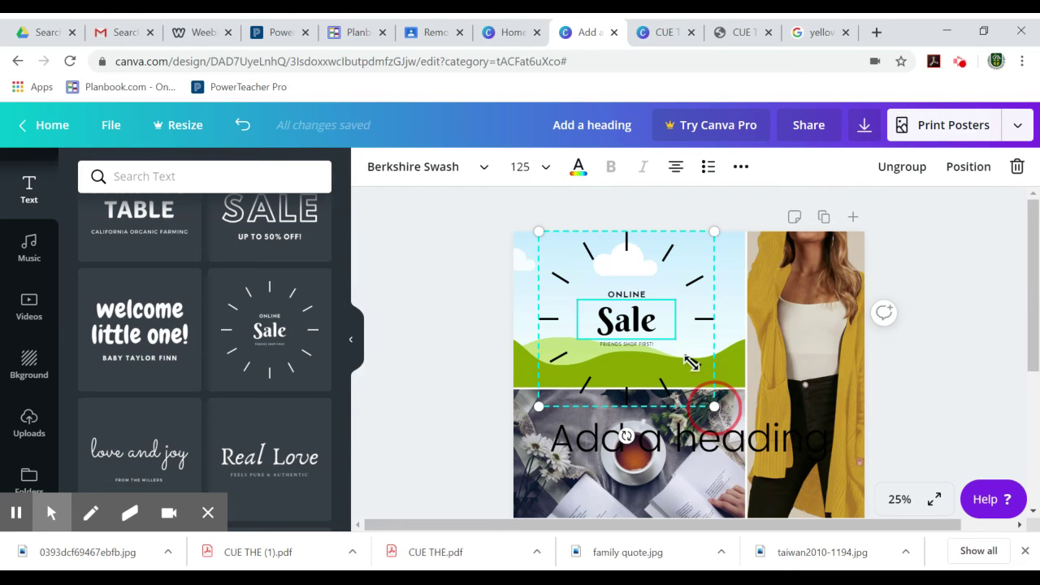
left_click_drag(714, 406, 675, 395)
left_click_drag(631, 315, 650, 316)
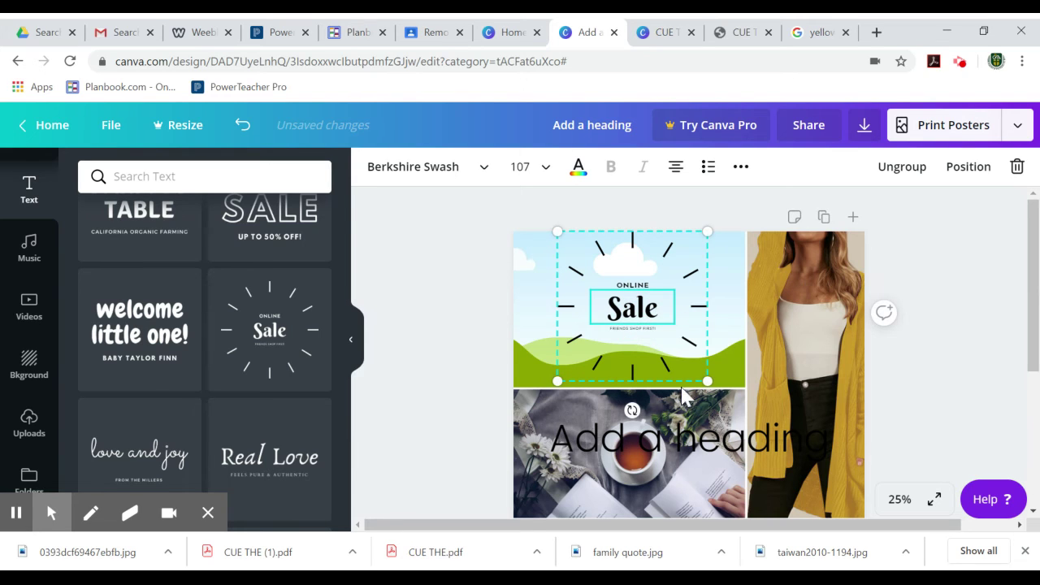
left_click(615, 380)
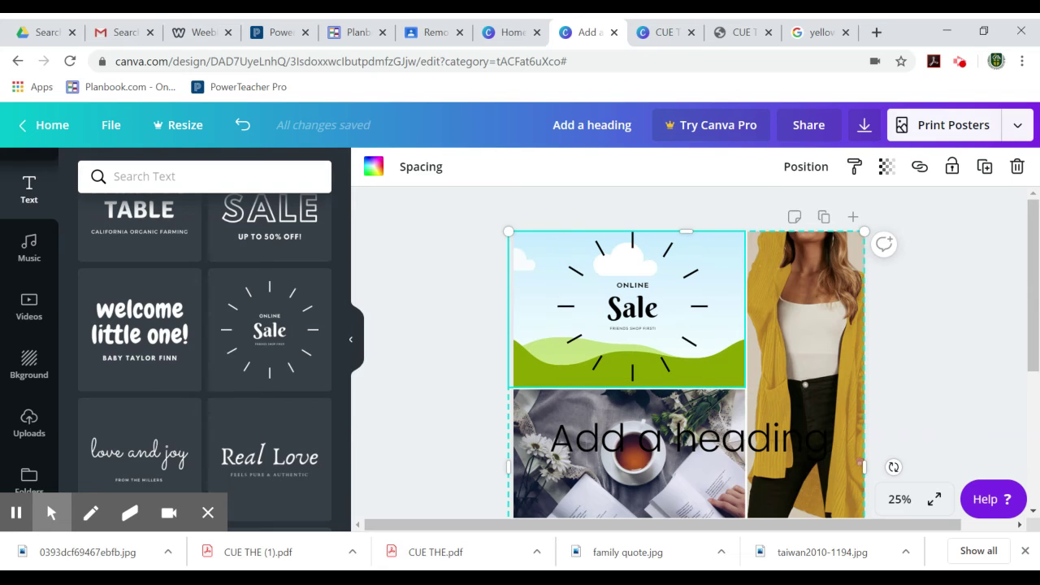
Delete the first letter of the "Add a heading" text and add a new blank page below the collage
left_click(673, 443)
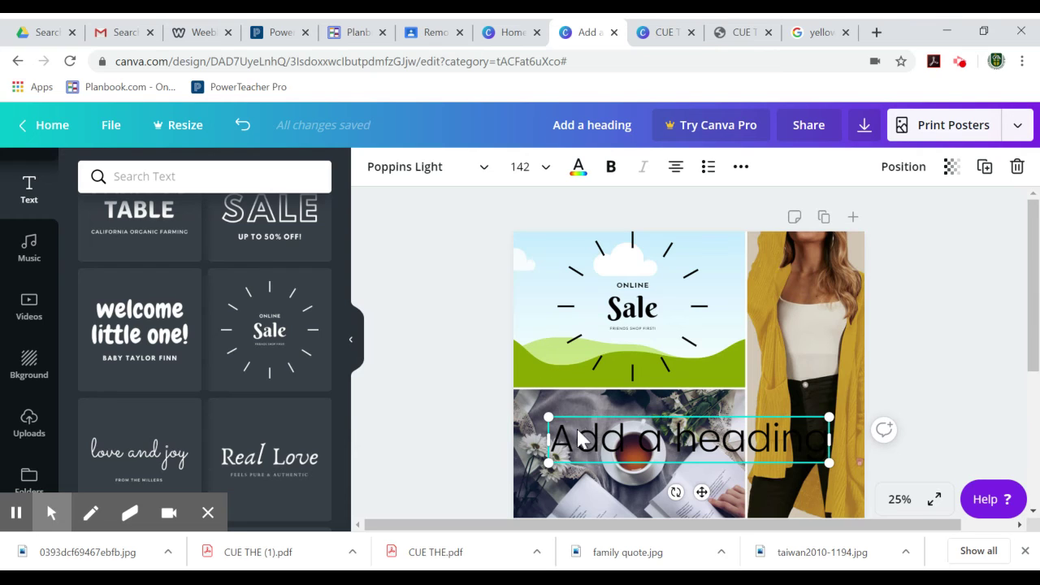
key("BackSpace")
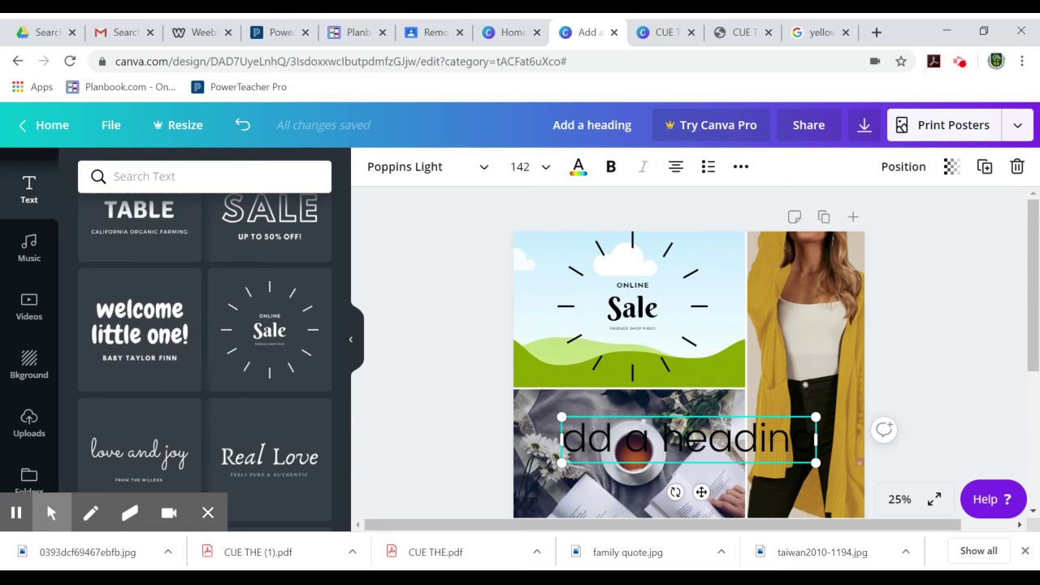
scroll(574, 441, "down", 5)
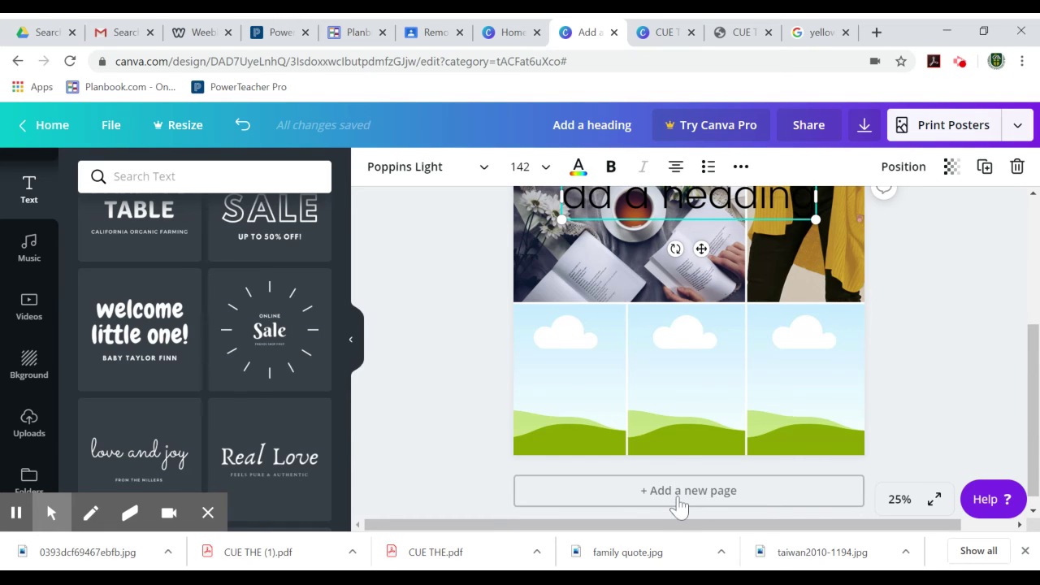
left_click(679, 496)
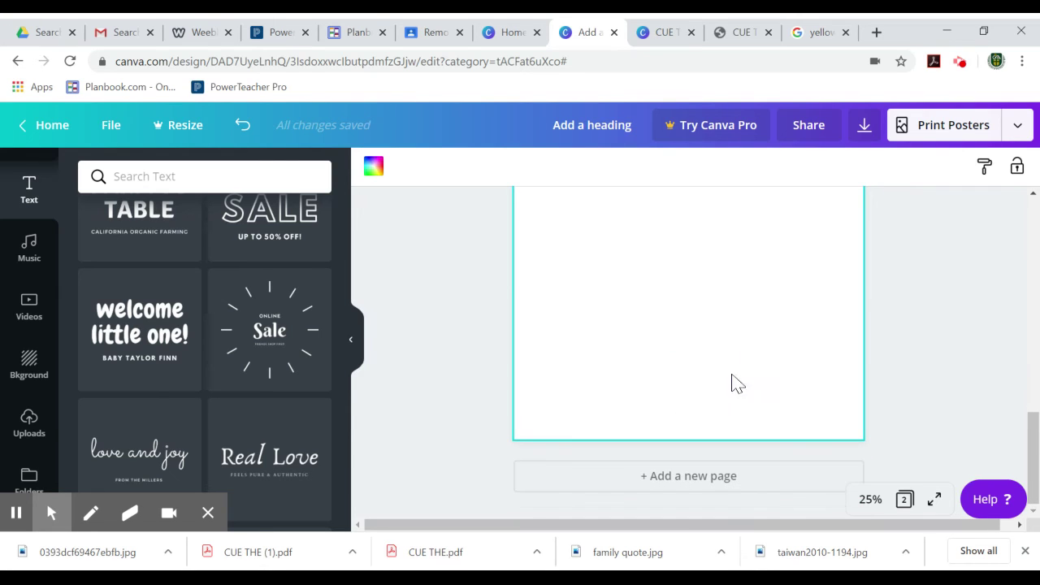
scroll(718, 324, "up", 2)
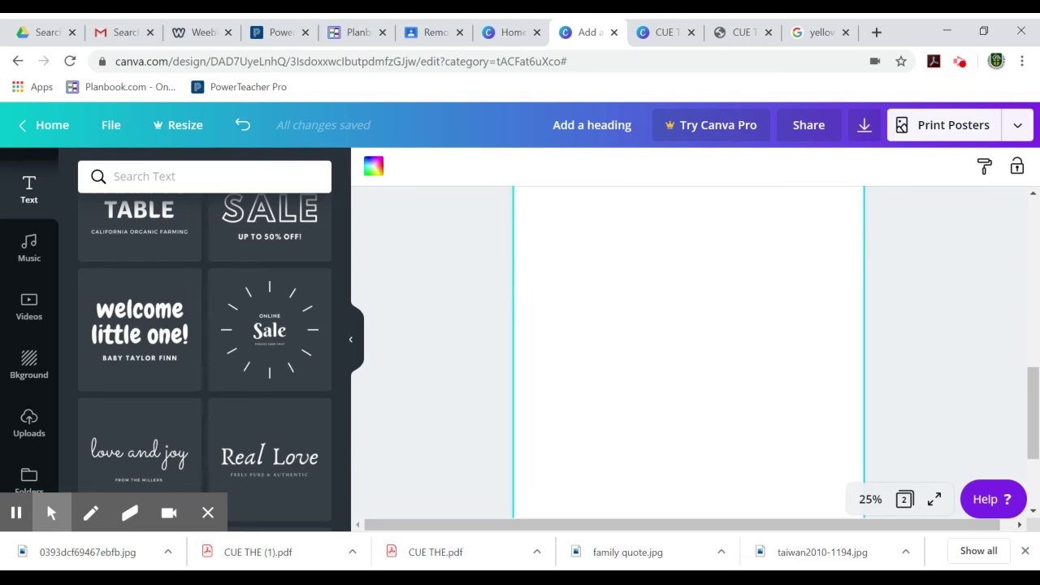
Switch to the finished CUE THE PDF and compare its collage images with the matching descriptions on the photo glossary page
left_click(762, 33)
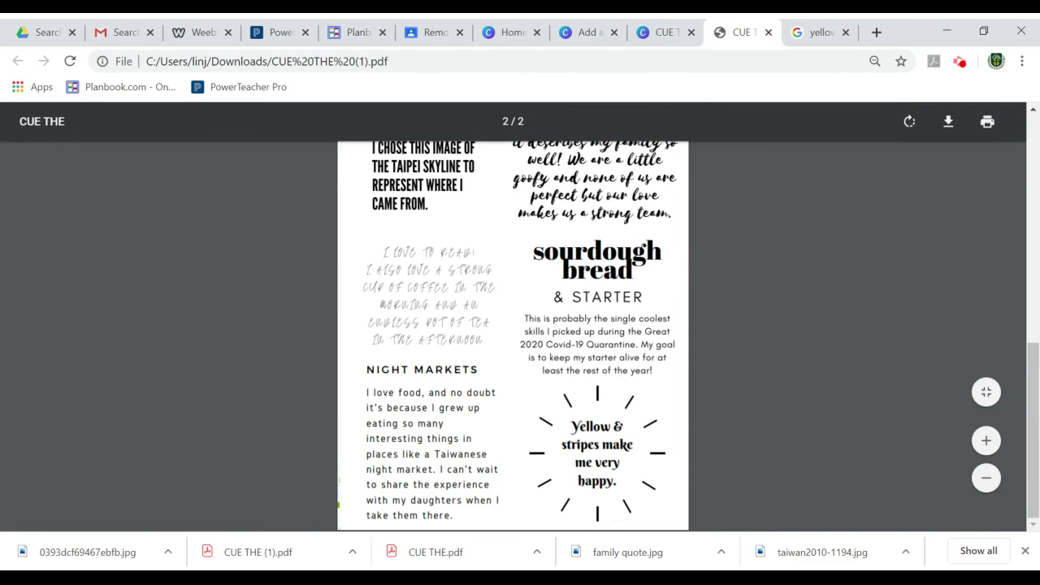
scroll(481, 206, "up", 2)
scroll(481, 206, "down", 2)
scroll(450, 221, "up", 6)
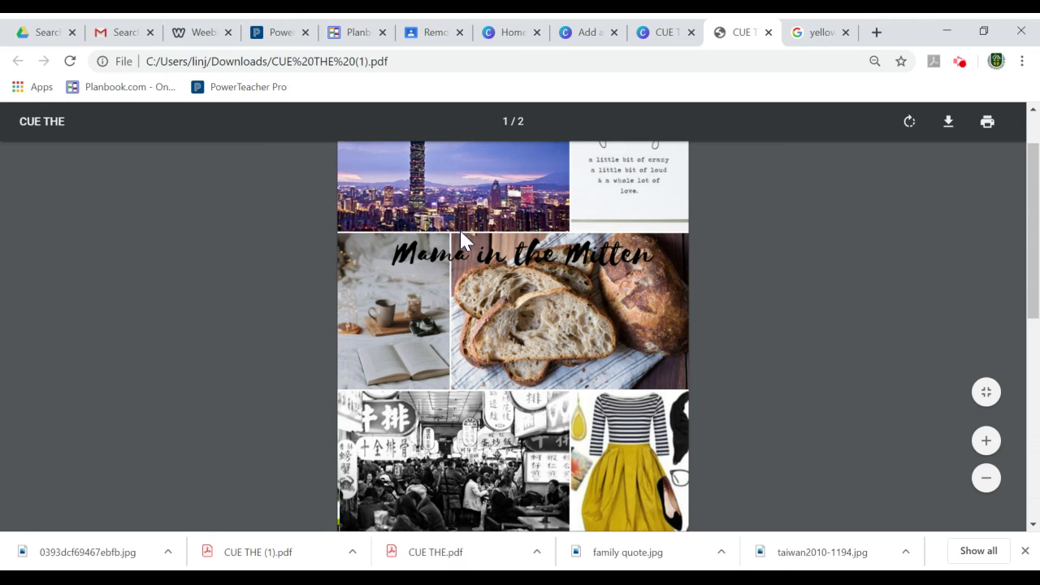
scroll(460, 240, "down", 3)
scroll(452, 276, "up", 4)
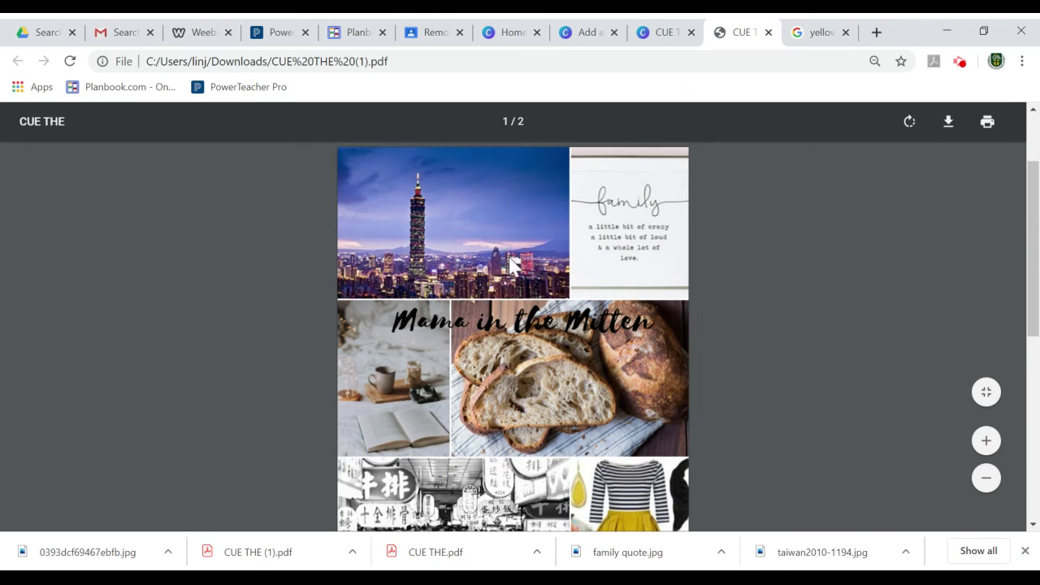
scroll(507, 302, "down", 3)
scroll(510, 311, "down", 2)
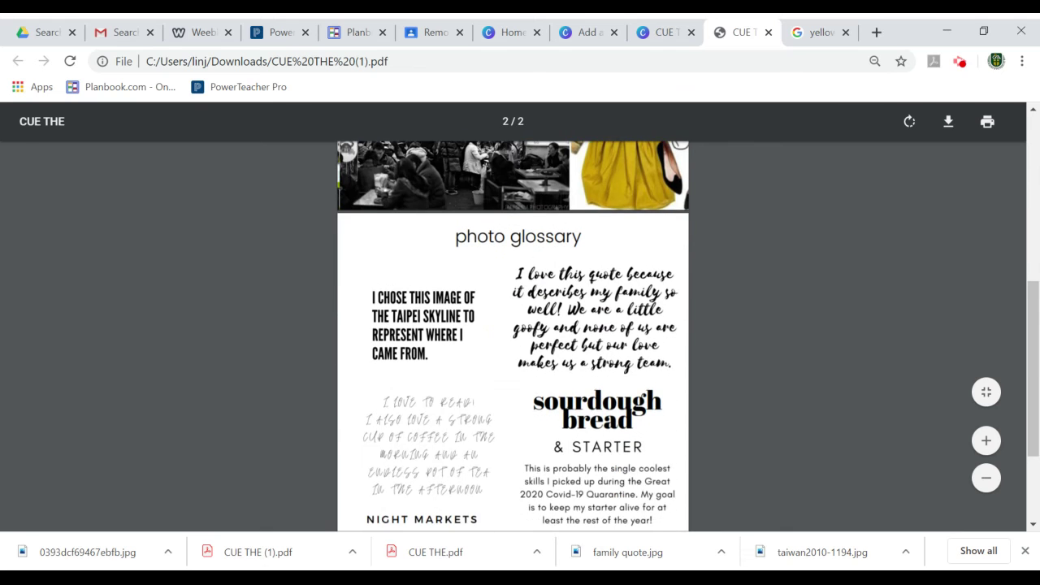
scroll(513, 335, "down", 2)
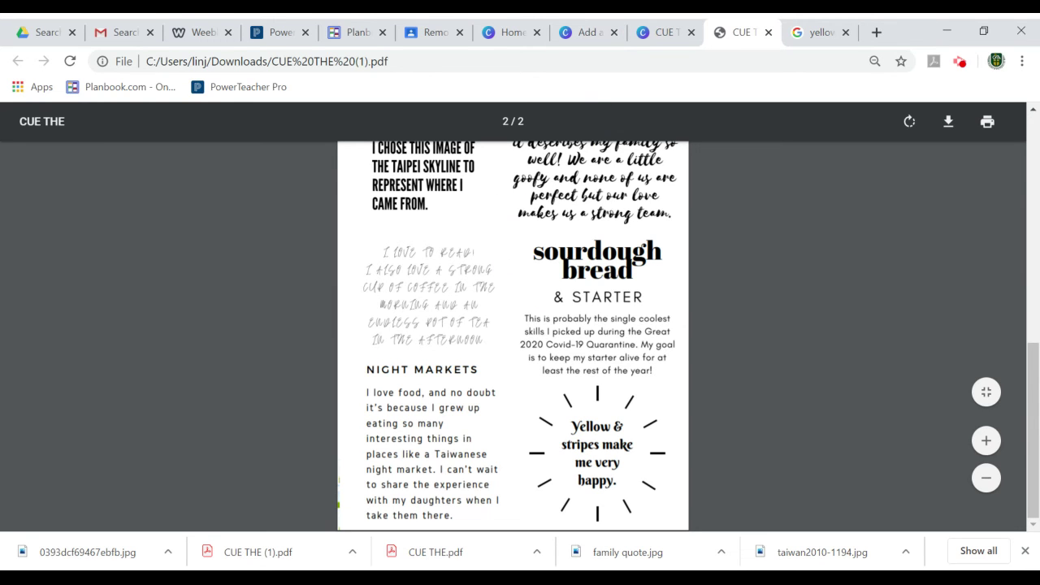
scroll(510, 317, "up", 1)
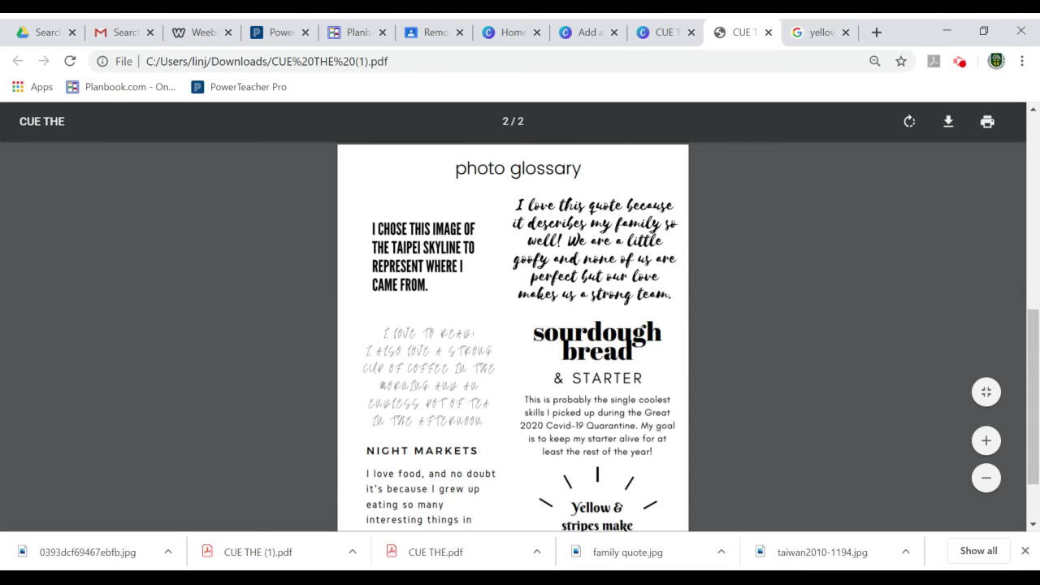
scroll(611, 425, "down", 1)
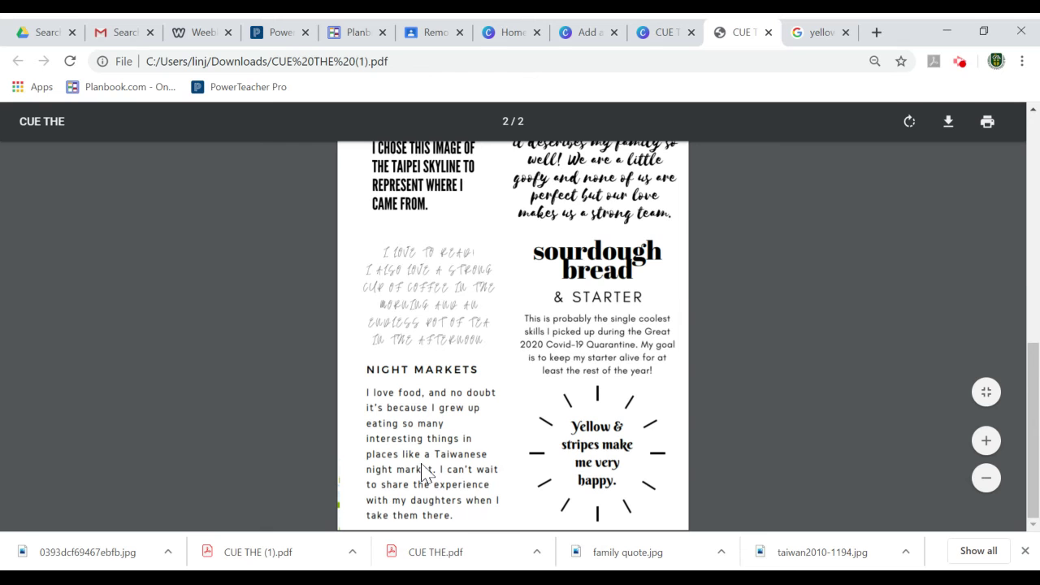
Return to the Canva poster and add the "Wild SALE, up to 50% off!" font combination to page 2
left_click(586, 32)
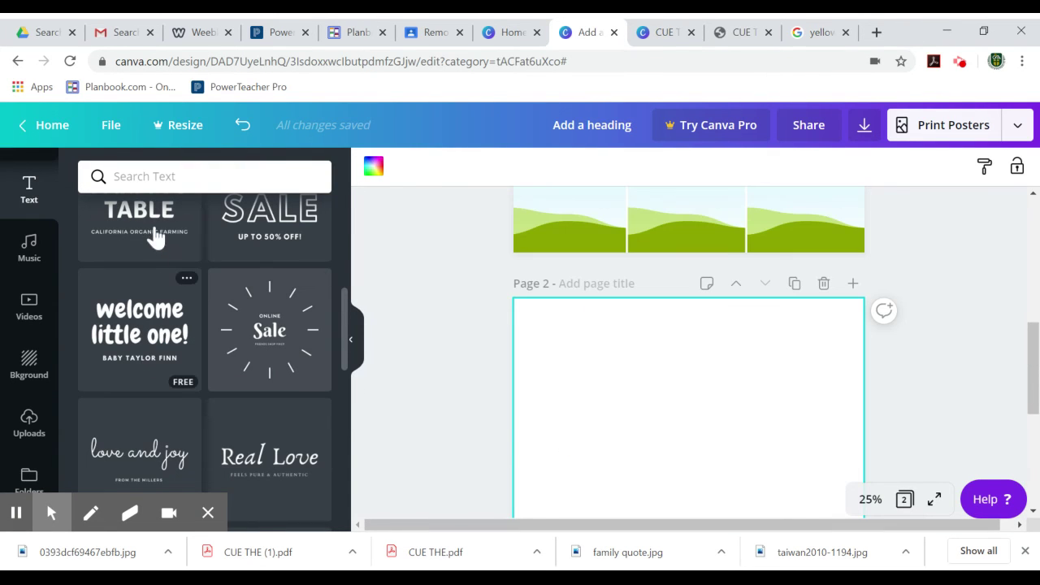
left_click(250, 235)
left_click_drag(250, 235, 464, 343)
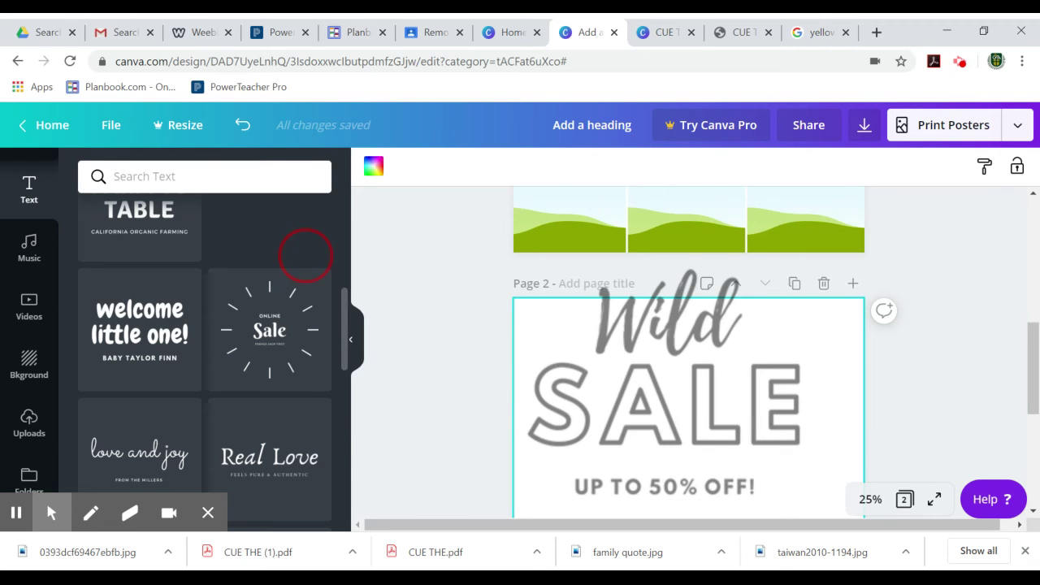
left_click_drag(657, 437, 756, 569)
left_click(737, 359)
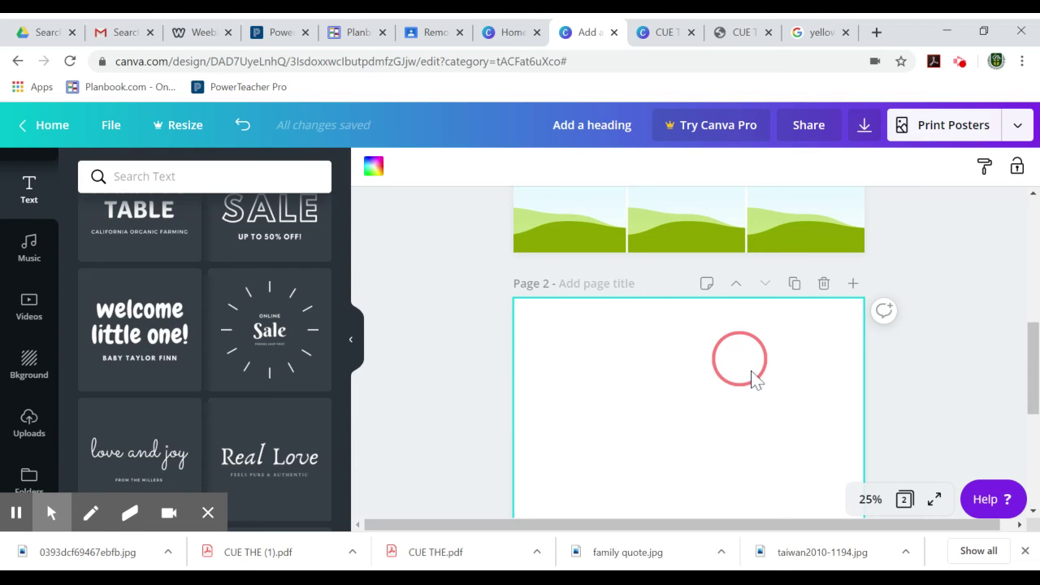
key("ctrl+v")
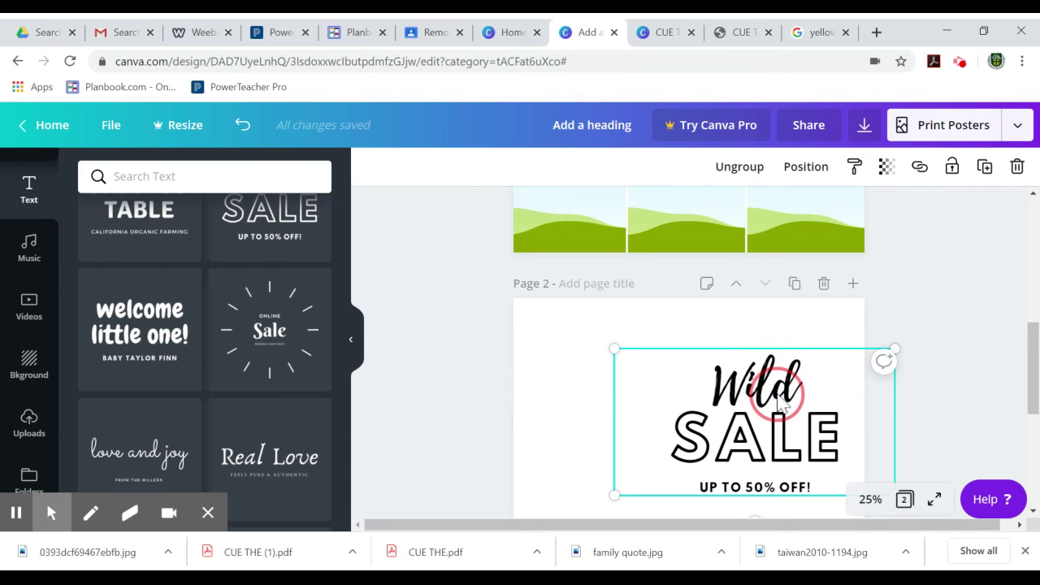
Open the poster's download options to examine the file type and page selection
scroll(775, 390, "up", 6)
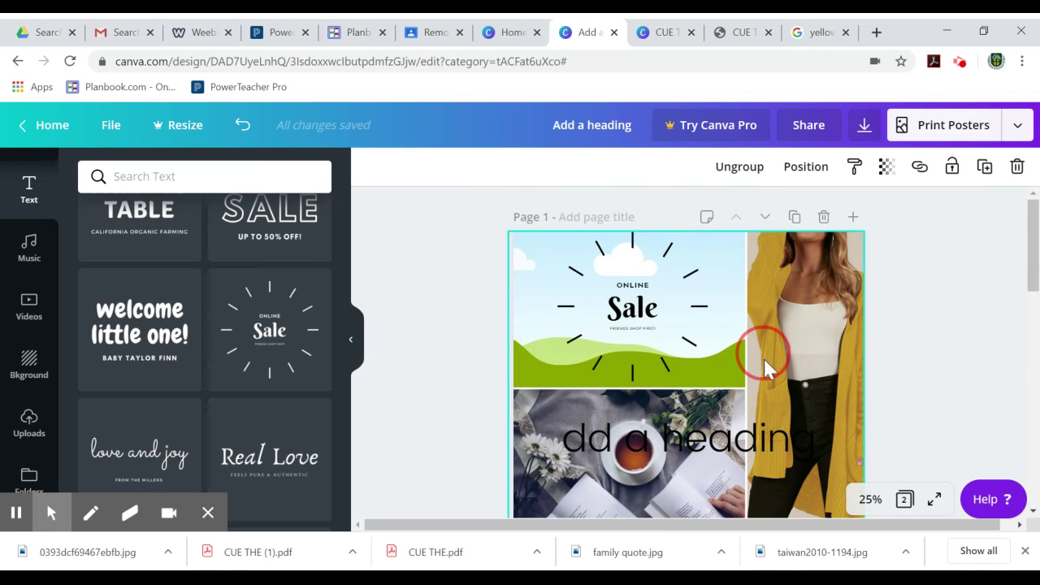
scroll(764, 352, "down", 2)
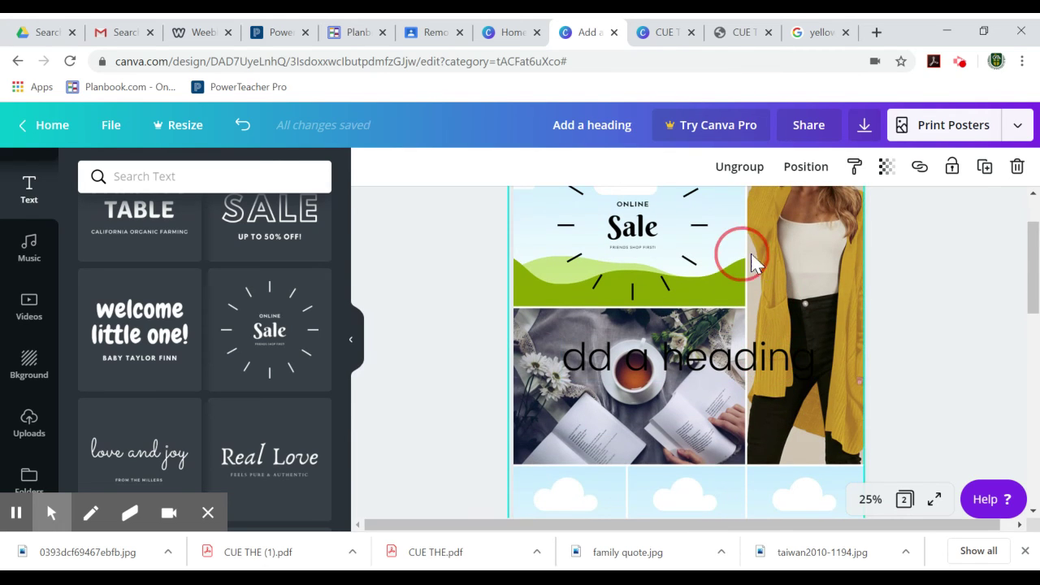
left_click(866, 133)
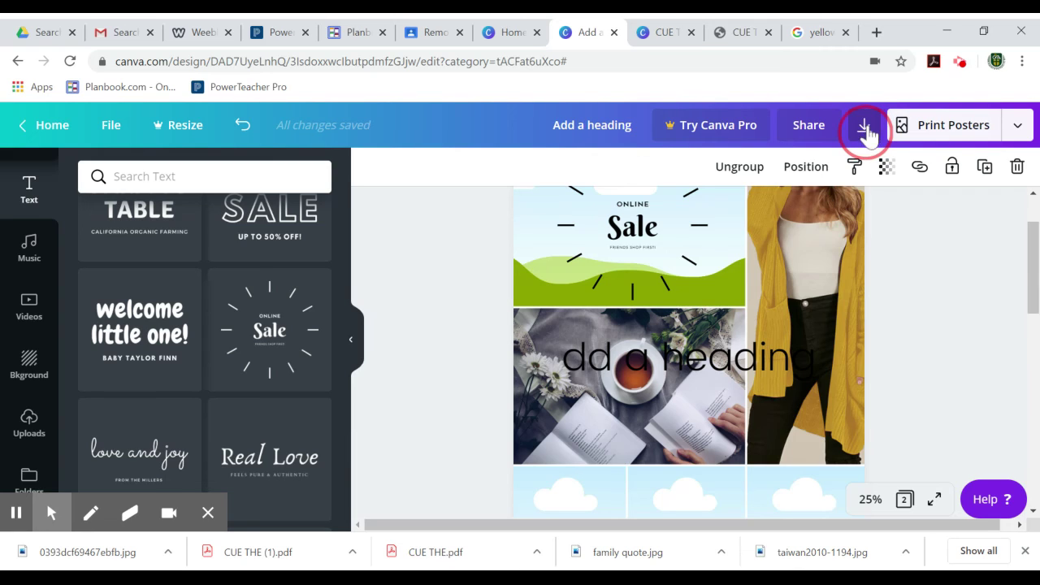
left_click(866, 133)
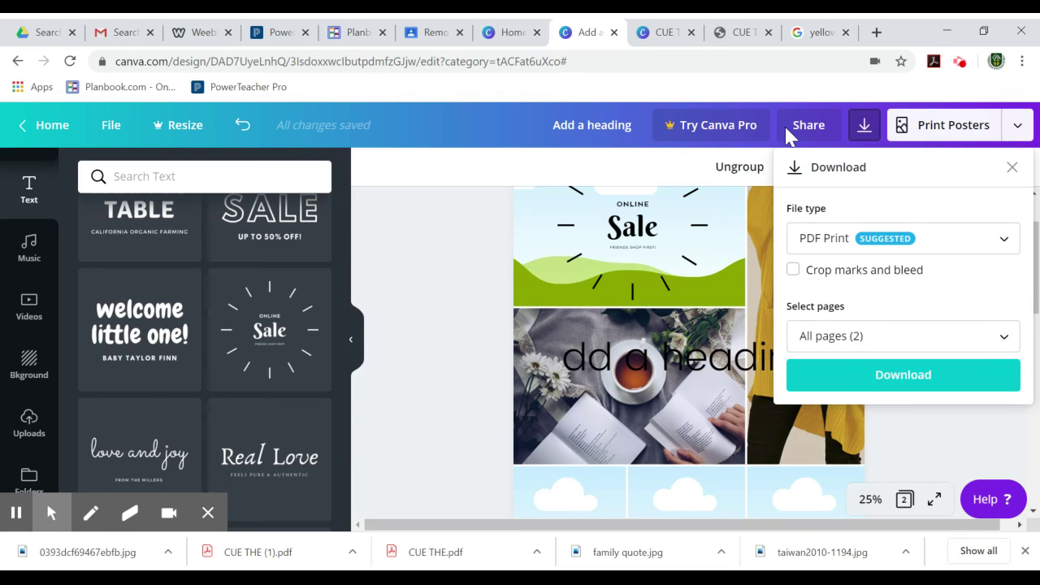
Set the poster's sharing link to view access and copy the link
left_click(809, 124)
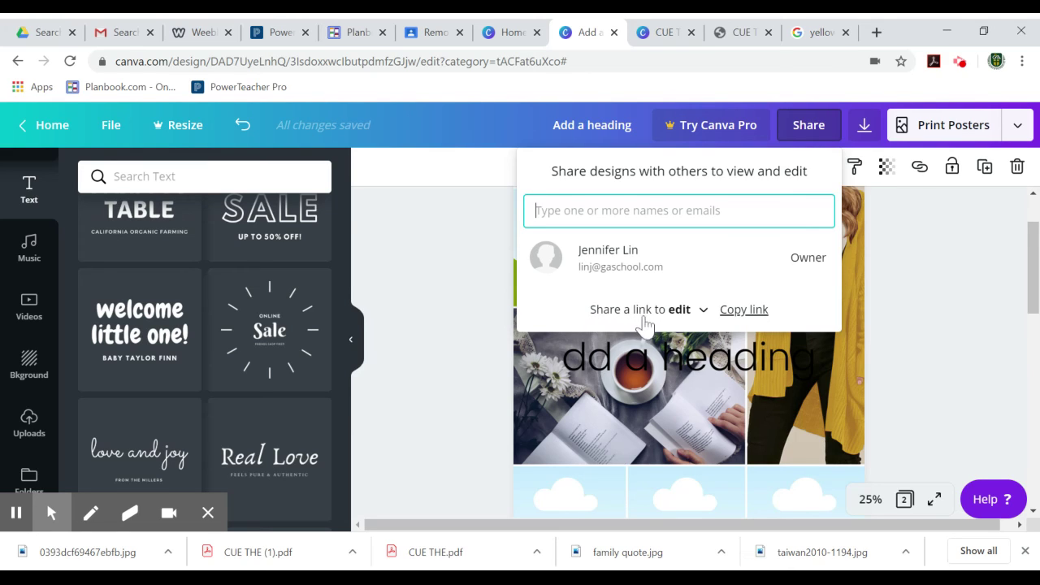
left_click(703, 312)
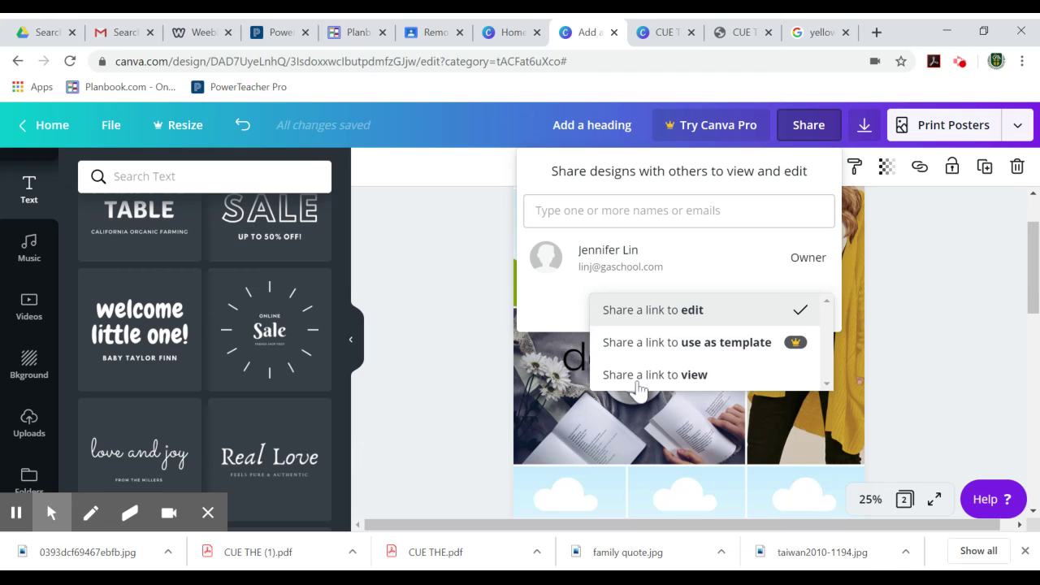
left_click(642, 375)
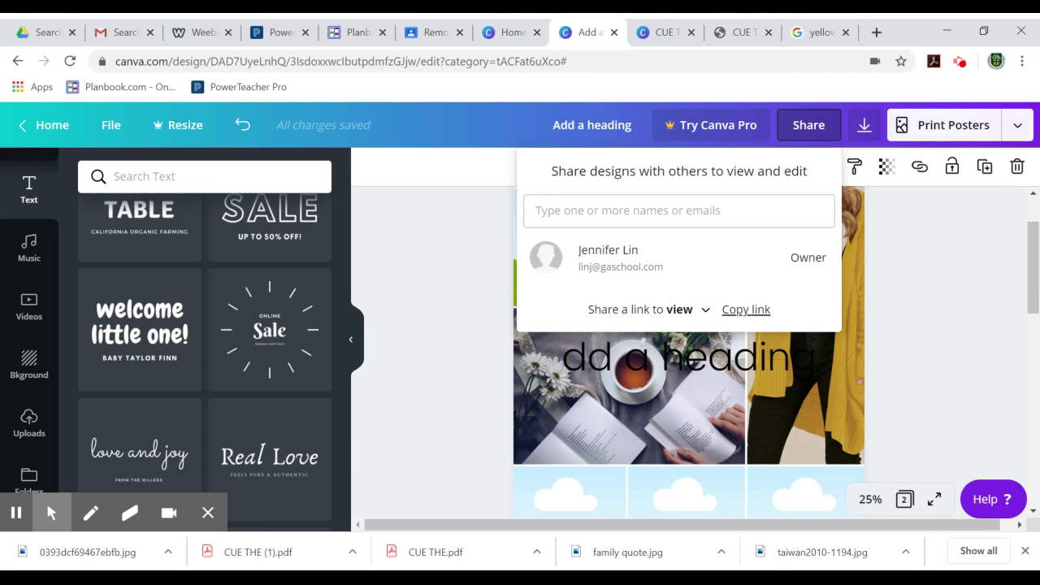
left_click(694, 319)
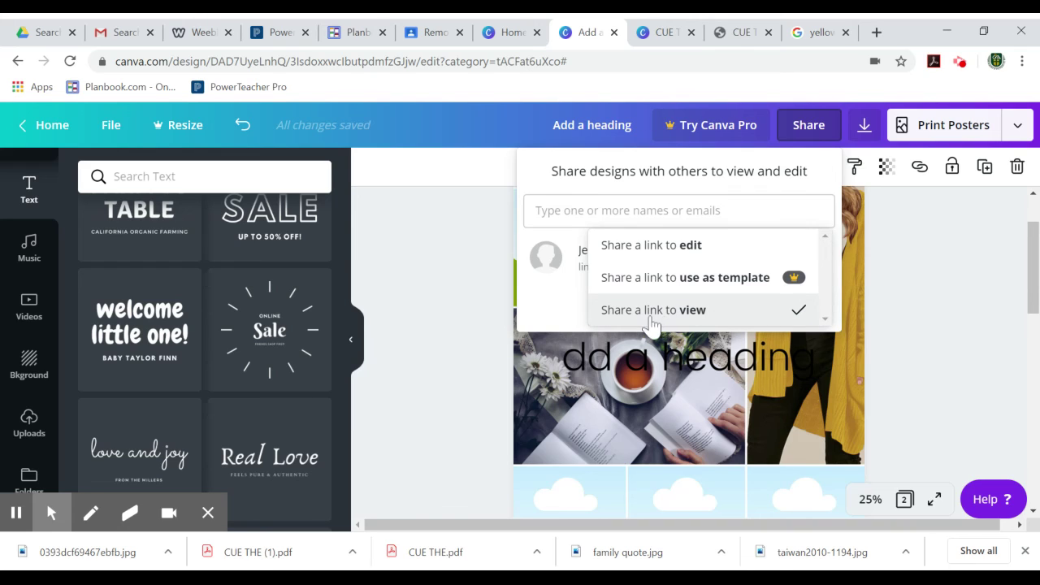
left_click(673, 316)
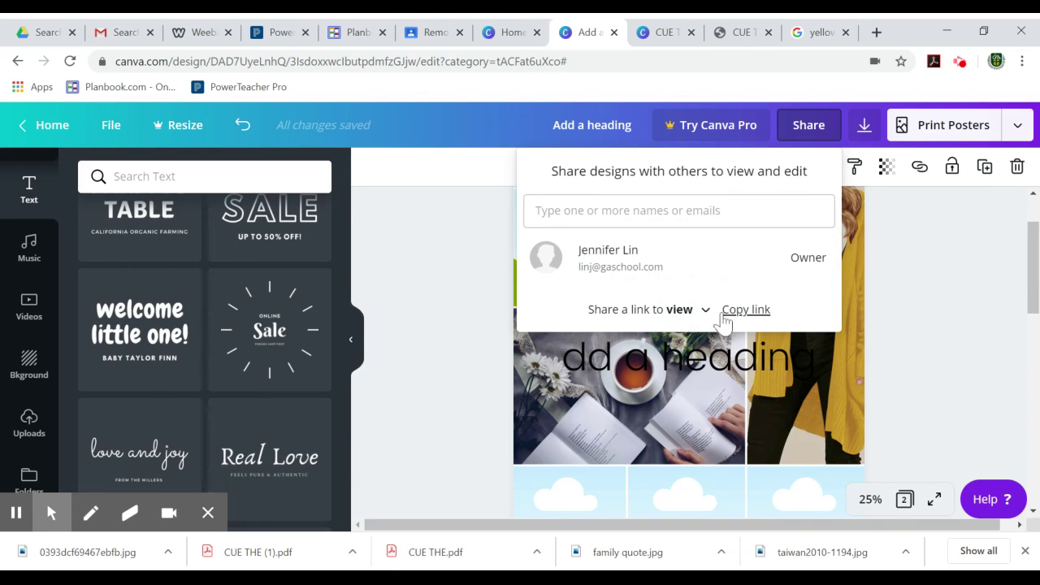
left_click(745, 321)
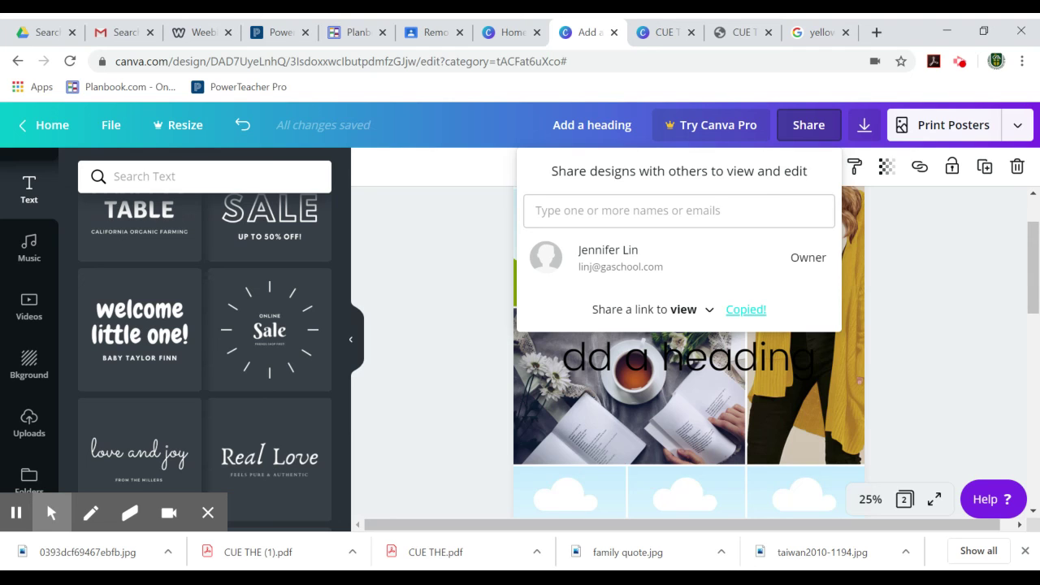
Switch to the CUE THE PDF and review the finished collage page and its photo glossary
left_click(735, 32)
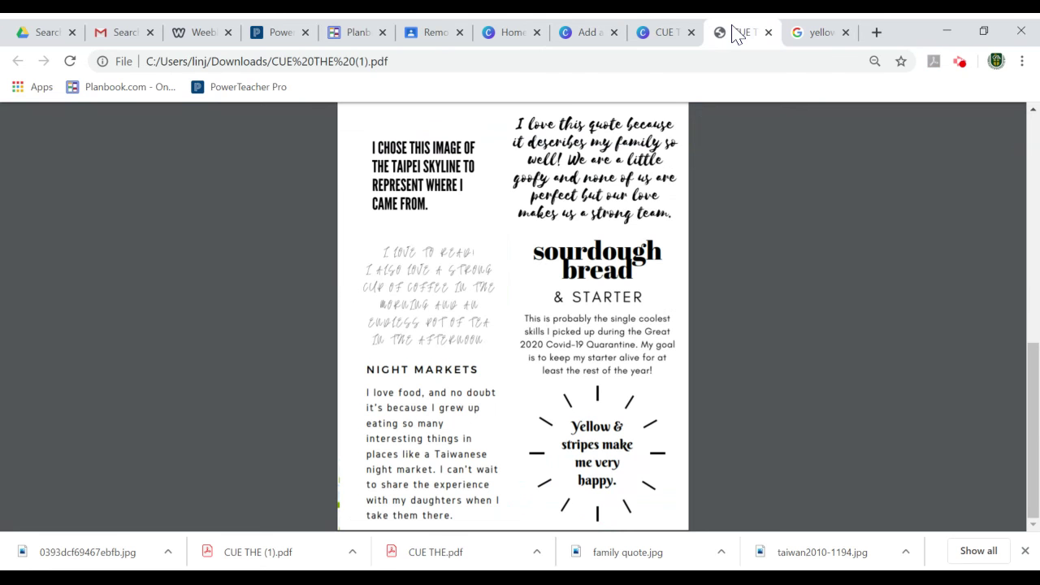
scroll(512, 325, "up", 7)
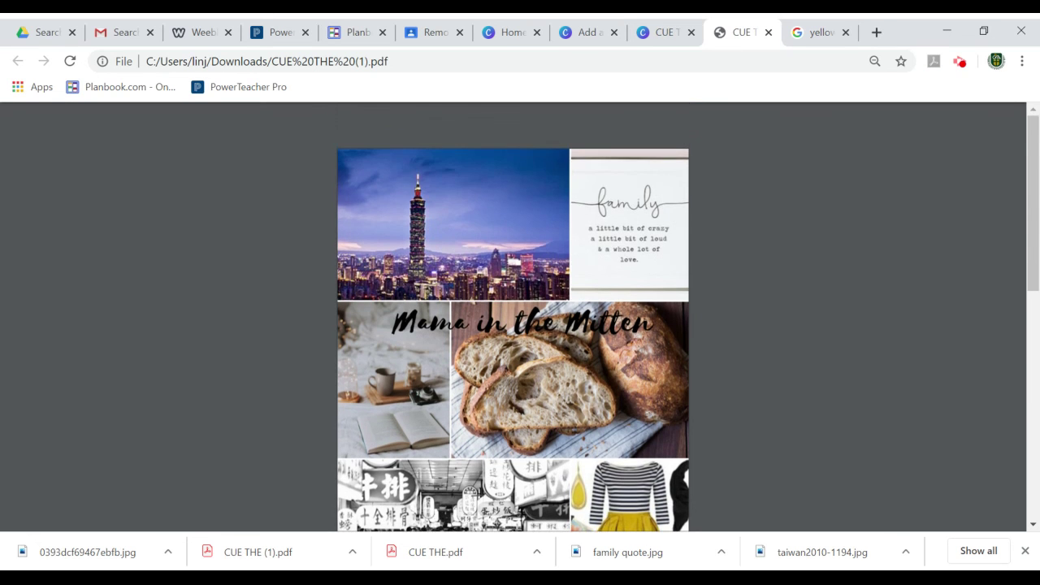
scroll(512, 325, "down", 10)
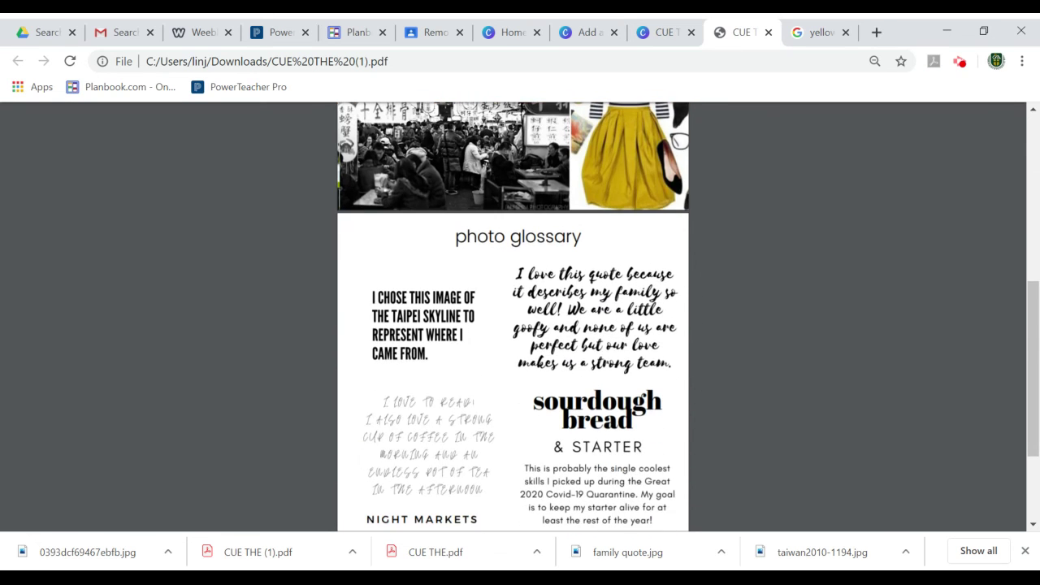